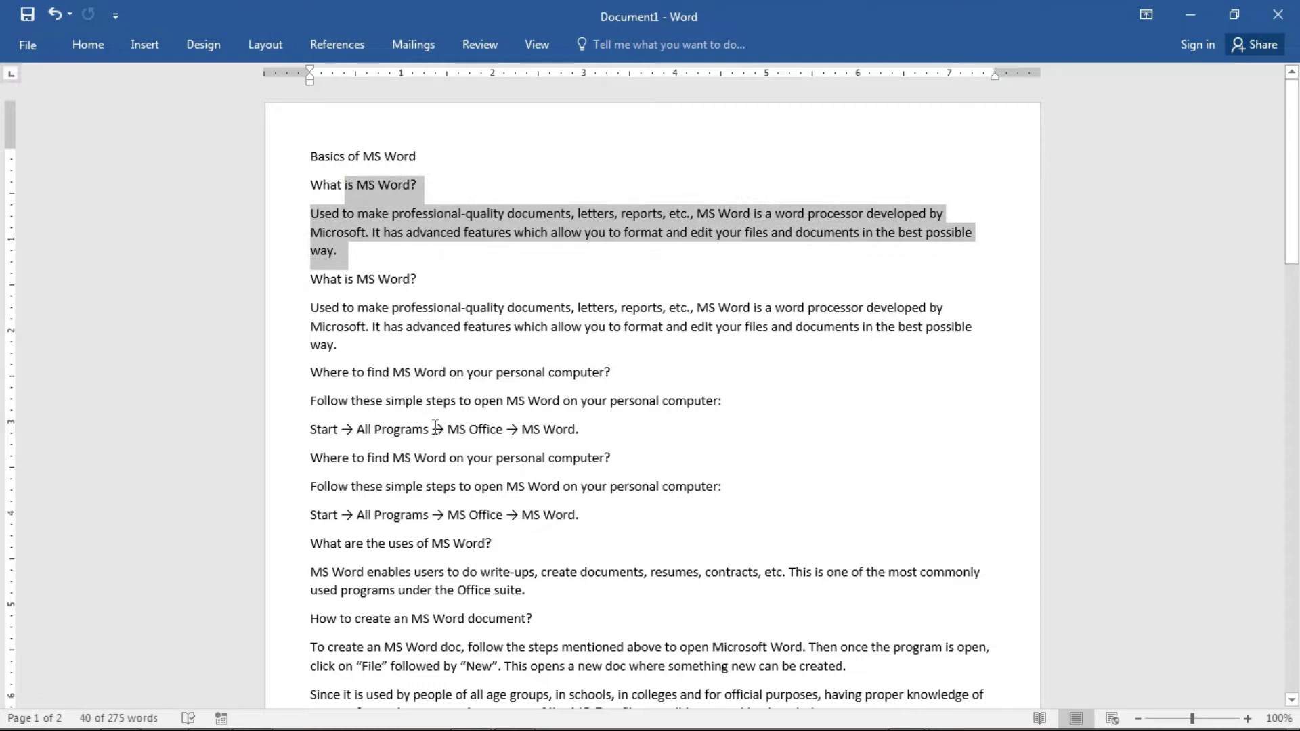
scroll(435, 430, down, 2)
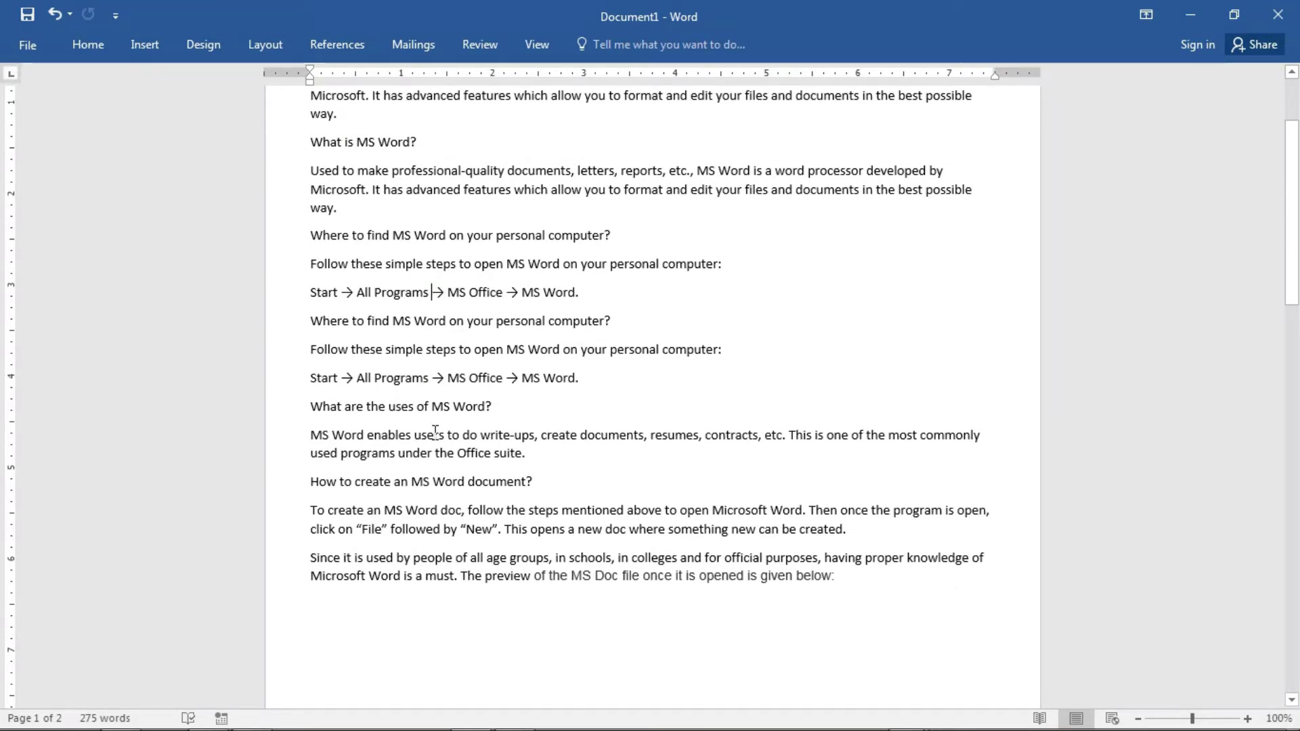
scroll(435, 431, up, 2)
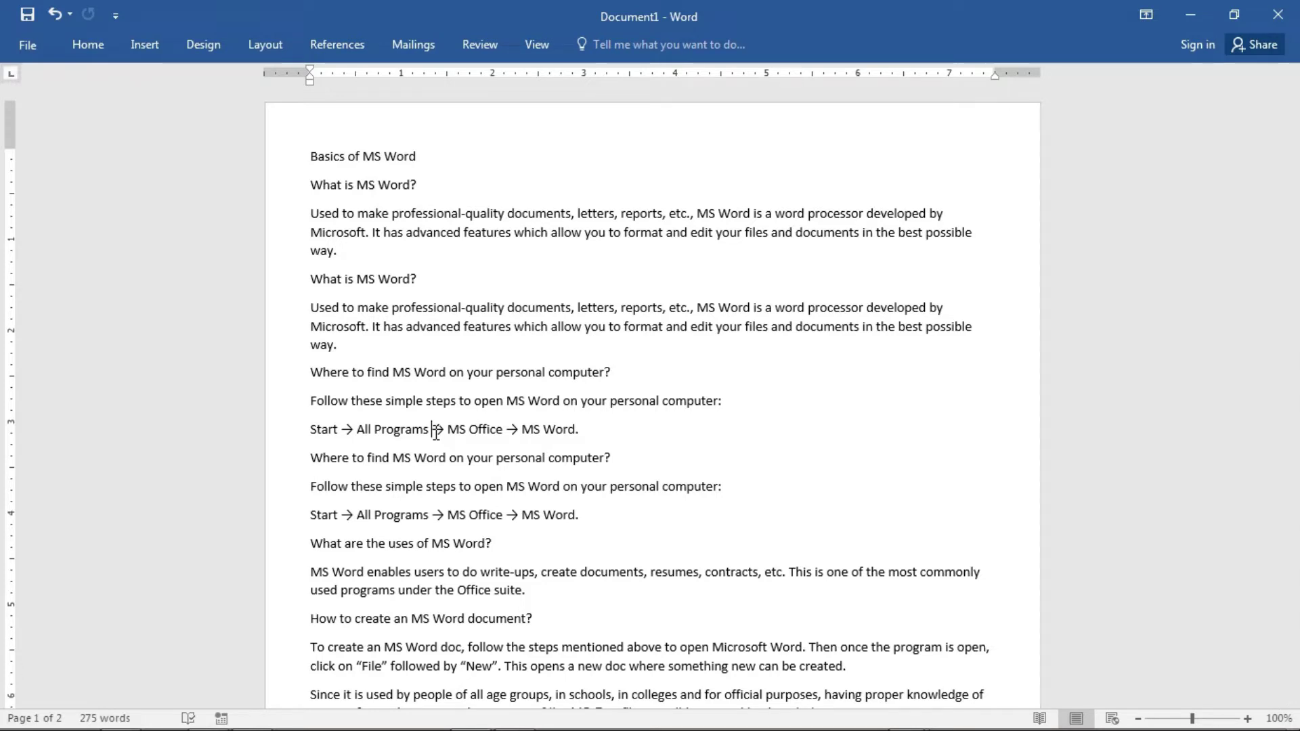
scroll(436, 432, down, 3)
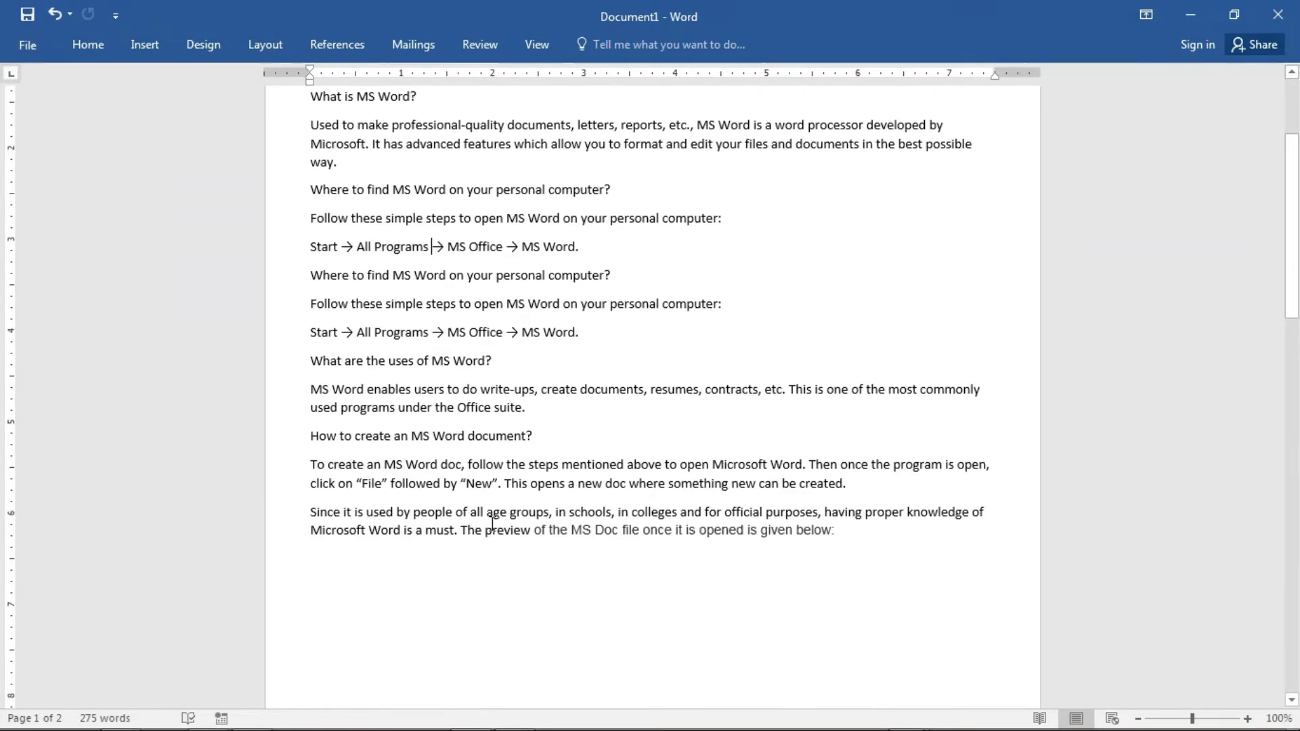
scroll(492, 524, up, 3)
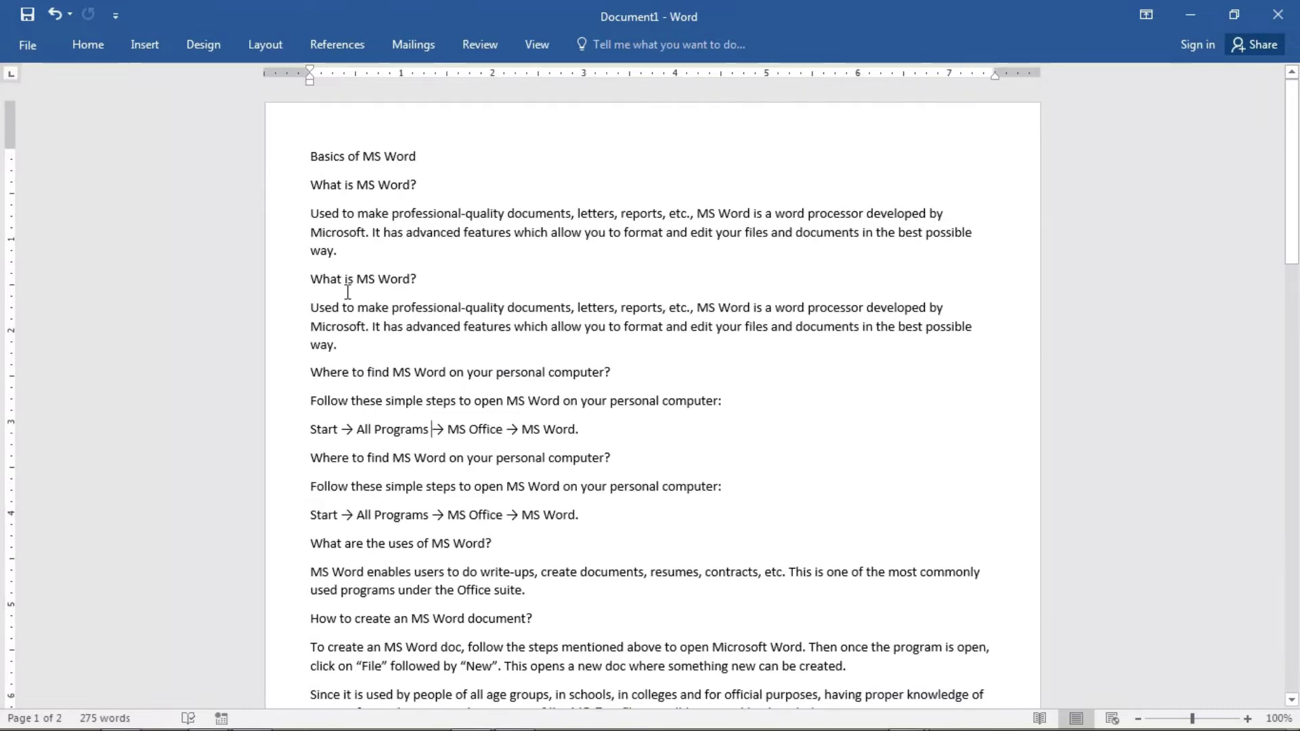
click(332, 49)
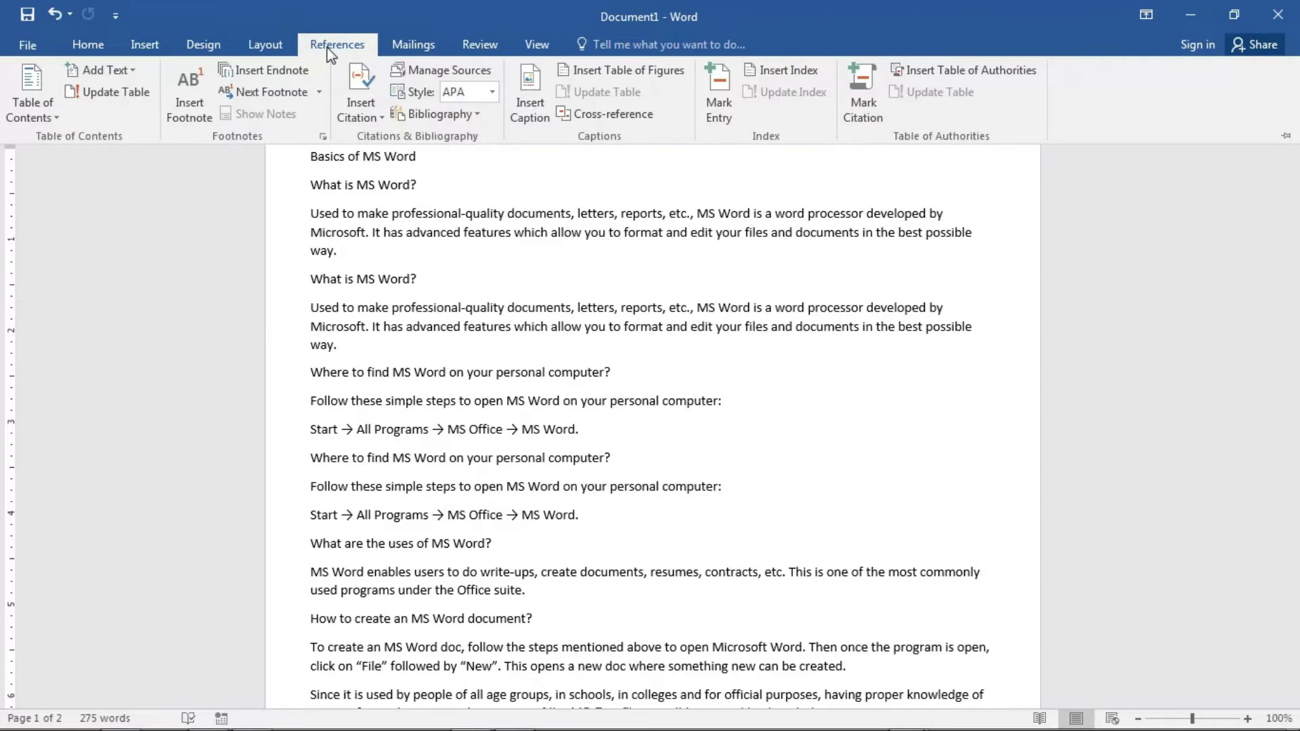
click(79, 43)
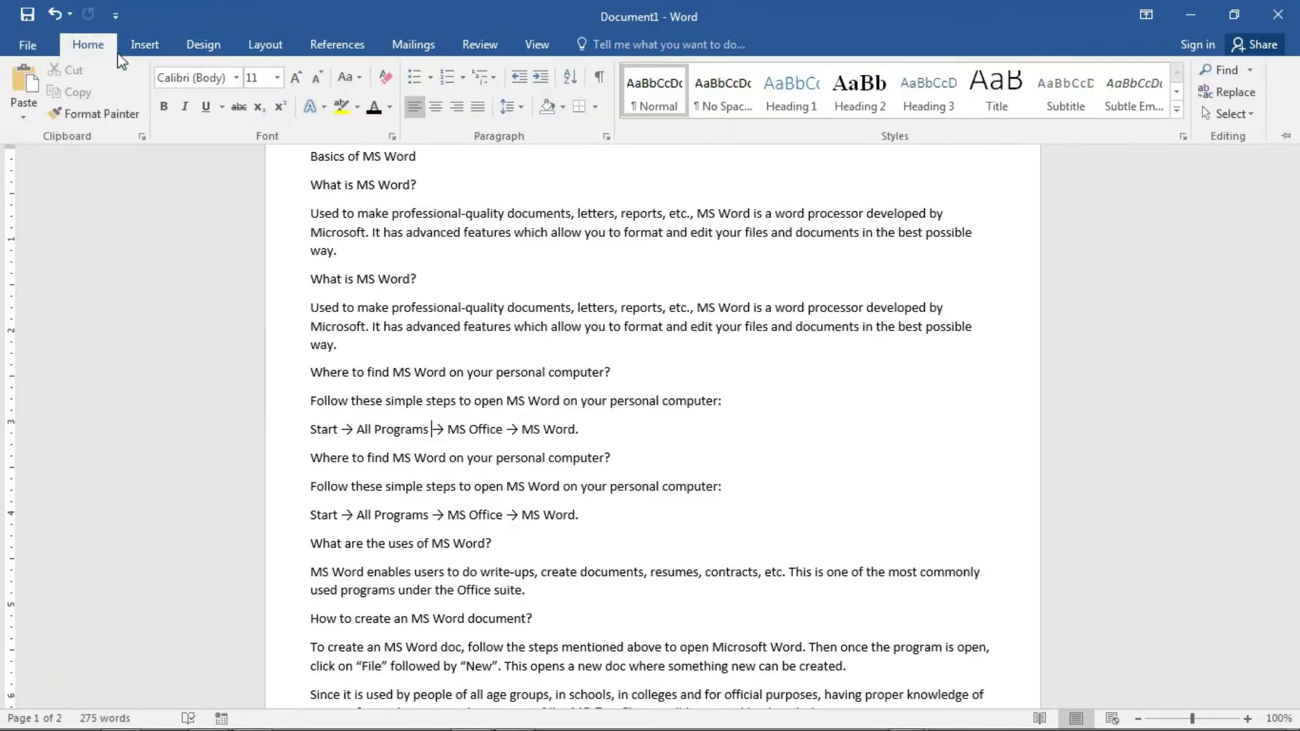
- Apply the Heading 1 style to the title line "Basics of MS Word"
click(314, 154)
drag(313, 154, 435, 160)
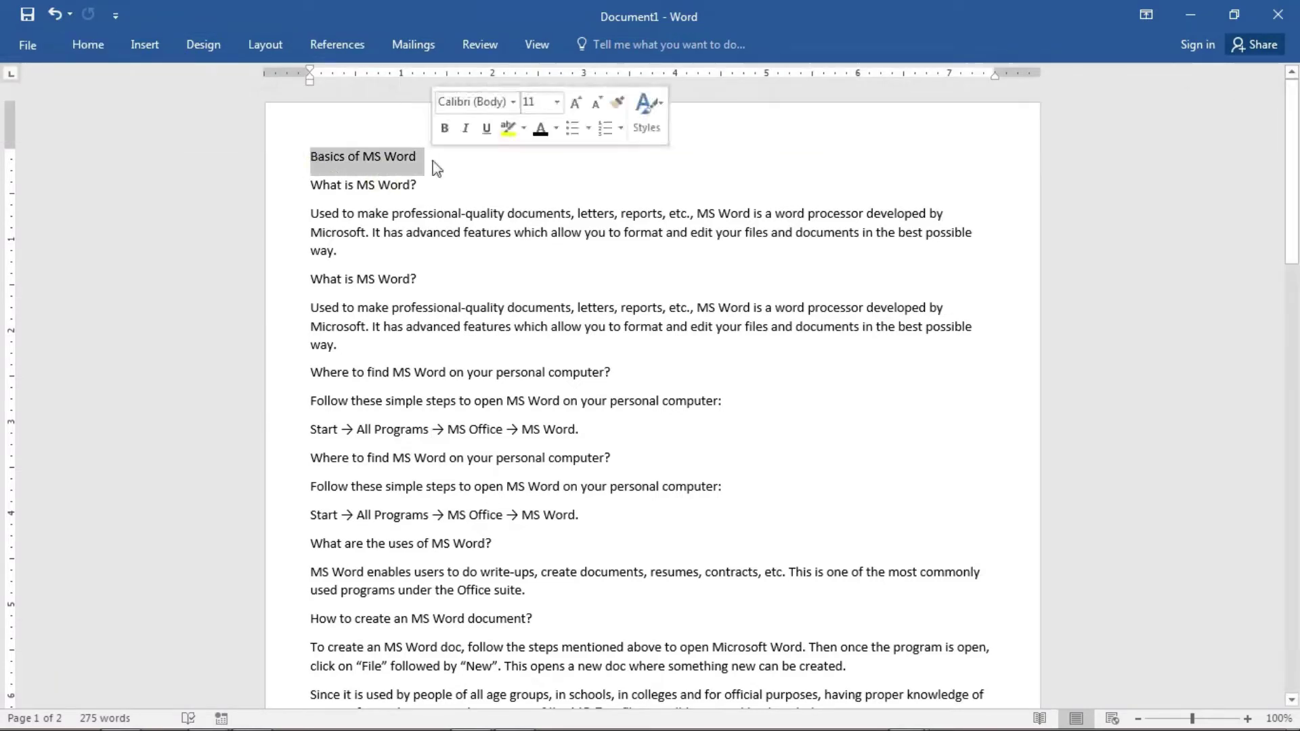
click(87, 45)
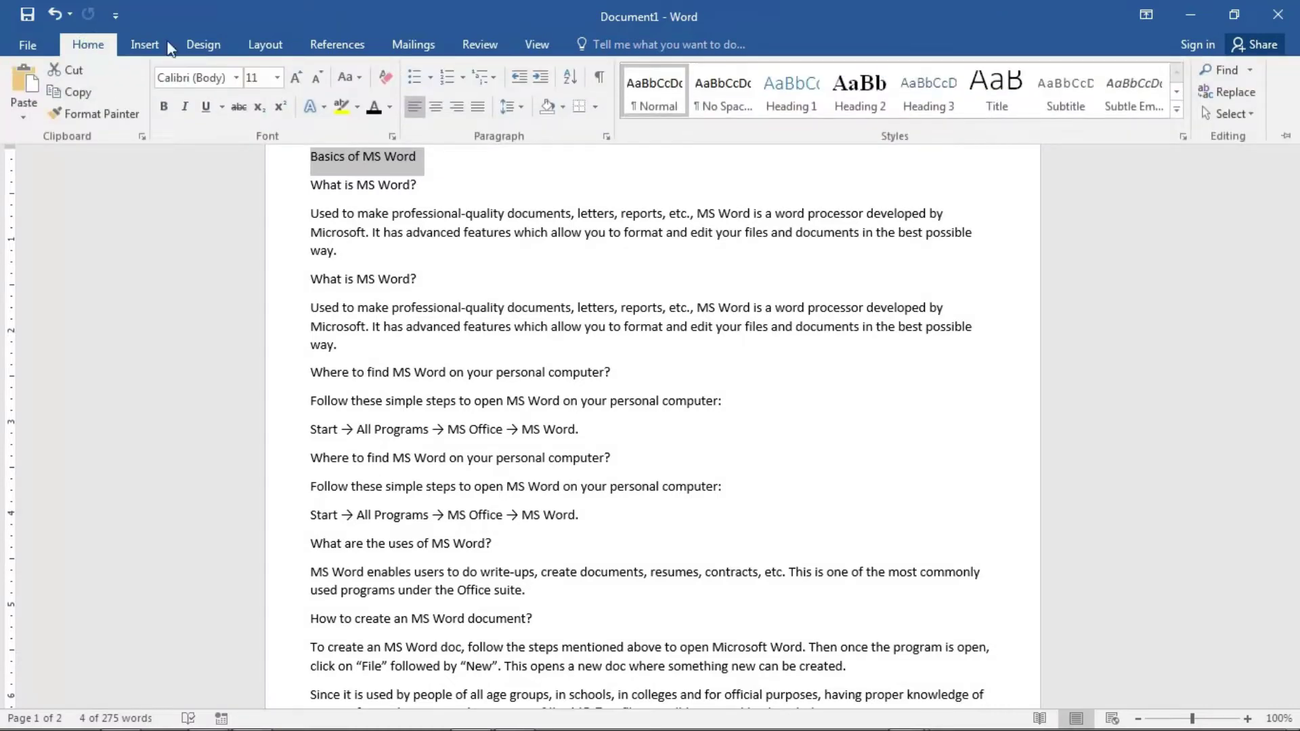
click(1177, 112)
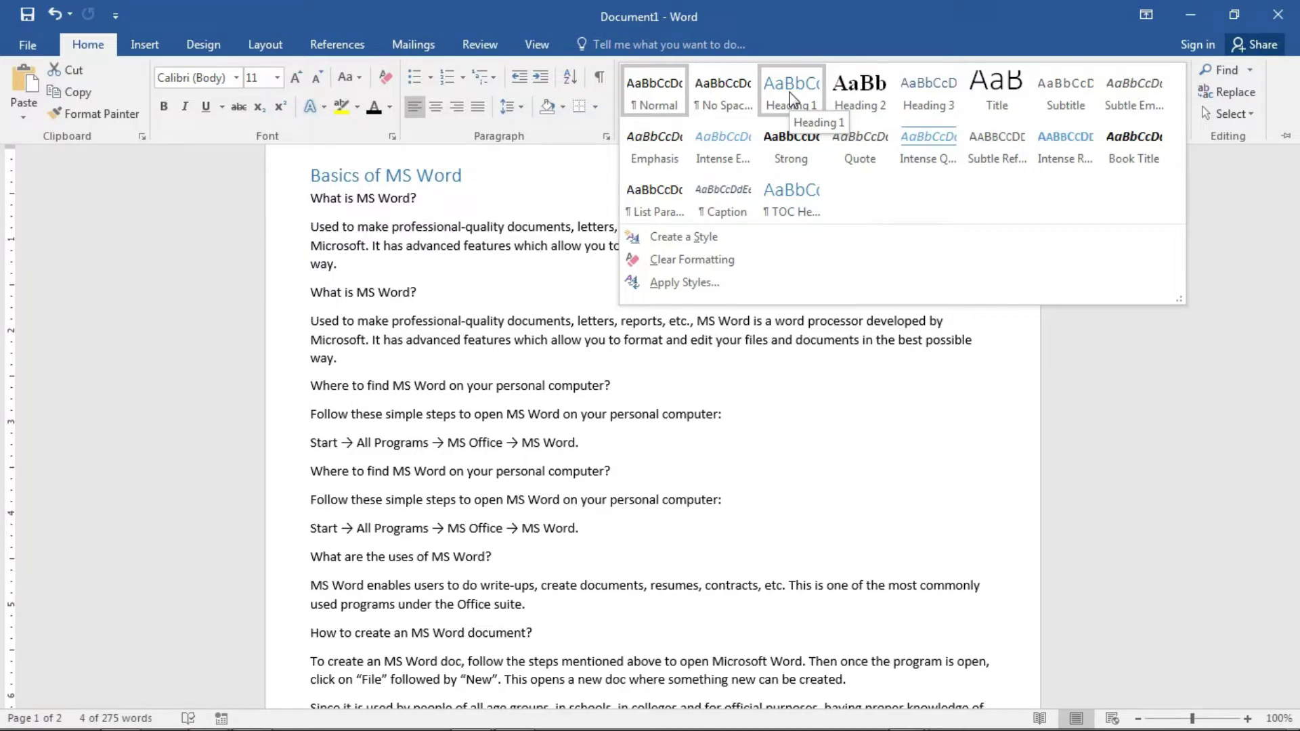
click(790, 100)
key(ctrl+F1)
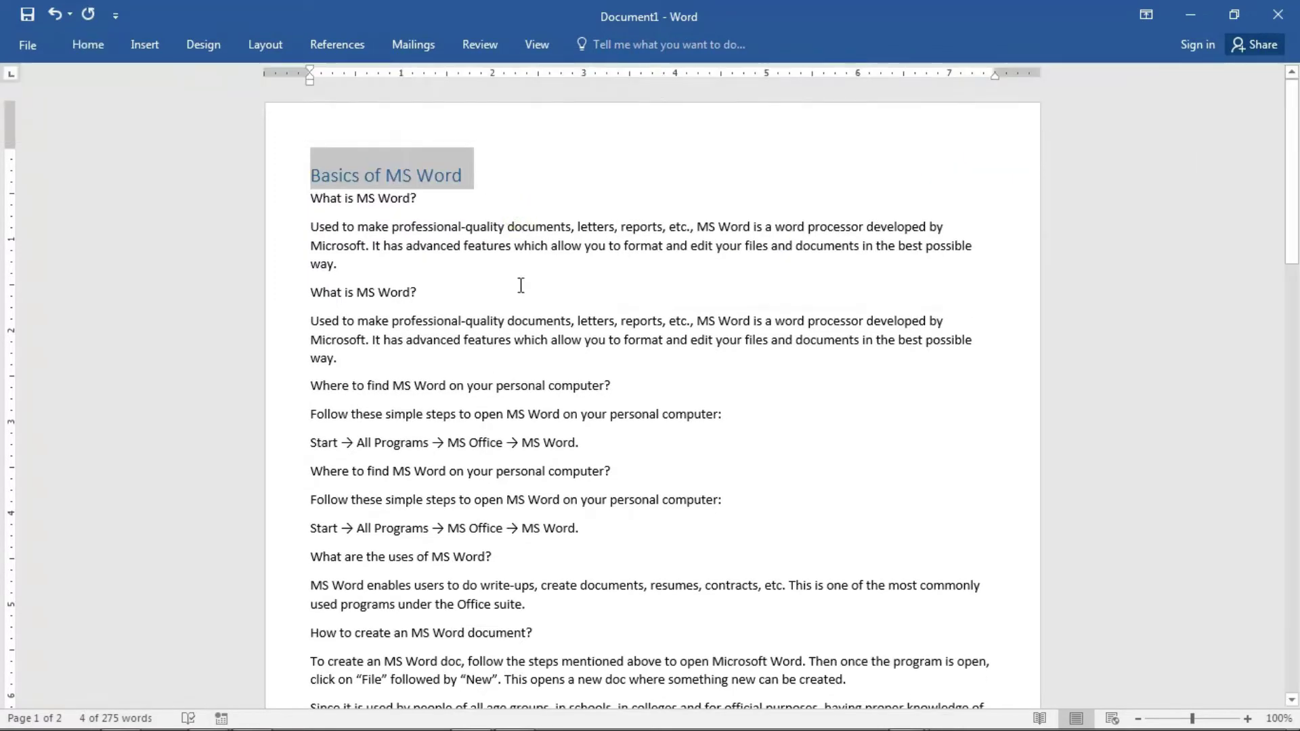
click(565, 199)
- Format the title "Basics of MS Word" in Georgia, size 12, with black font color
click(277, 177)
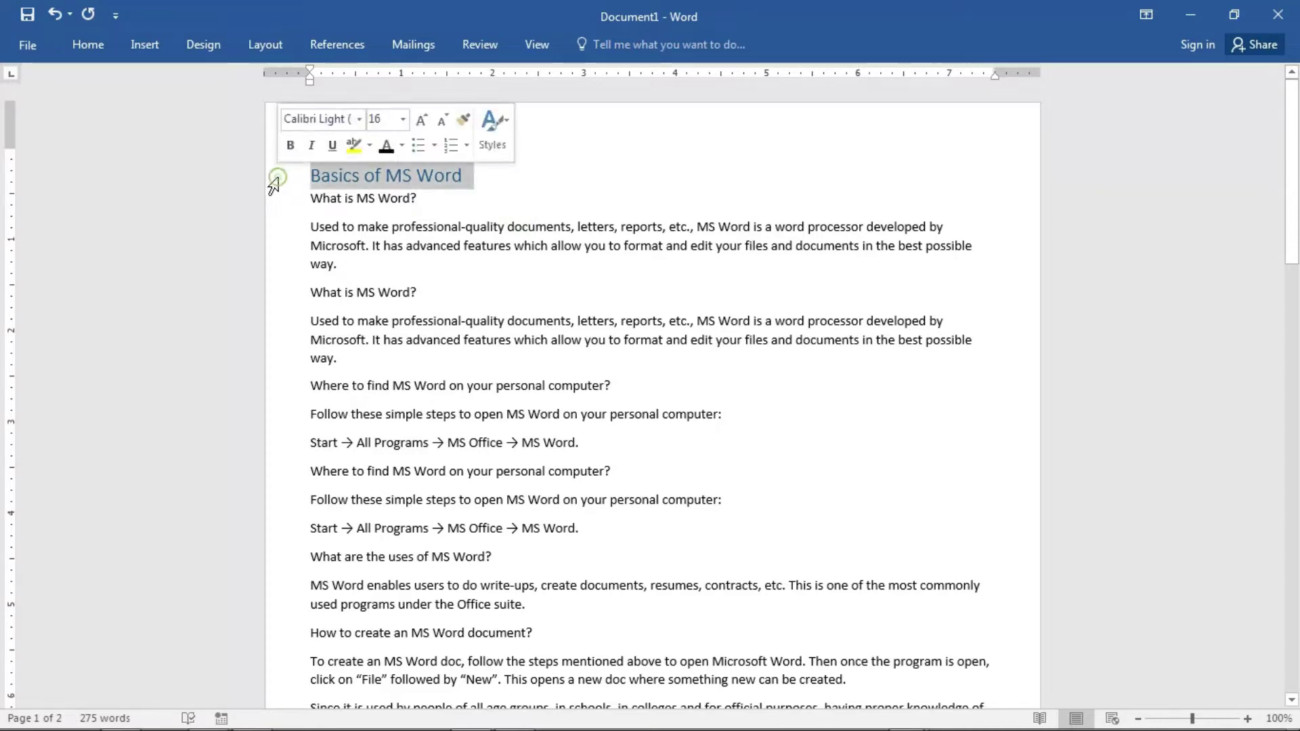
click(91, 47)
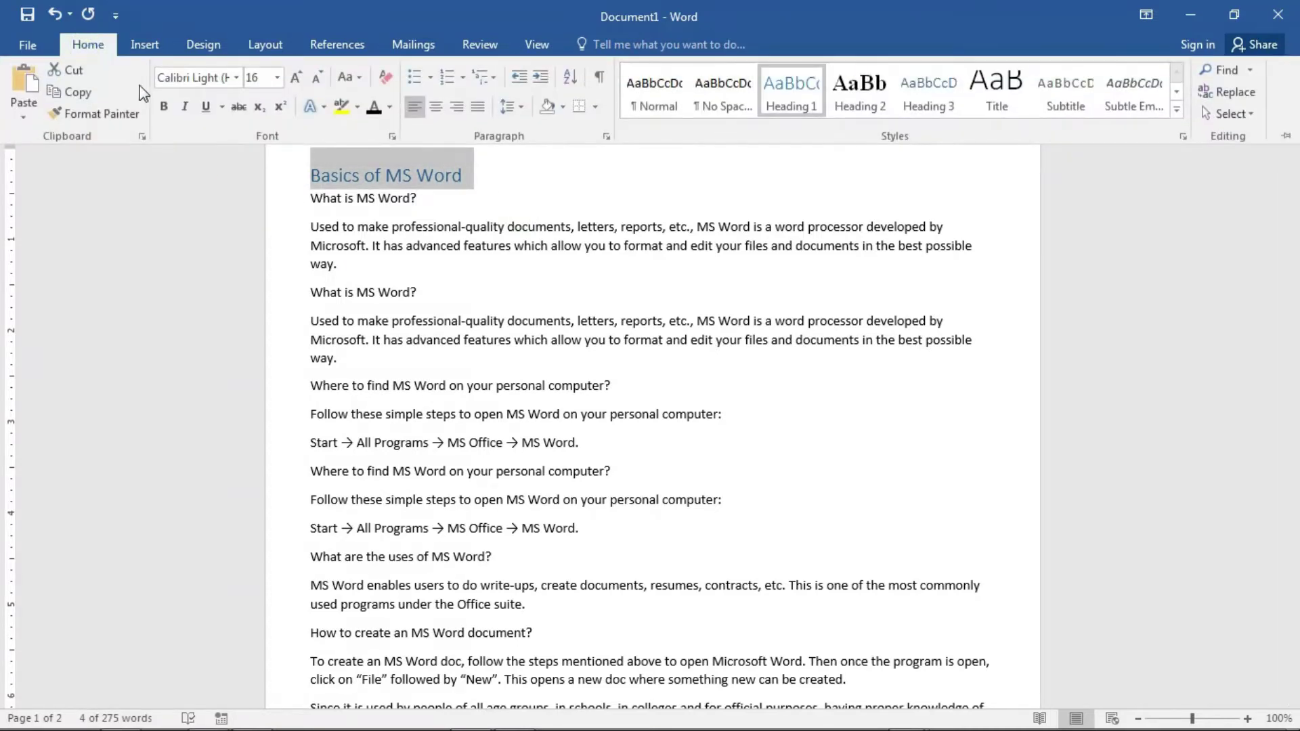
click(207, 80)
text(Ge)
click(252, 78)
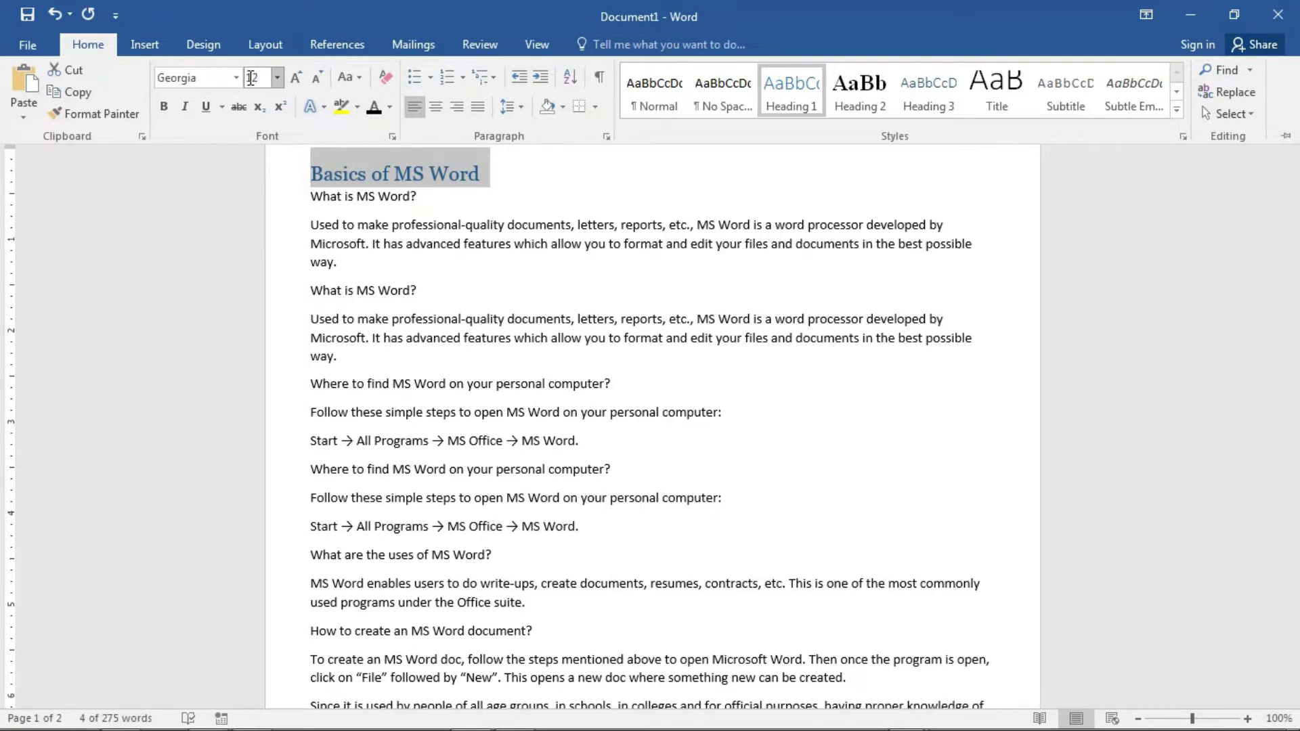
text(12)
key(Return)
click(378, 110)
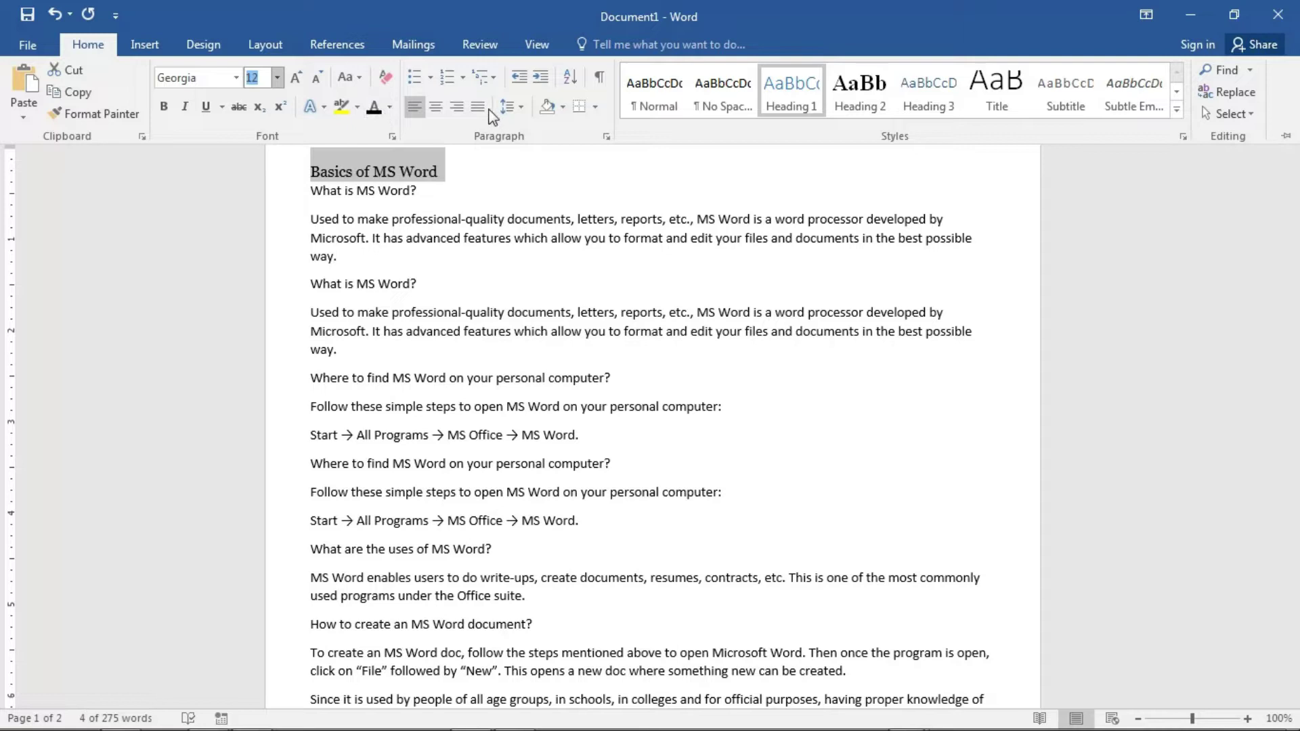
- Center the title and set its paragraph spacing to 0 pt before with 1.5 lines line spacing
click(436, 107)
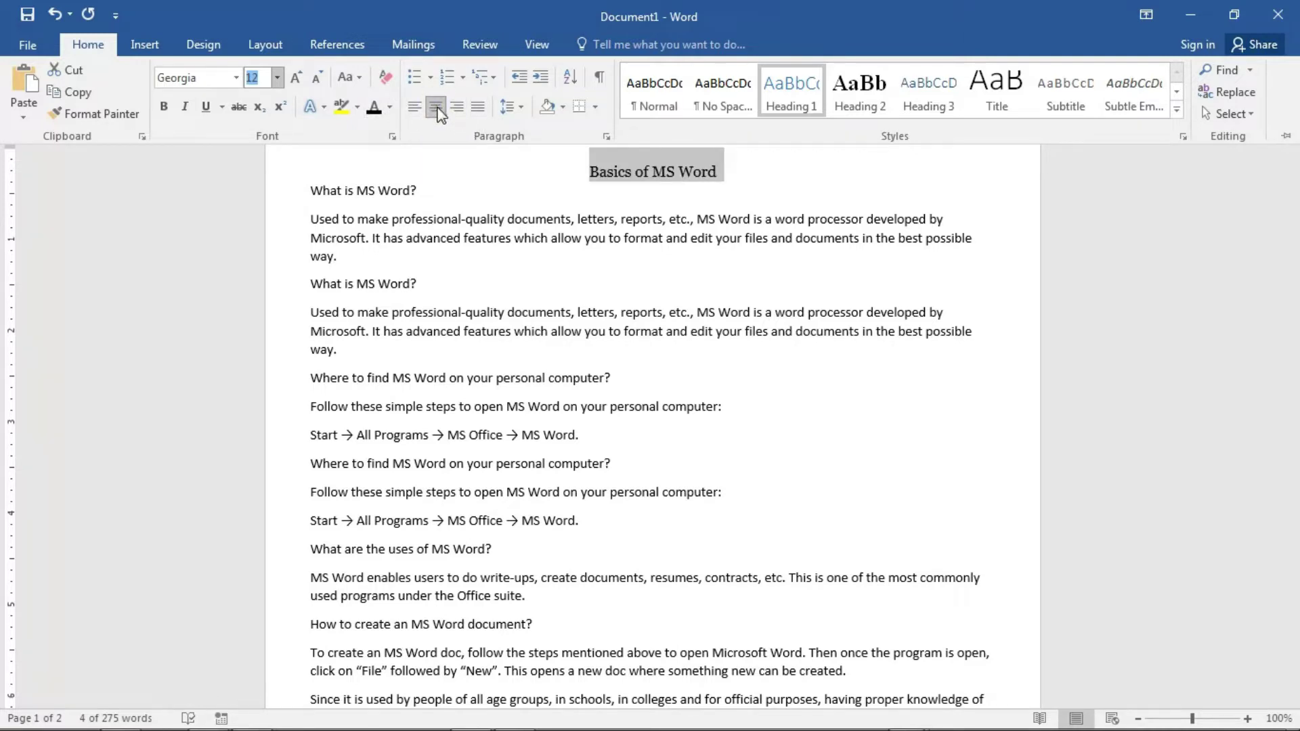
click(607, 137)
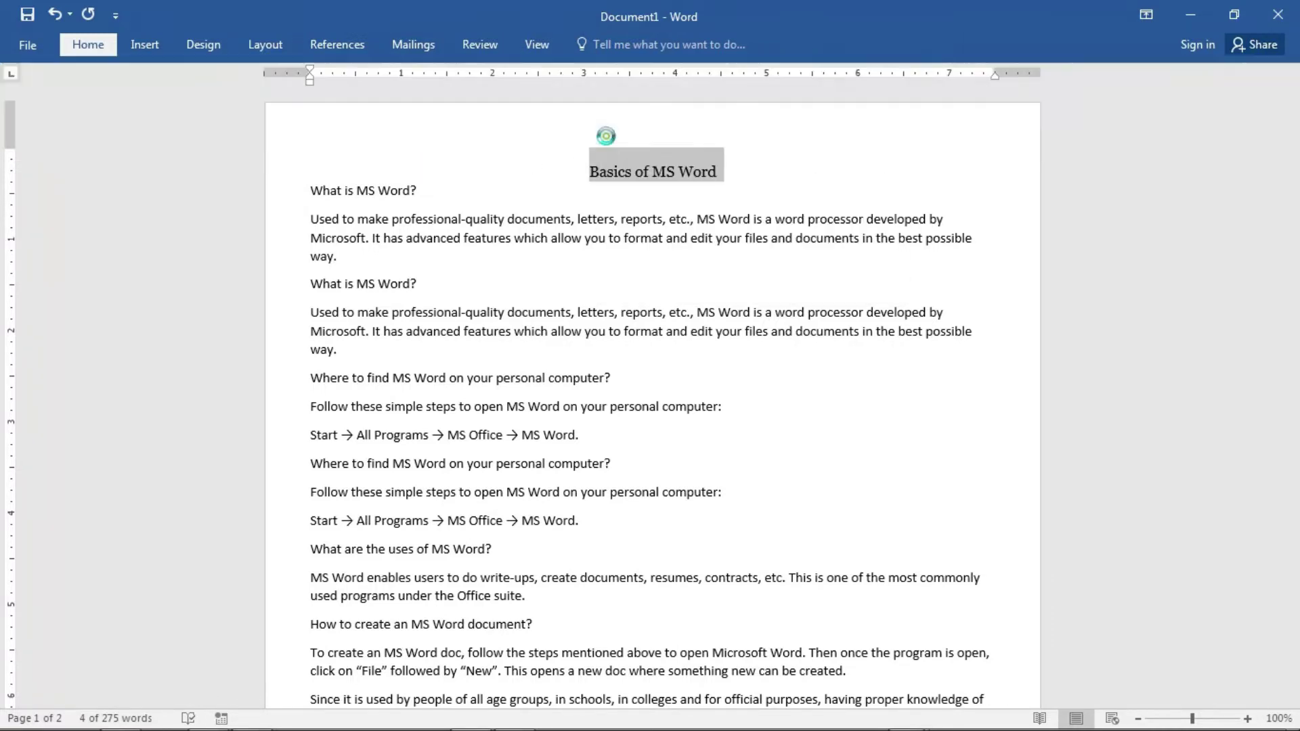
click(598, 385)
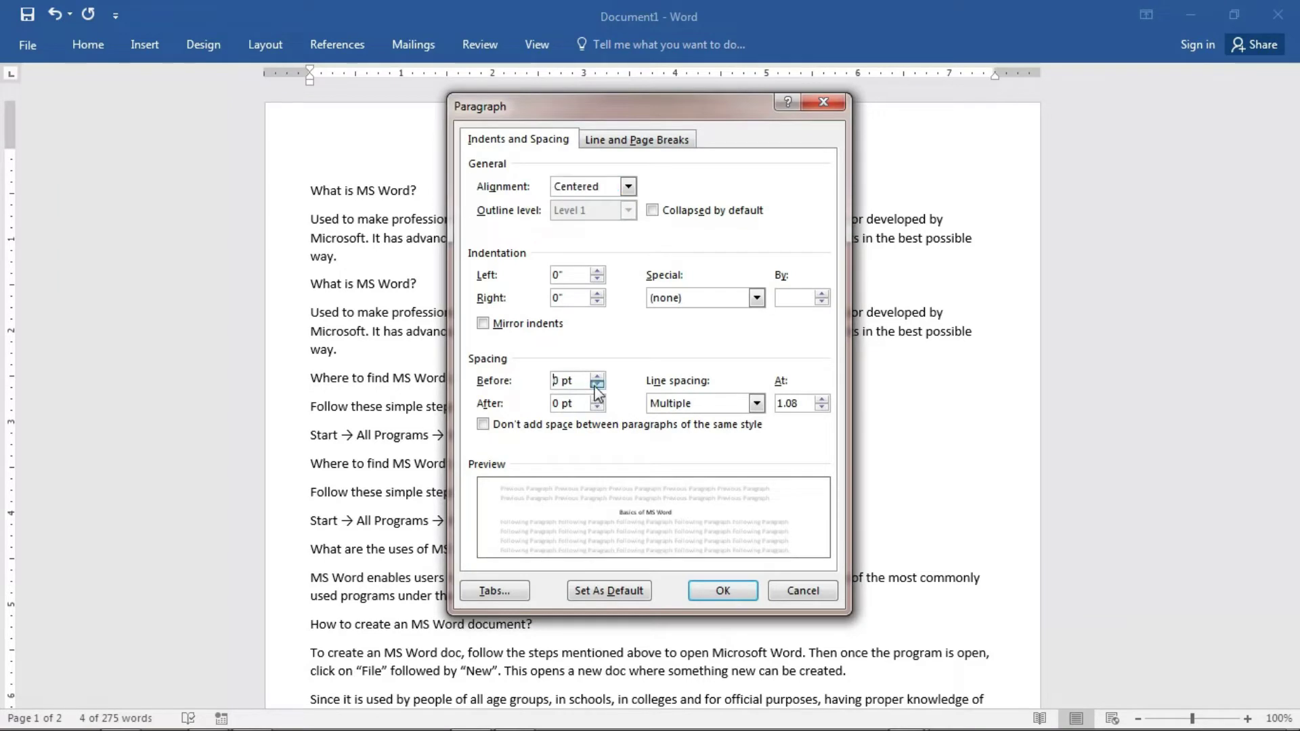
click(687, 405)
click(682, 431)
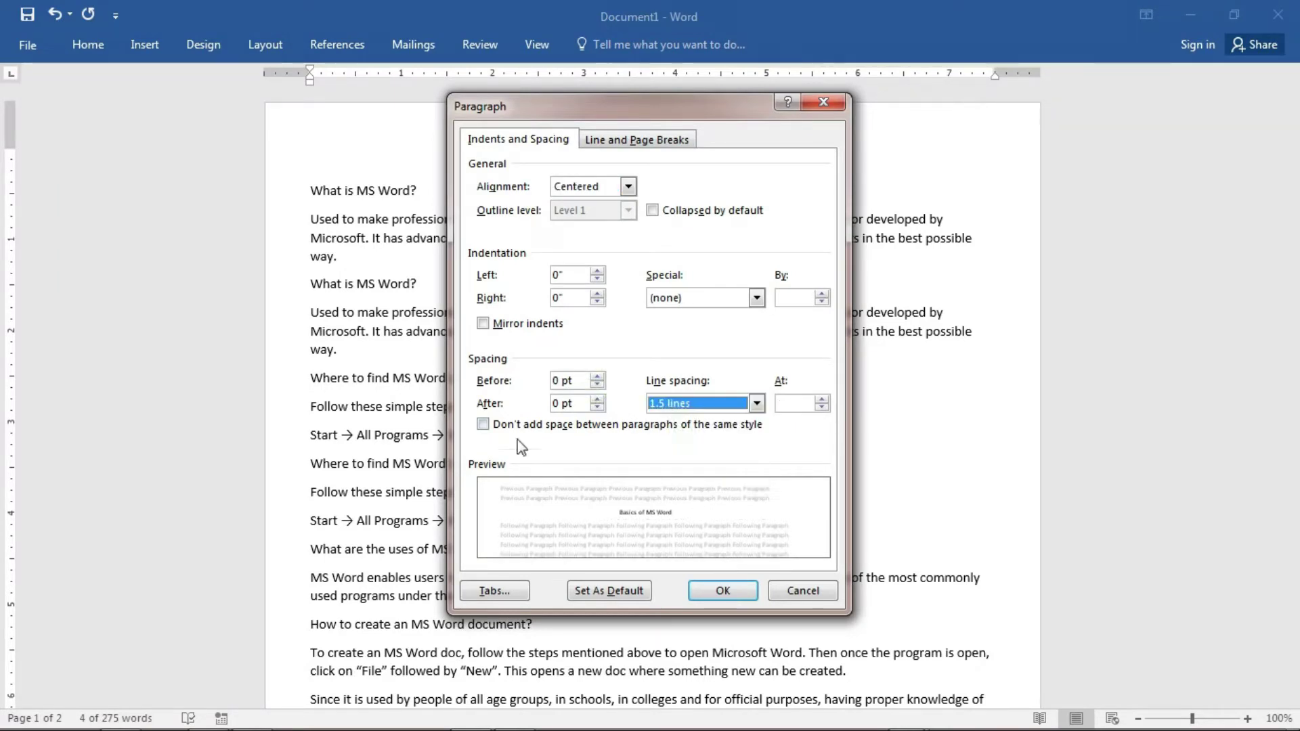
click(722, 591)
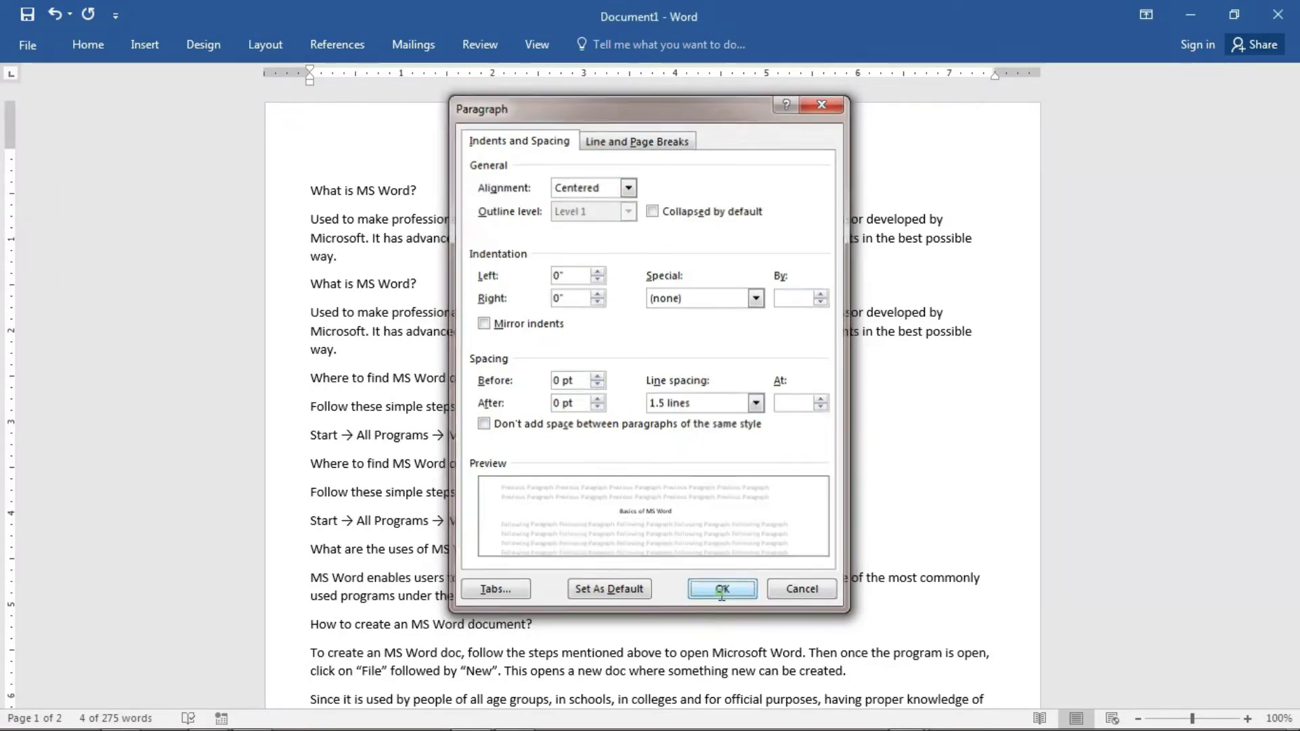
click(574, 142)
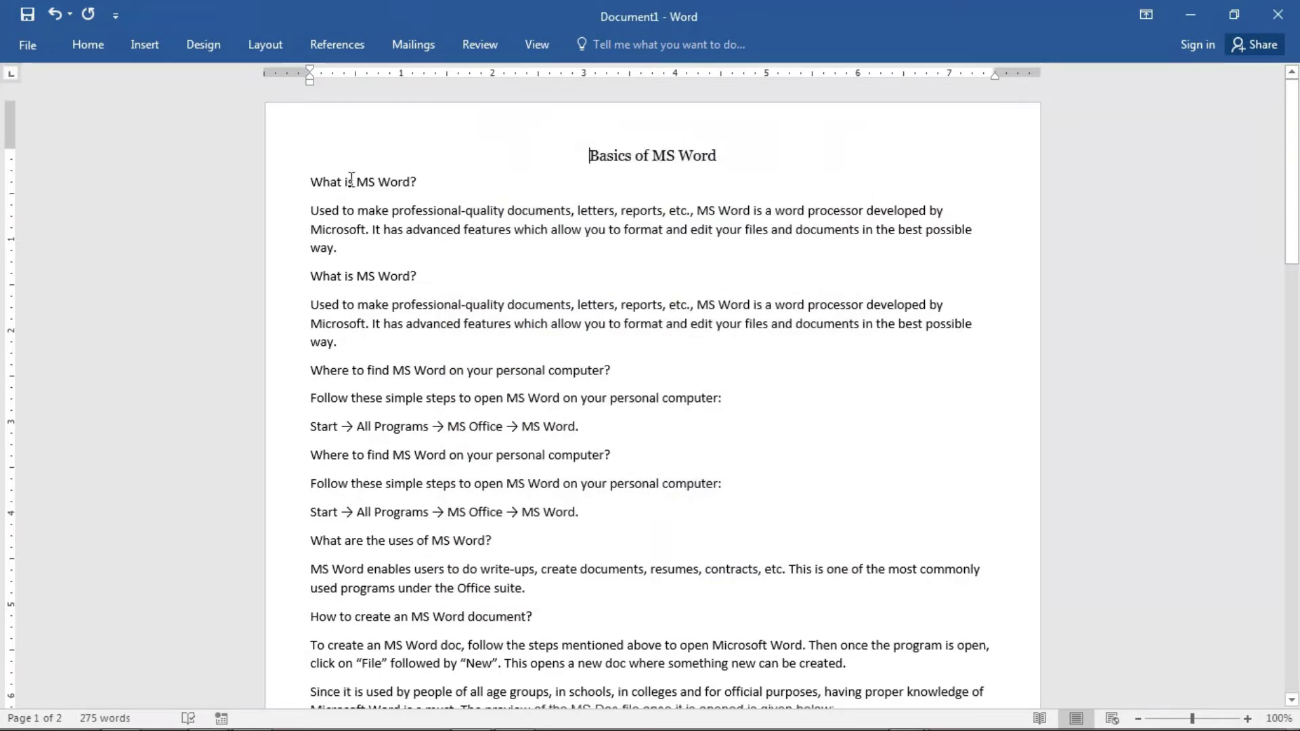
- Copy the title's formatting onto the first "What is MS Word?" line with Format Painter
click(284, 162)
click(803, 230)
drag(590, 157, 678, 158)
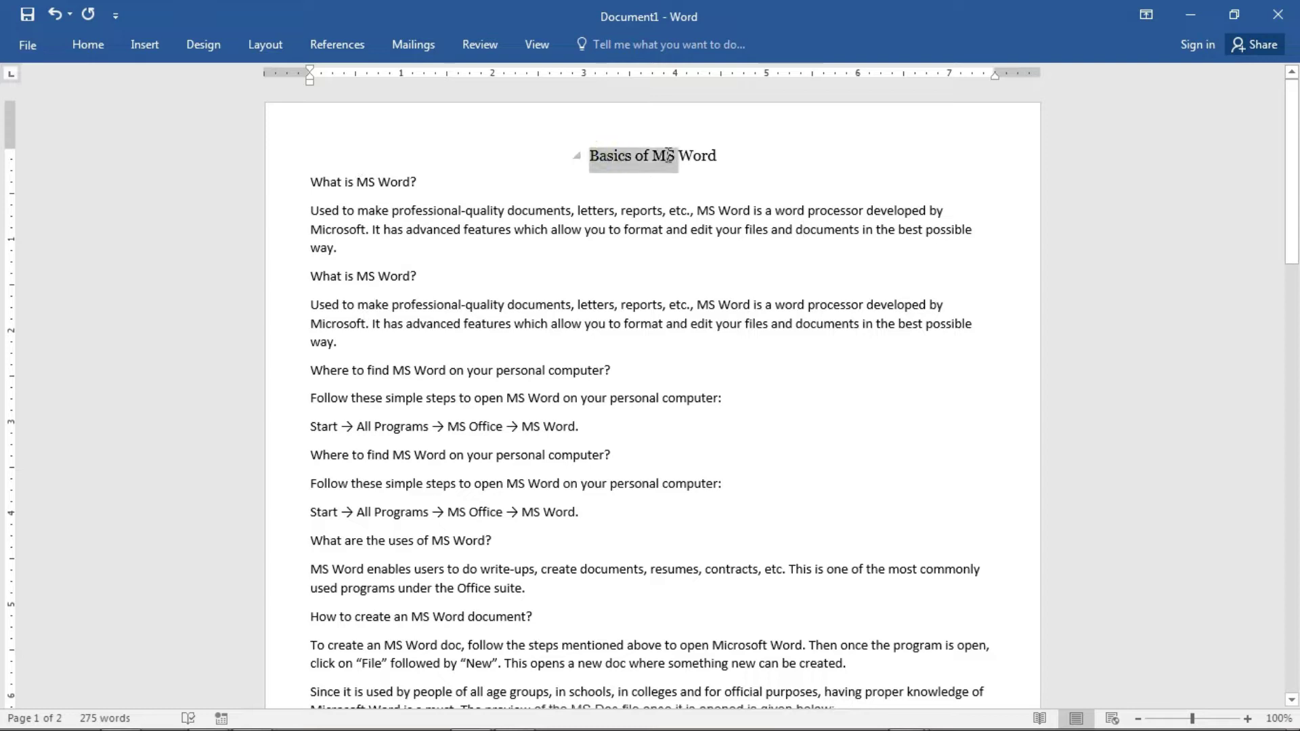
click(88, 44)
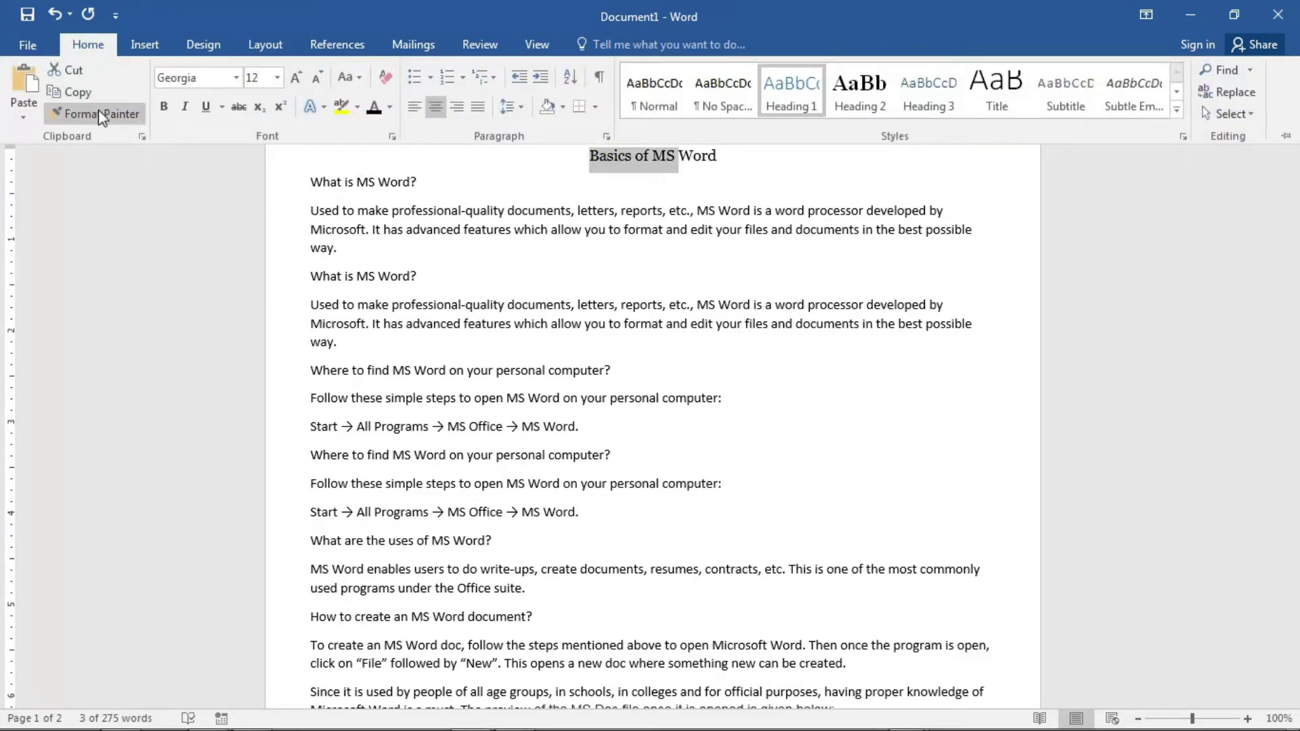
click(291, 161)
click(291, 161)
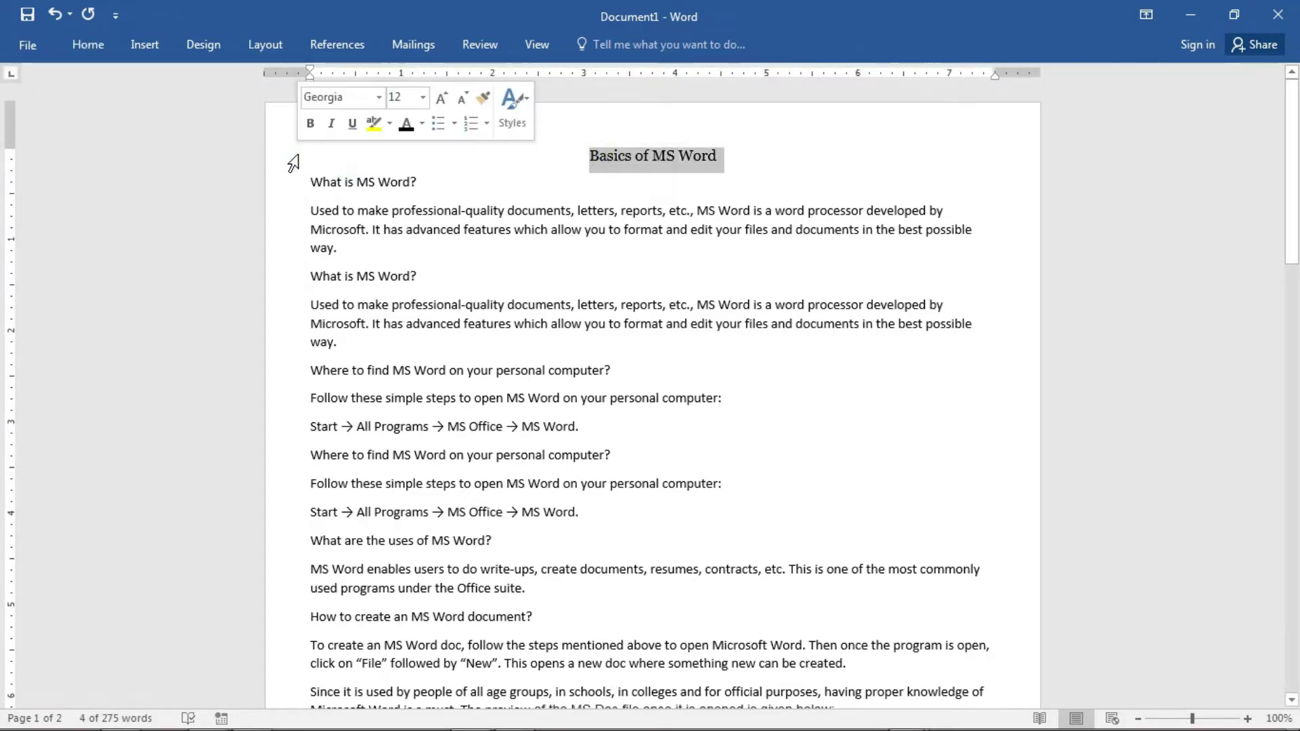
click(88, 44)
click(99, 114)
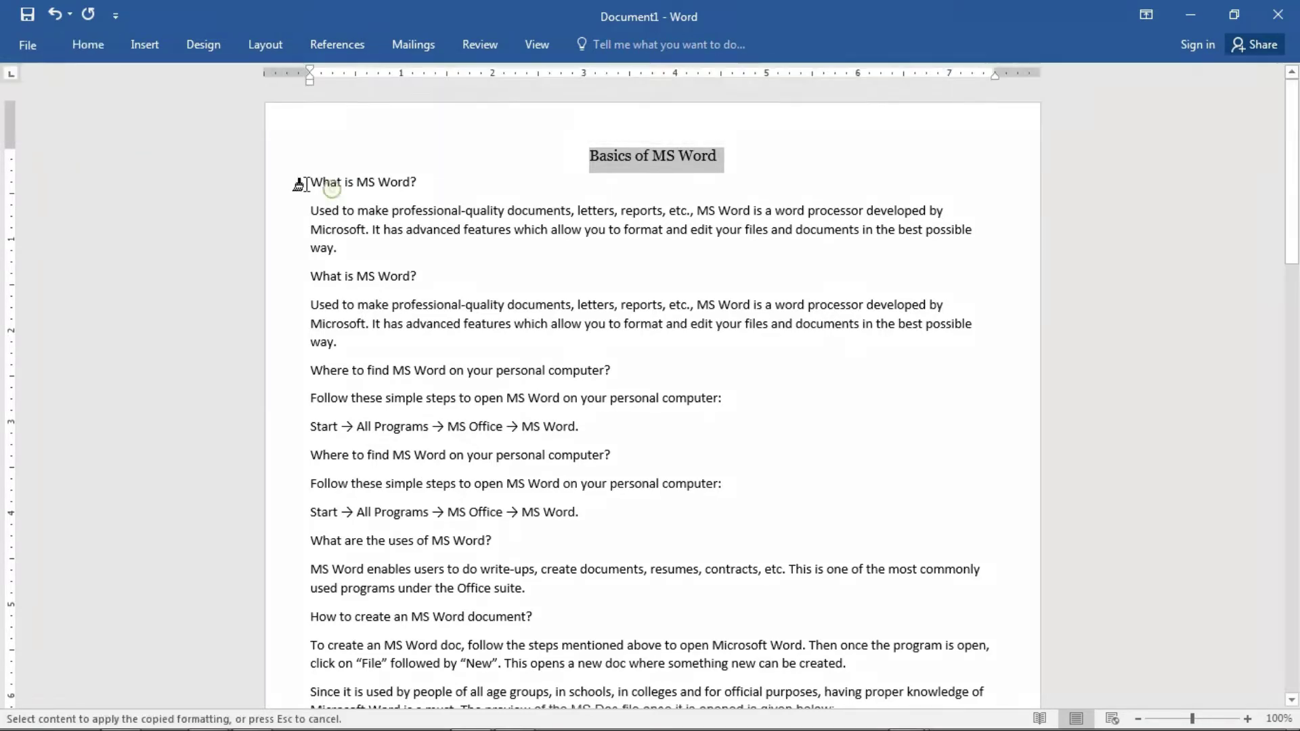
click(274, 186)
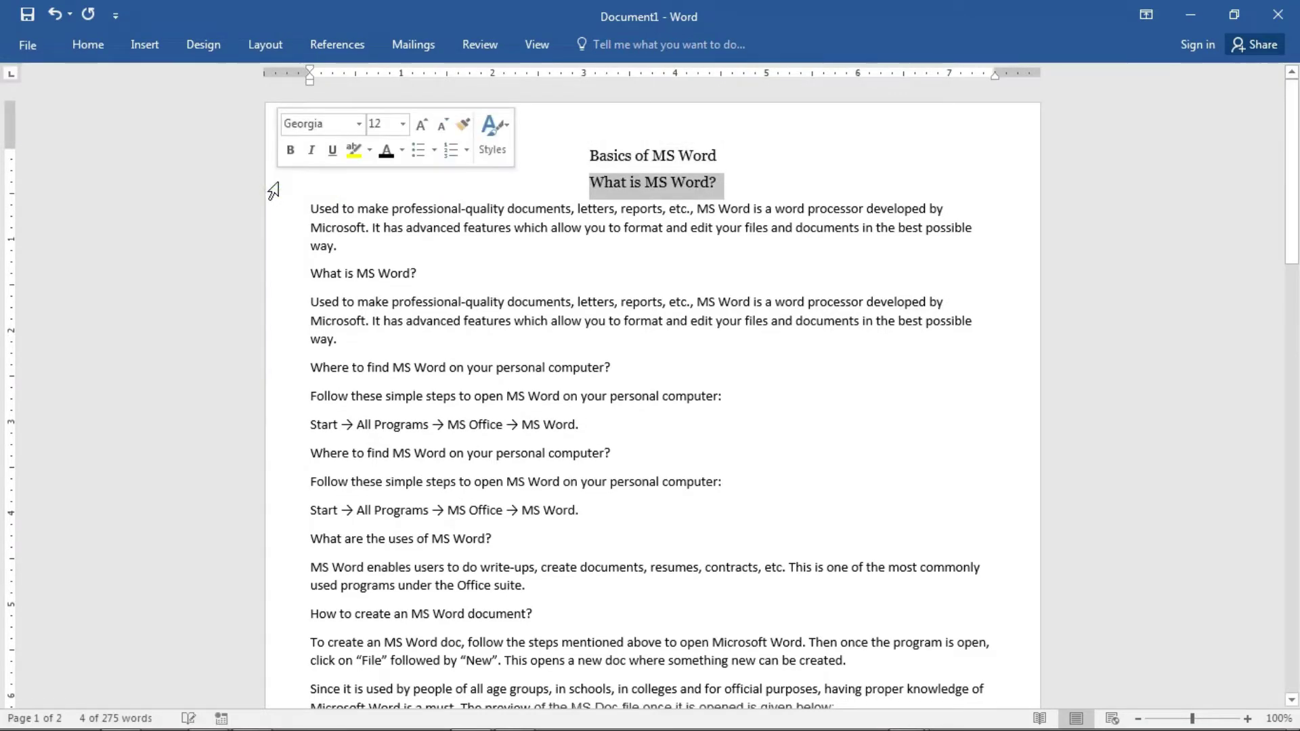
- Left-align the first "What is MS Word?" heading and make it bold
click(475, 184)
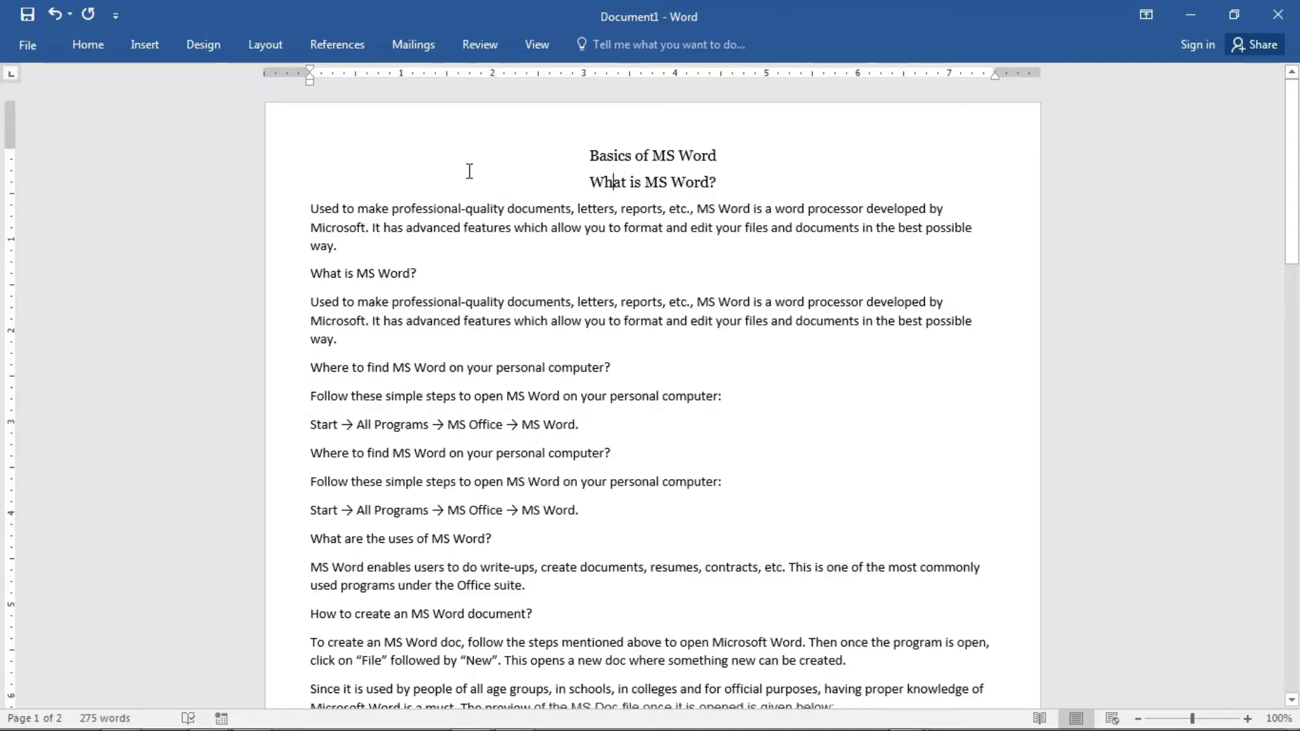
click(86, 42)
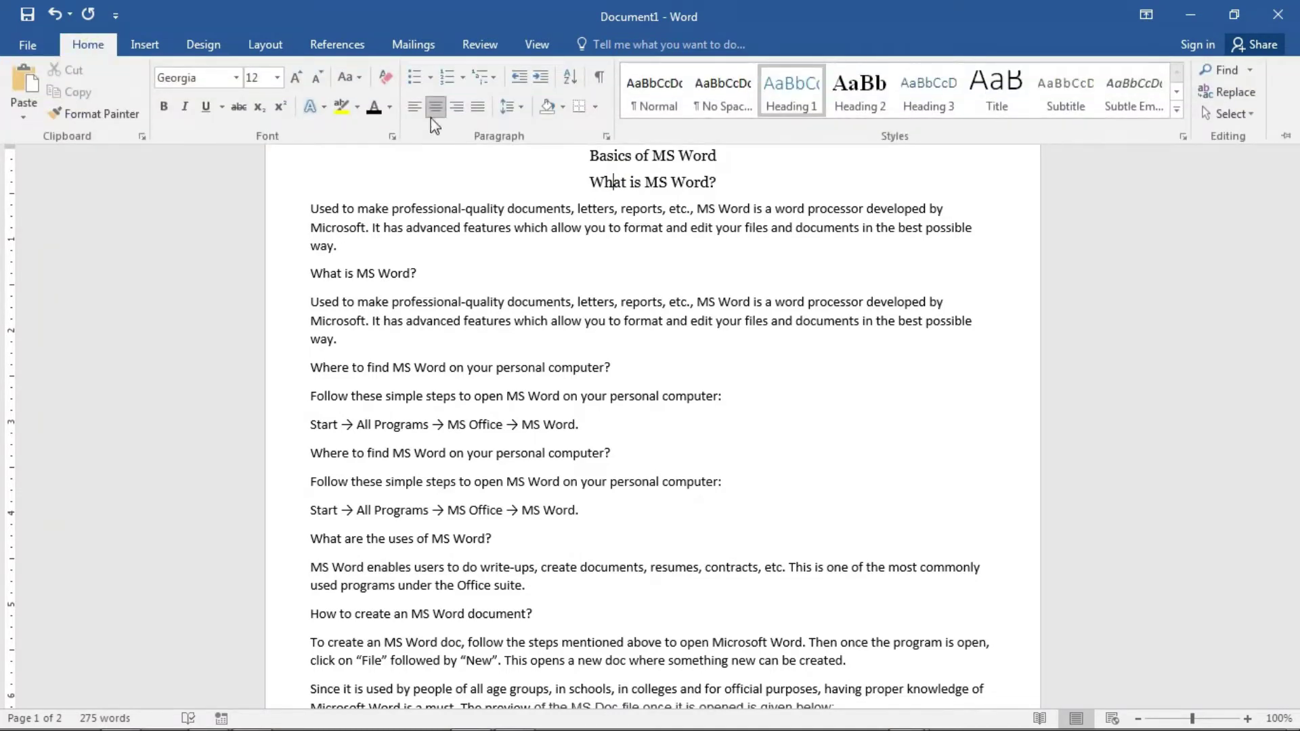
click(414, 108)
click(467, 189)
click(278, 185)
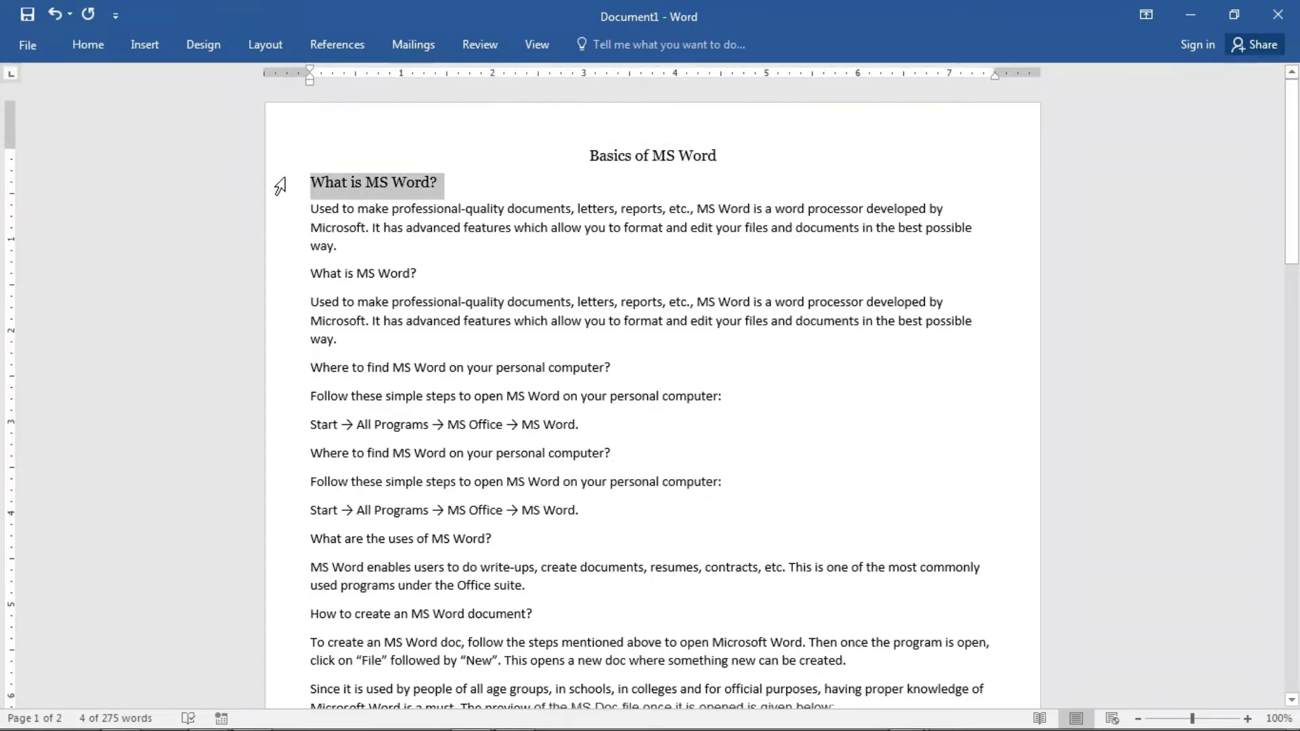
key(ctrl+b)
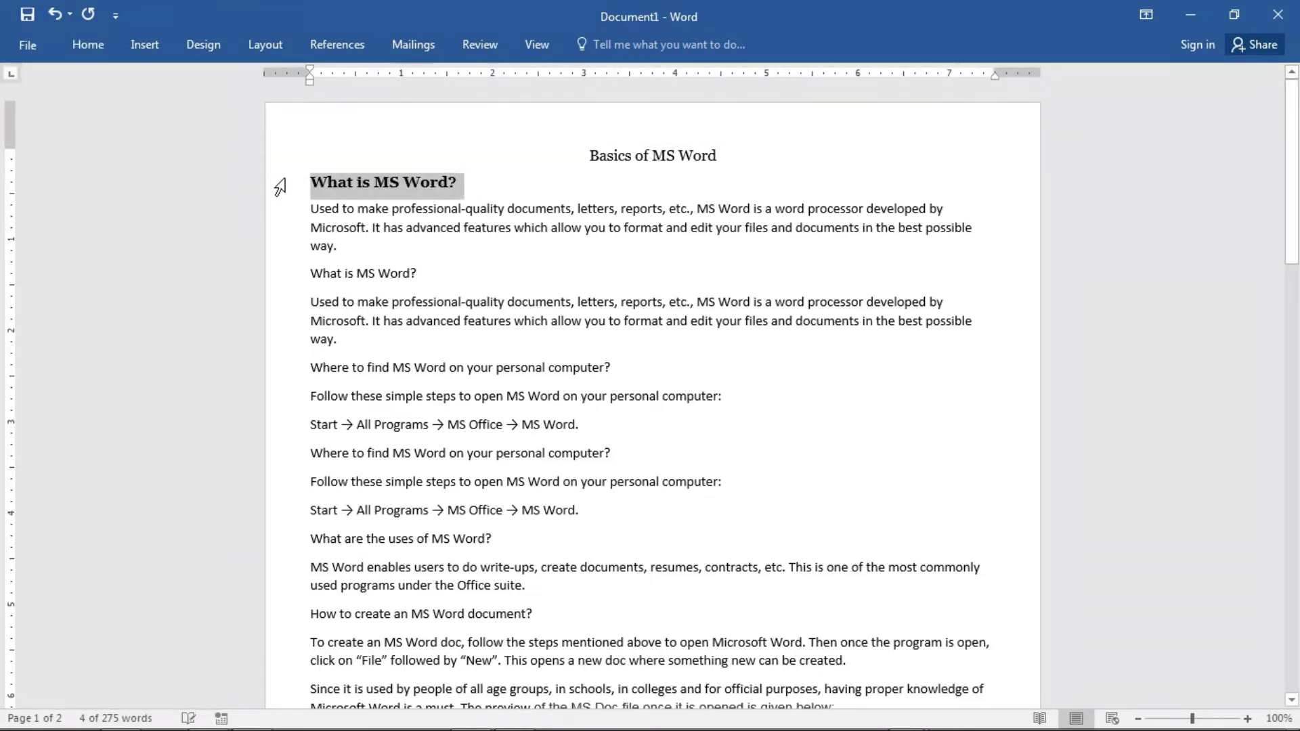
- Copy the bold heading's formatting with Format Painter onto each remaining question line, through "How to create an MS Word document?", then stop painting
click(97, 43)
click(90, 115)
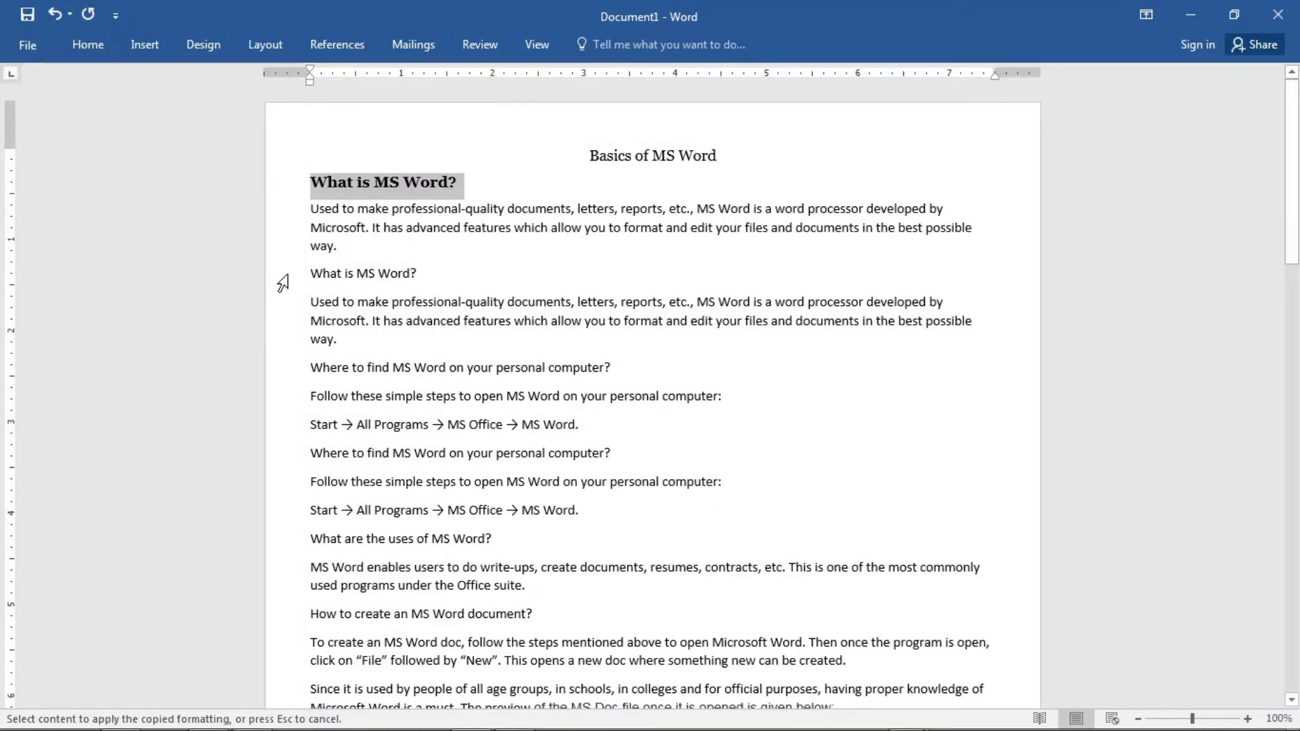
click(289, 276)
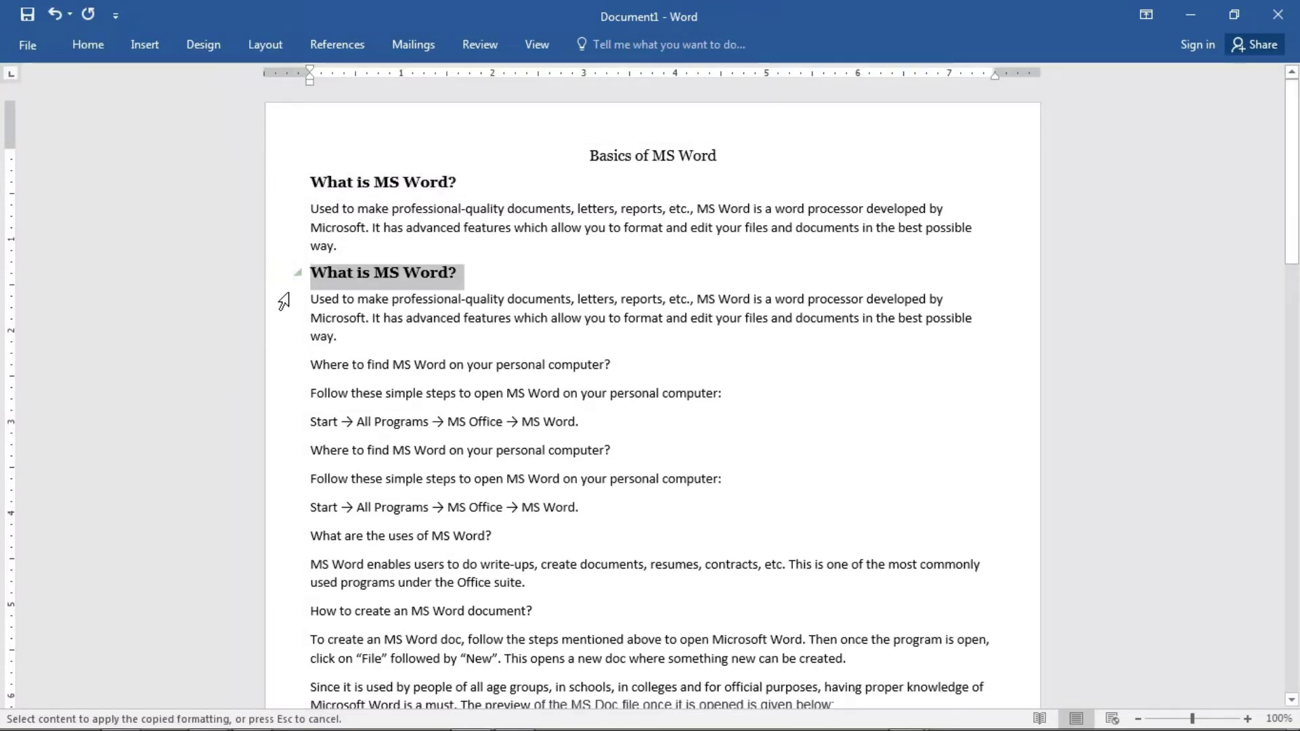
click(279, 373)
scroll(279, 372, down, 2)
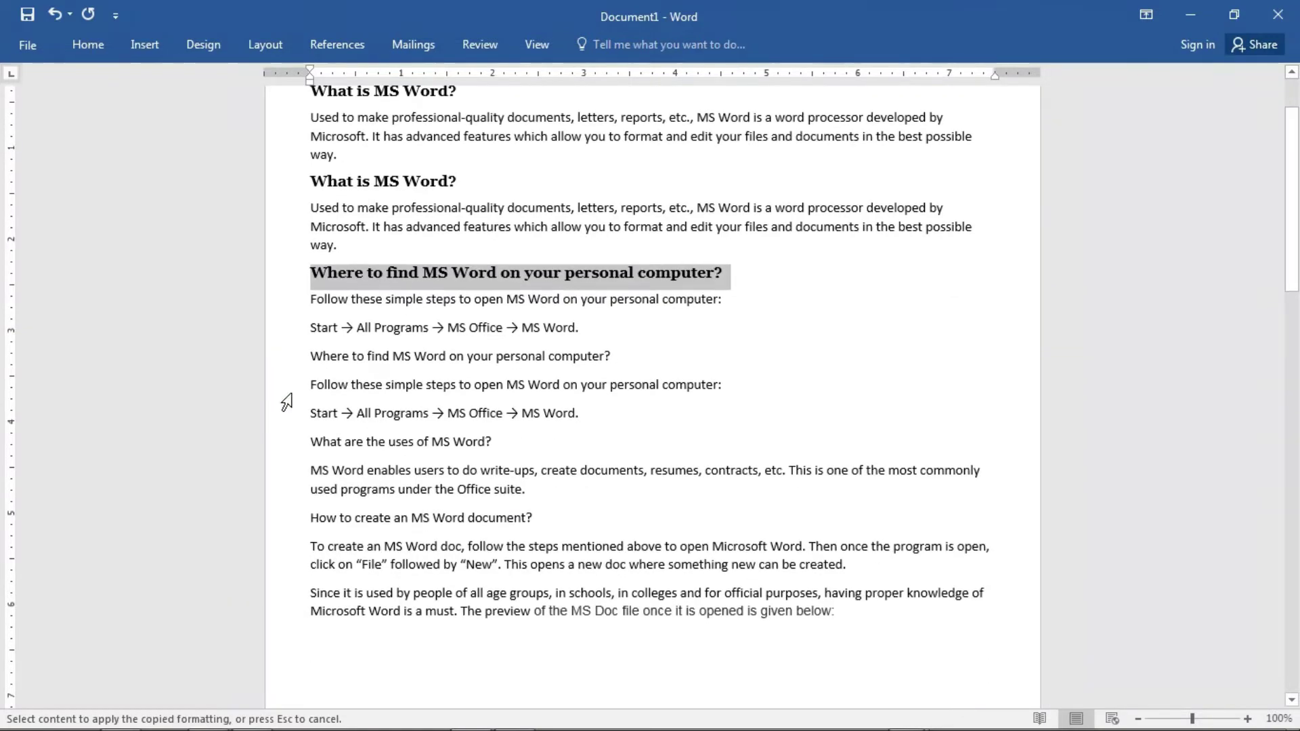
click(282, 358)
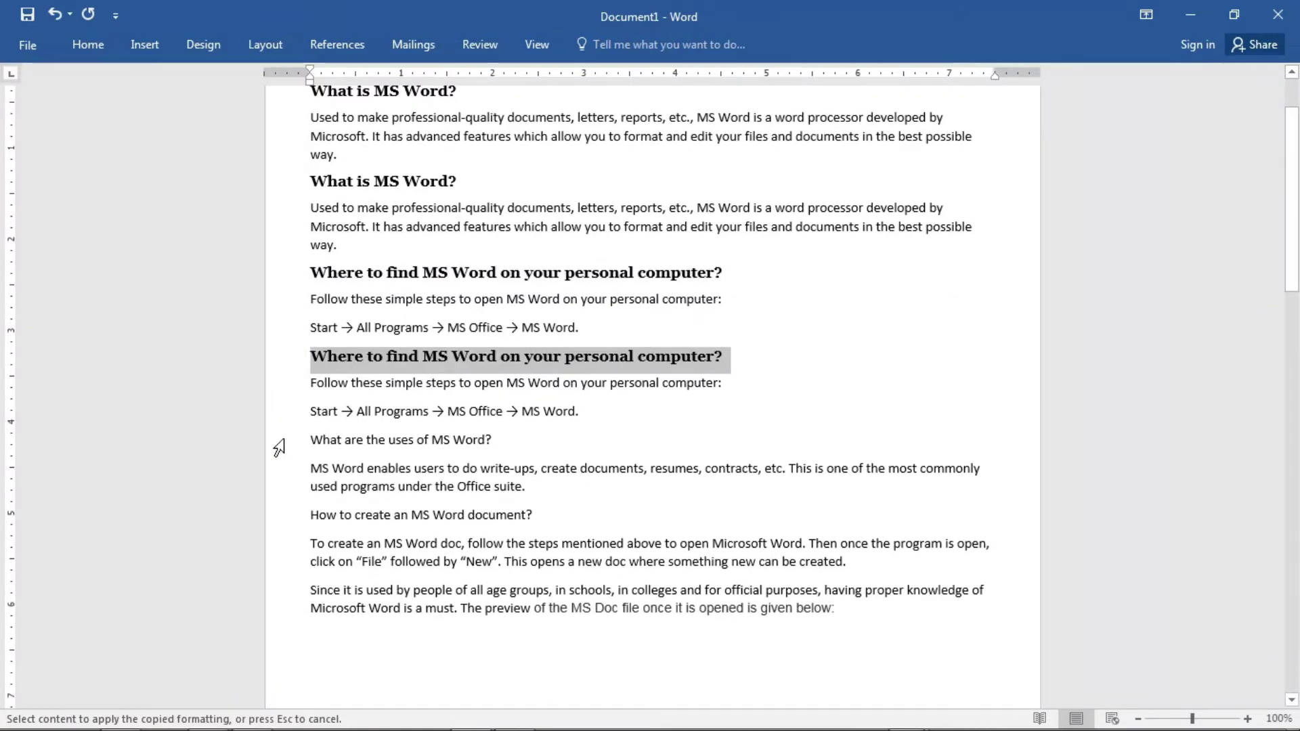
click(282, 442)
scroll(279, 447, down, 2)
click(283, 376)
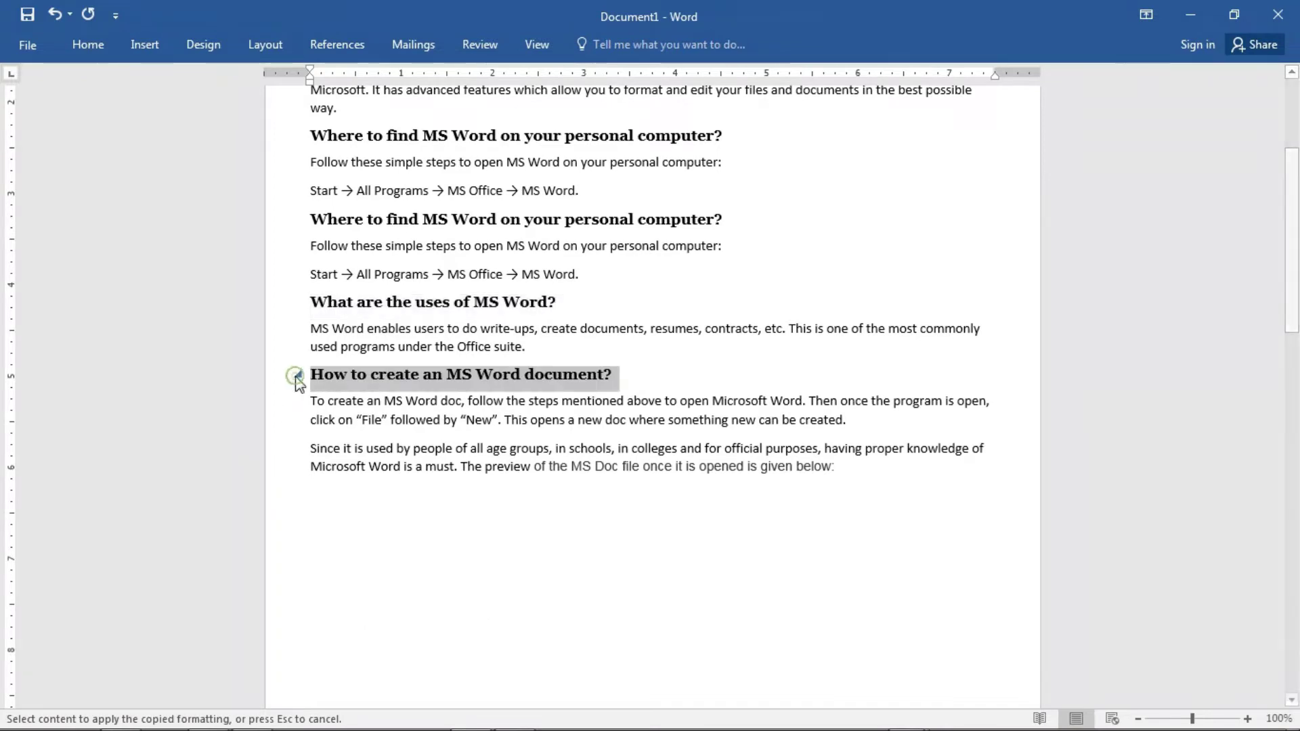
key(Escape)
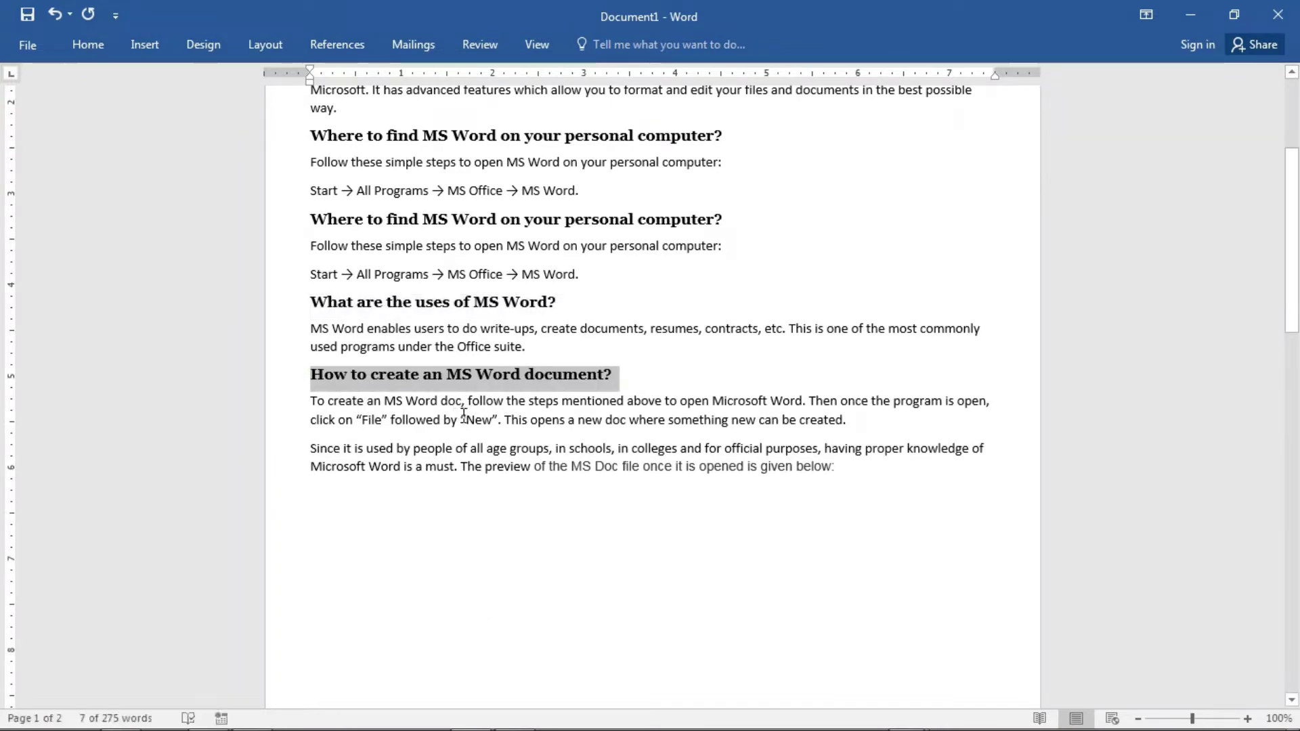
- Make the "Basics of MS Word" title bold
click(604, 347)
scroll(595, 398, up, 3)
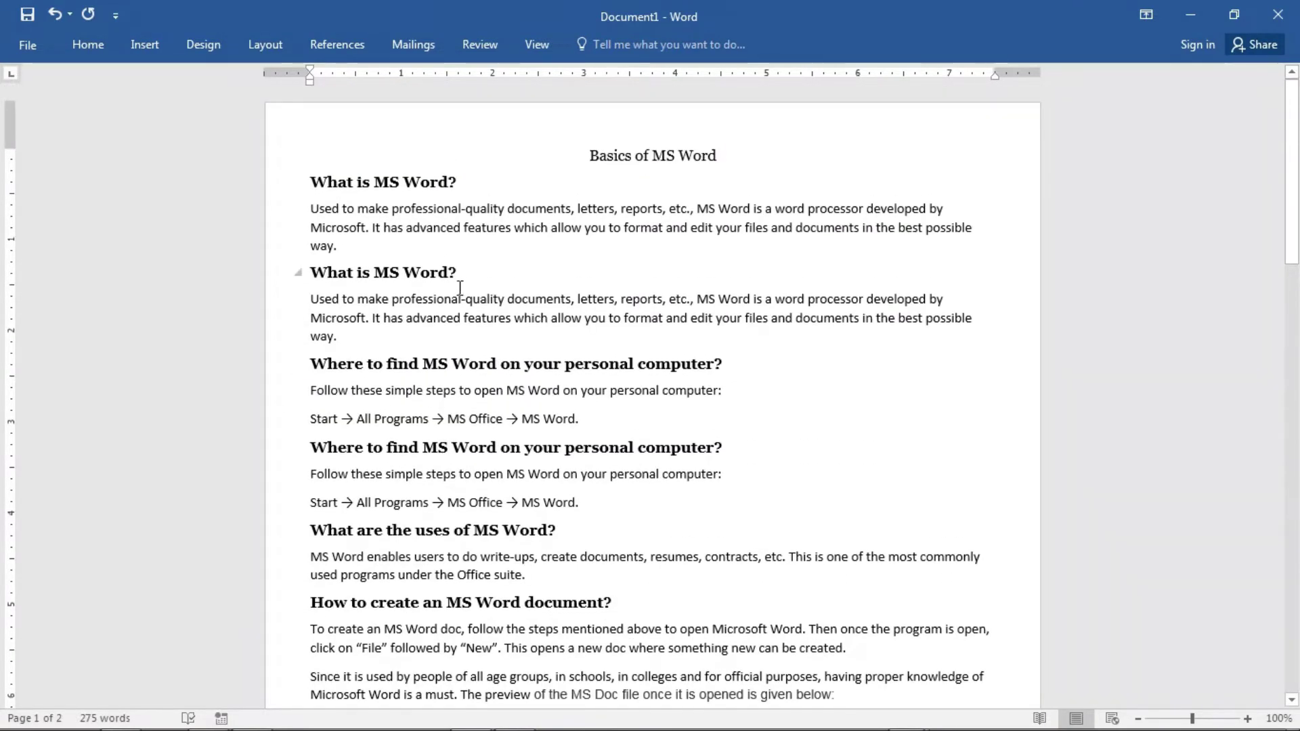
click(268, 165)
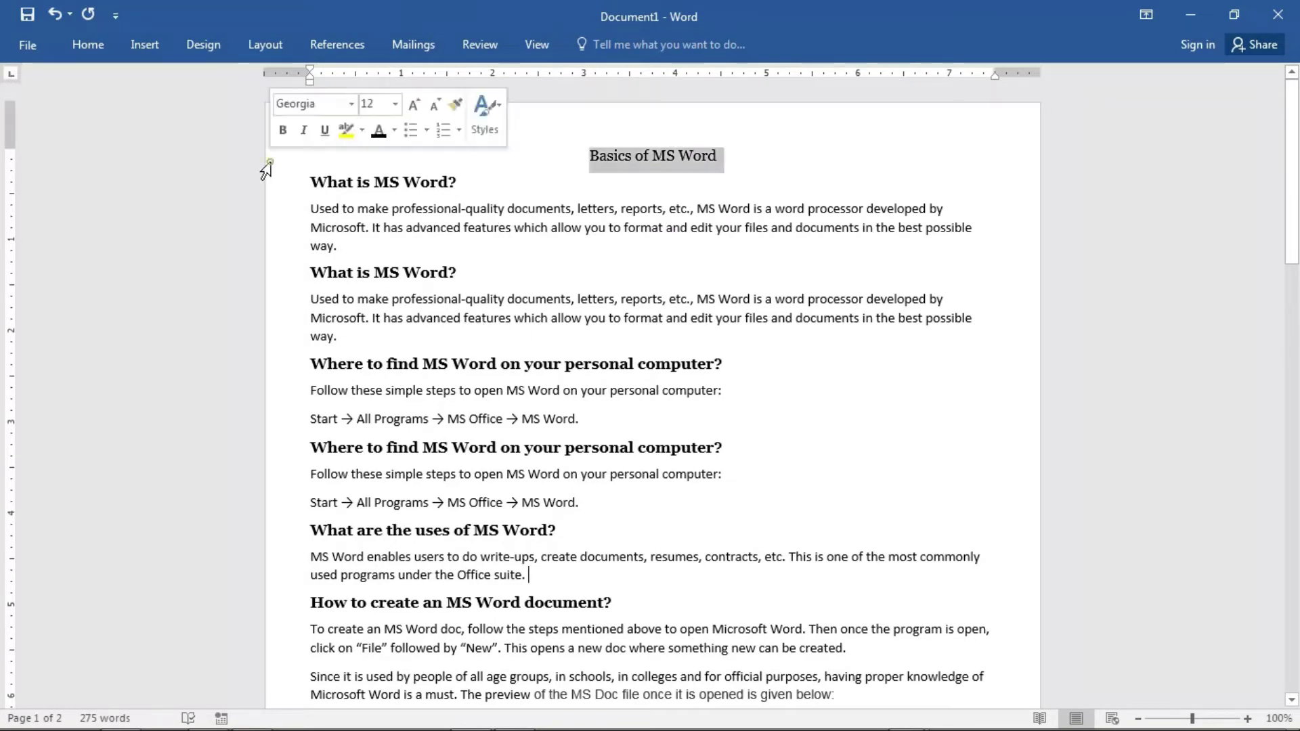
key(ctrl+b)
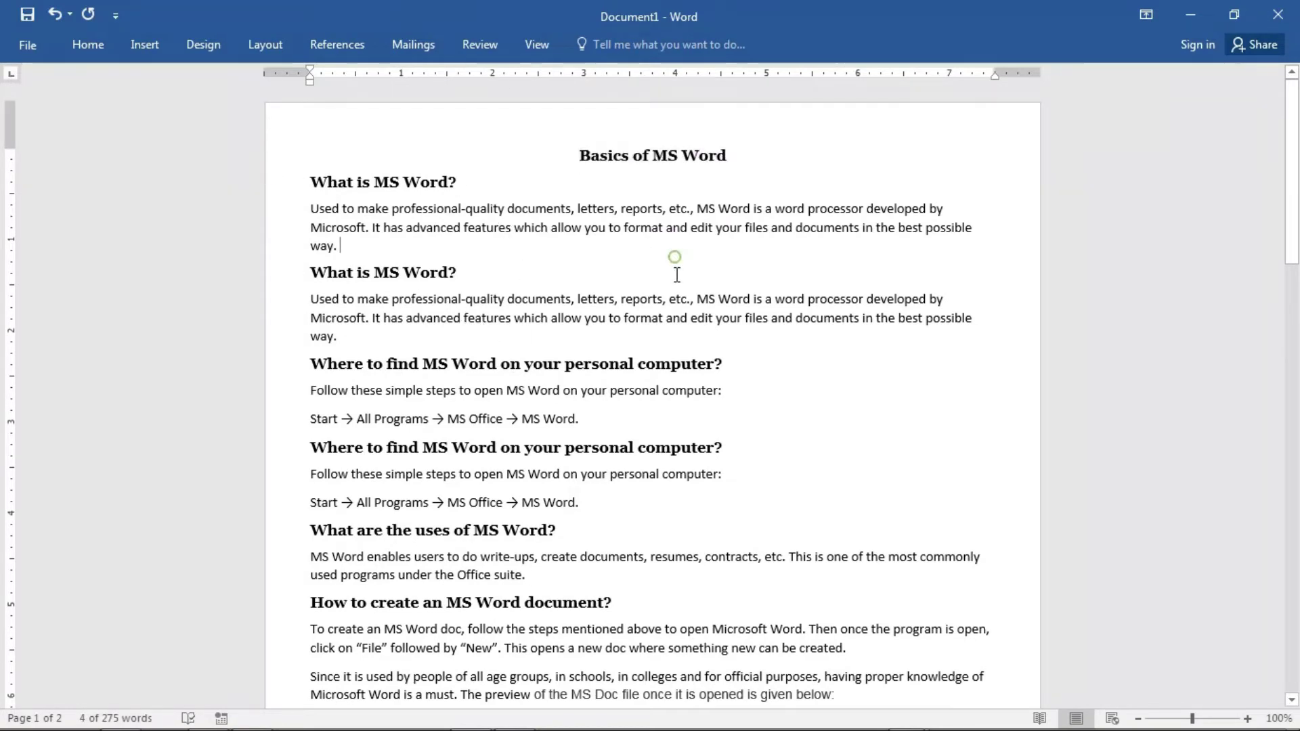
scroll(677, 258, down, 5)
click(659, 319)
scroll(667, 317, up, 5)
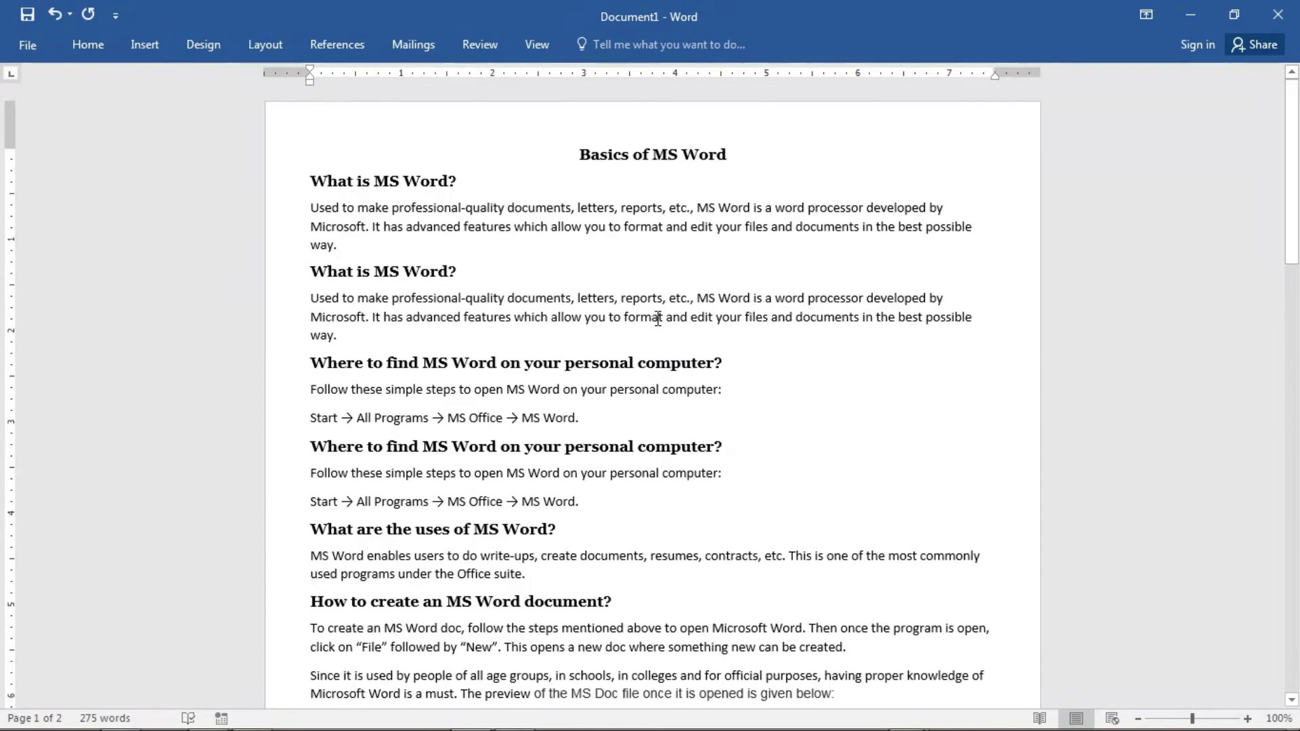
- Insert an Automatic Table 1 table of contents directly before the "Basics of MS Word" title
click(576, 155)
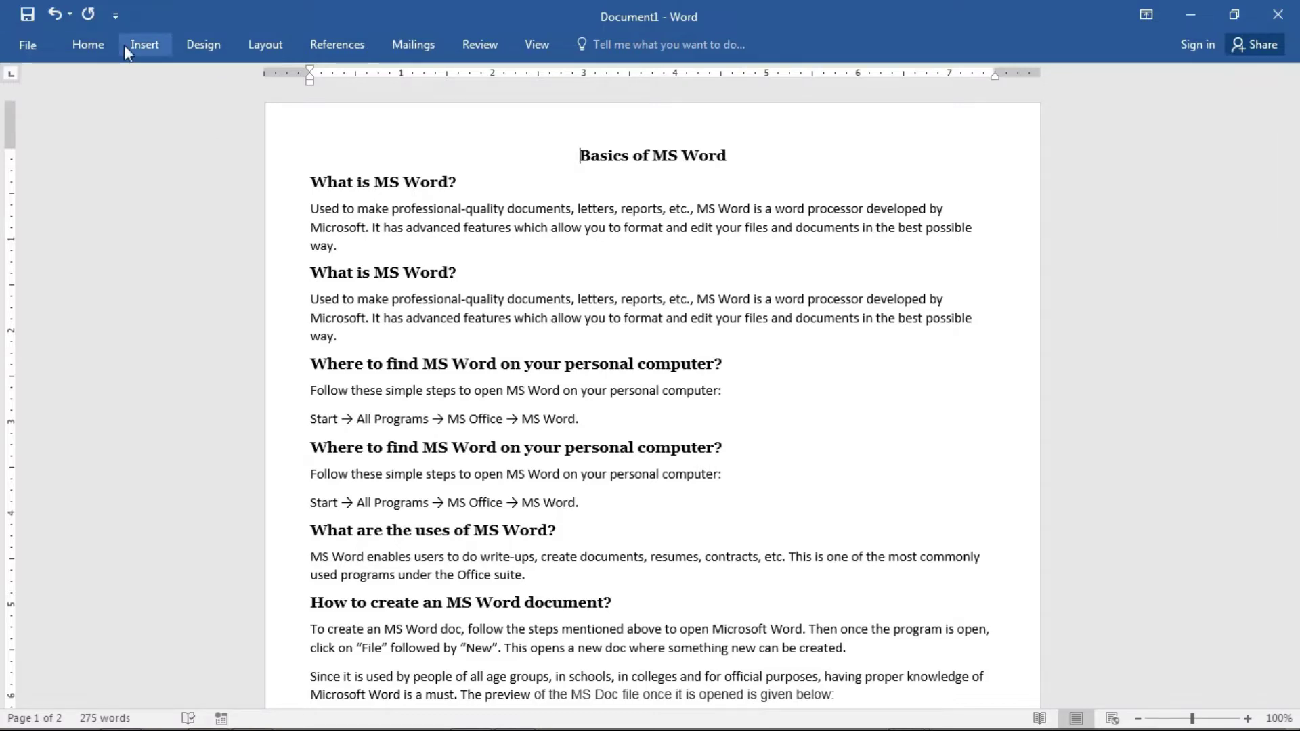
click(338, 44)
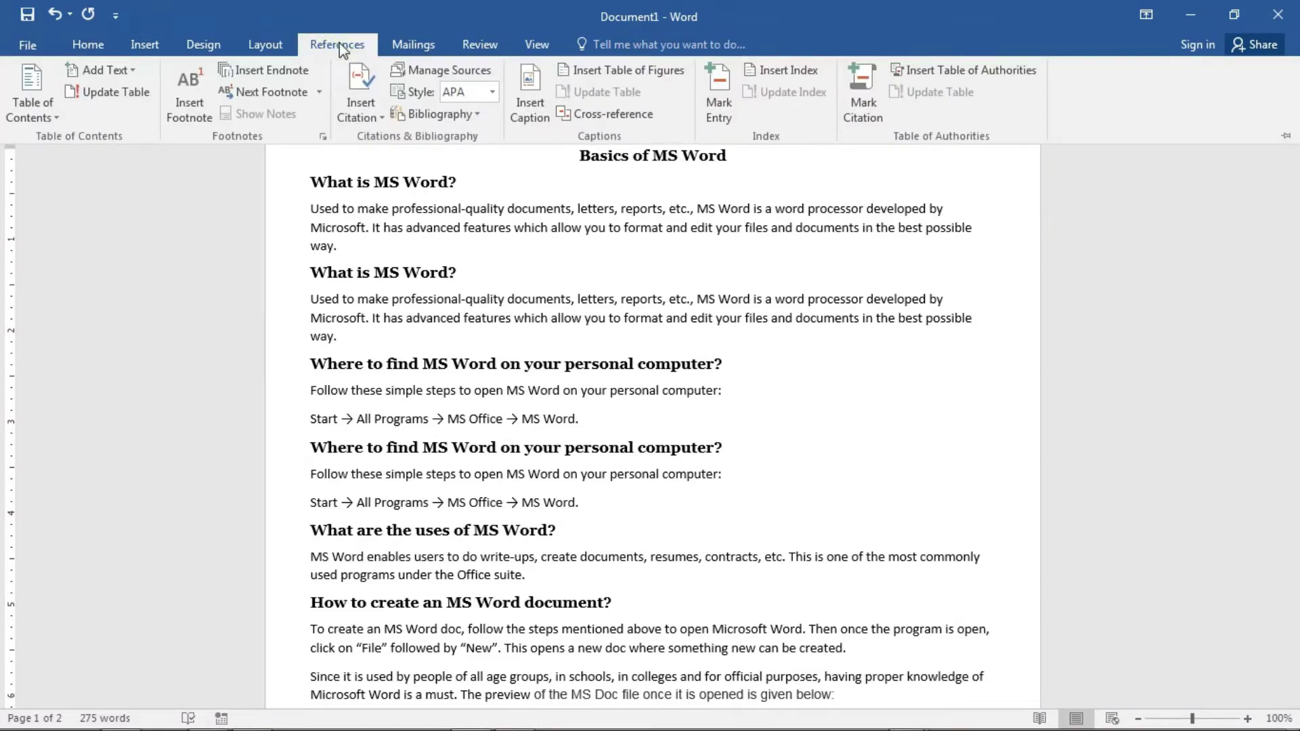
click(33, 95)
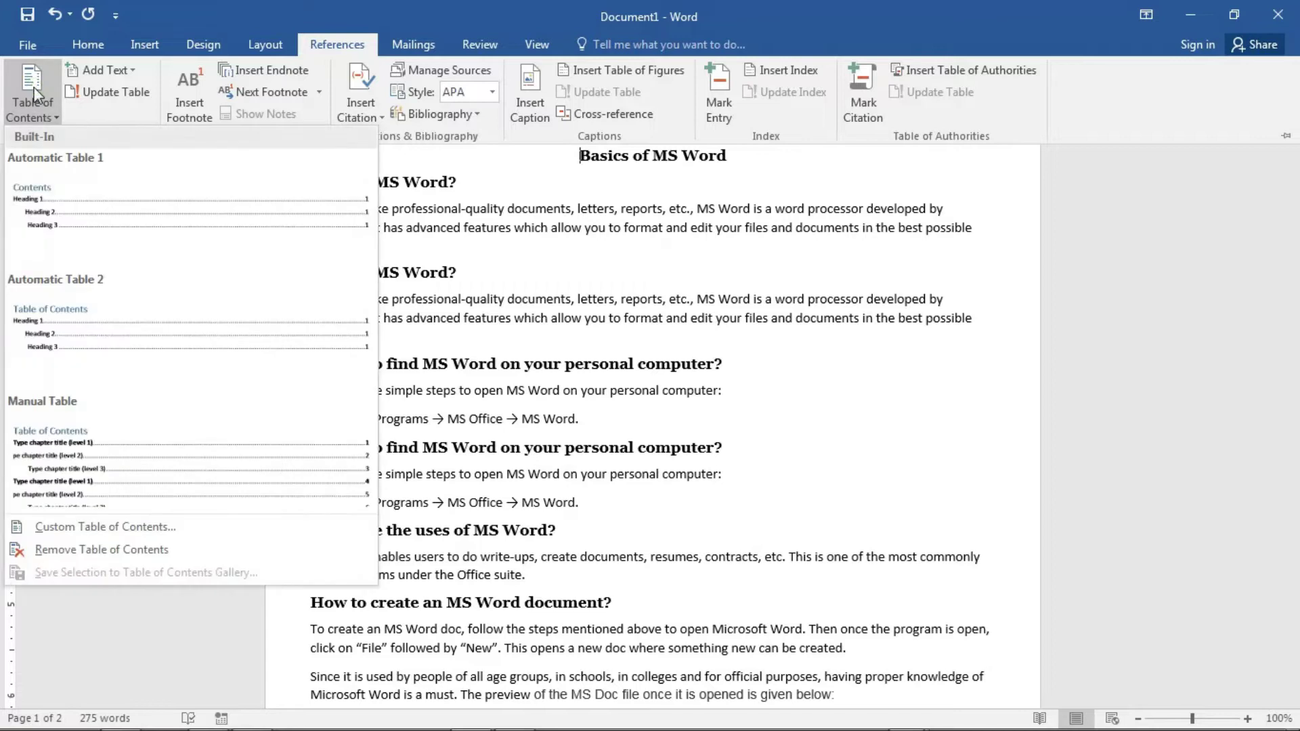
click(123, 213)
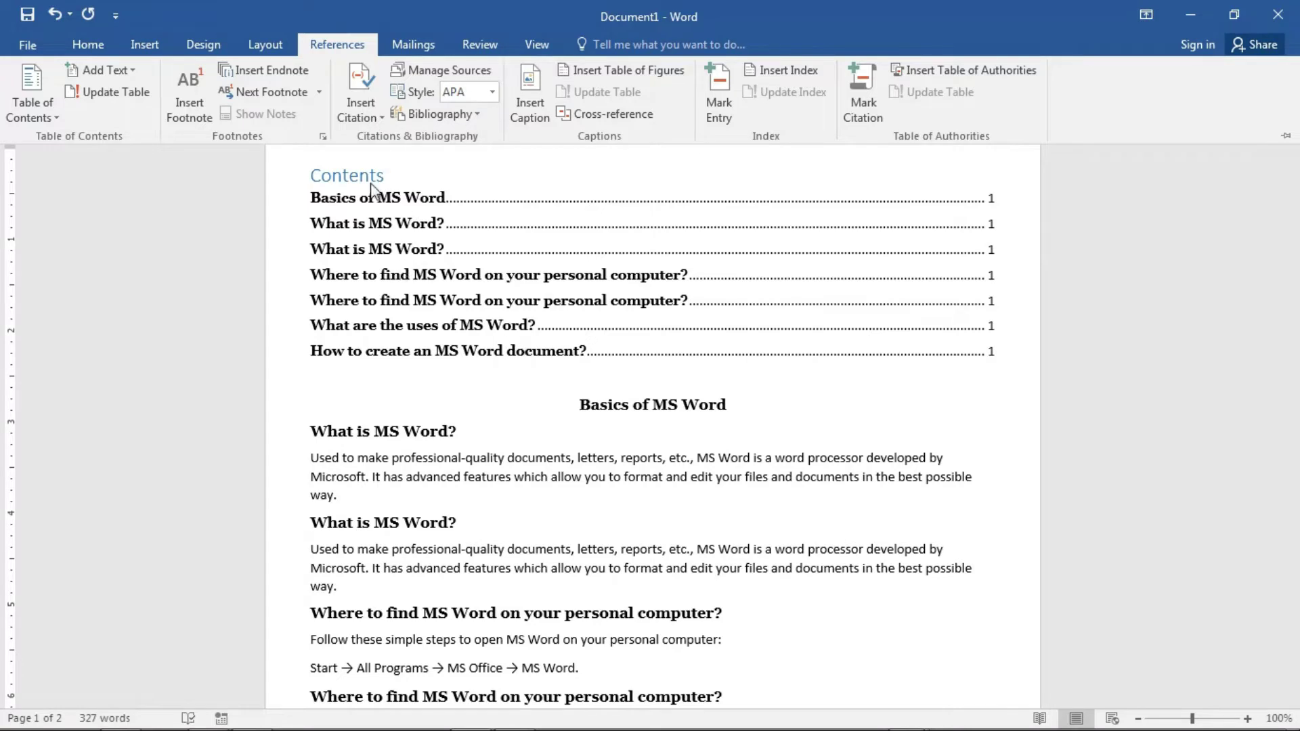
click(376, 220)
drag(409, 184, 414, 336)
scroll(486, 342, down, 3)
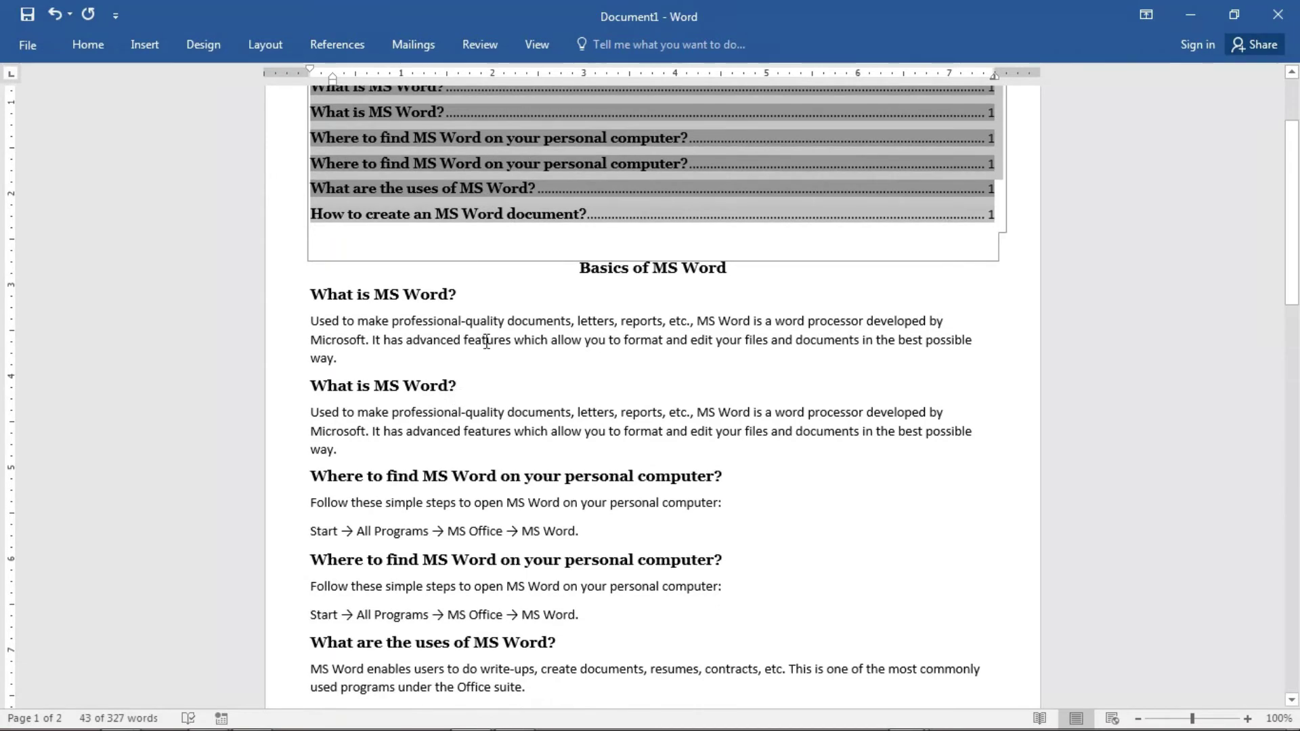
click(521, 510)
scroll(521, 510, up, 3)
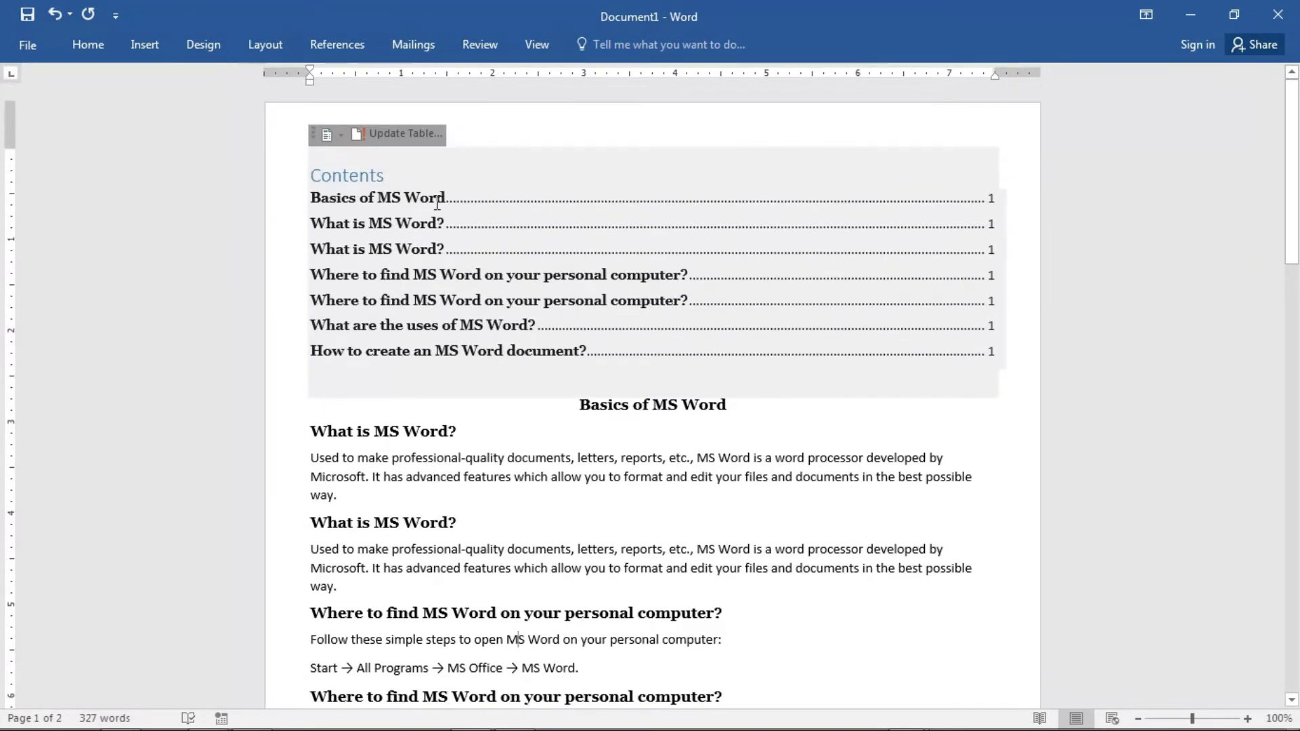
- Delete the "Contents" heading and its empty line from the table of contents
click(269, 186)
key(Delete)
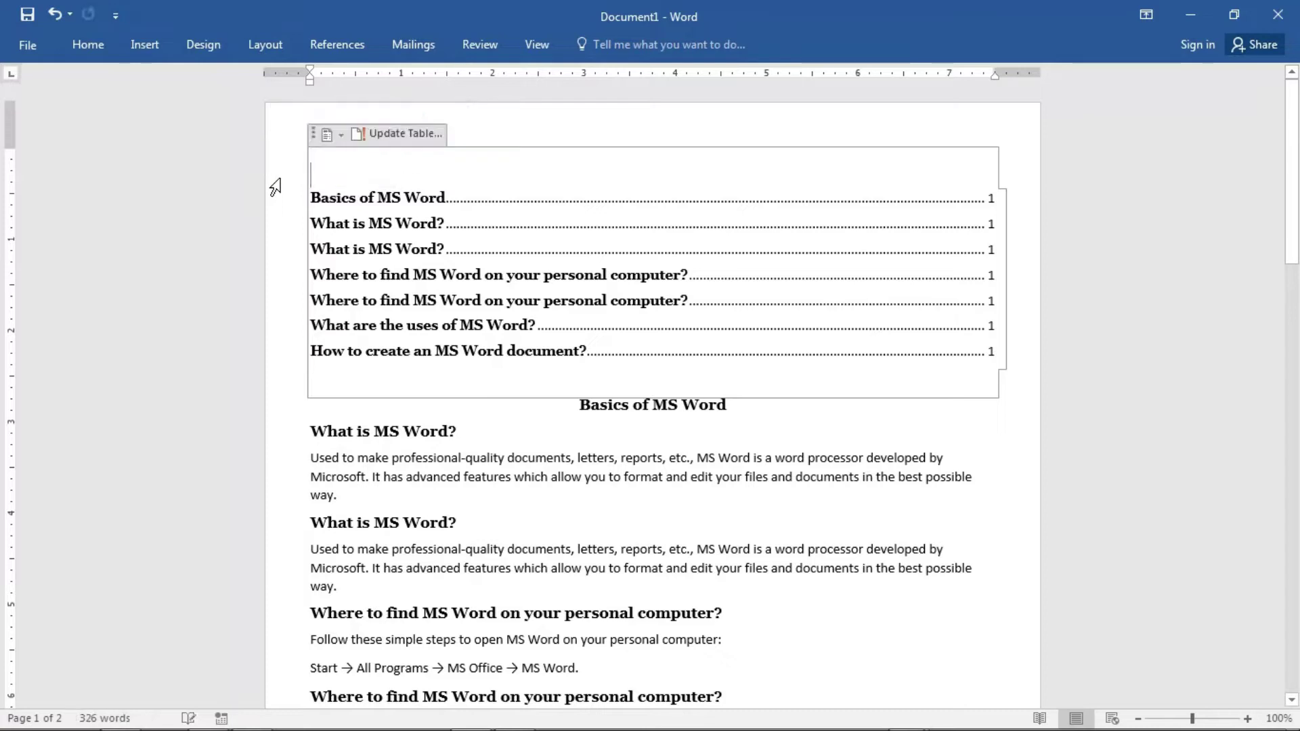
key(Delete)
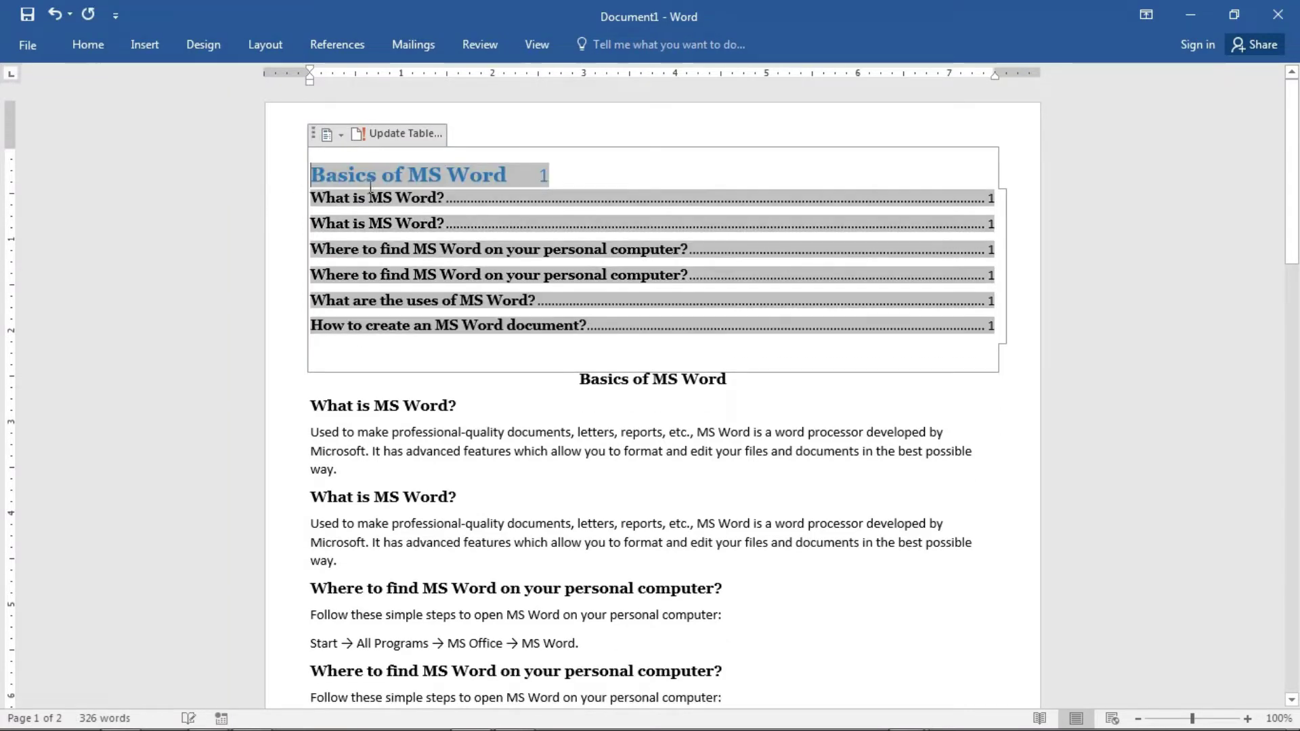
- Set all table of contents entries to Trebuchet MS, Regular, size 12
mouse_move(407, 327)
mouse_down()
mouse_move(407, 217)
mouse_move(319, 173)
mouse_up()
right_click(415, 233)
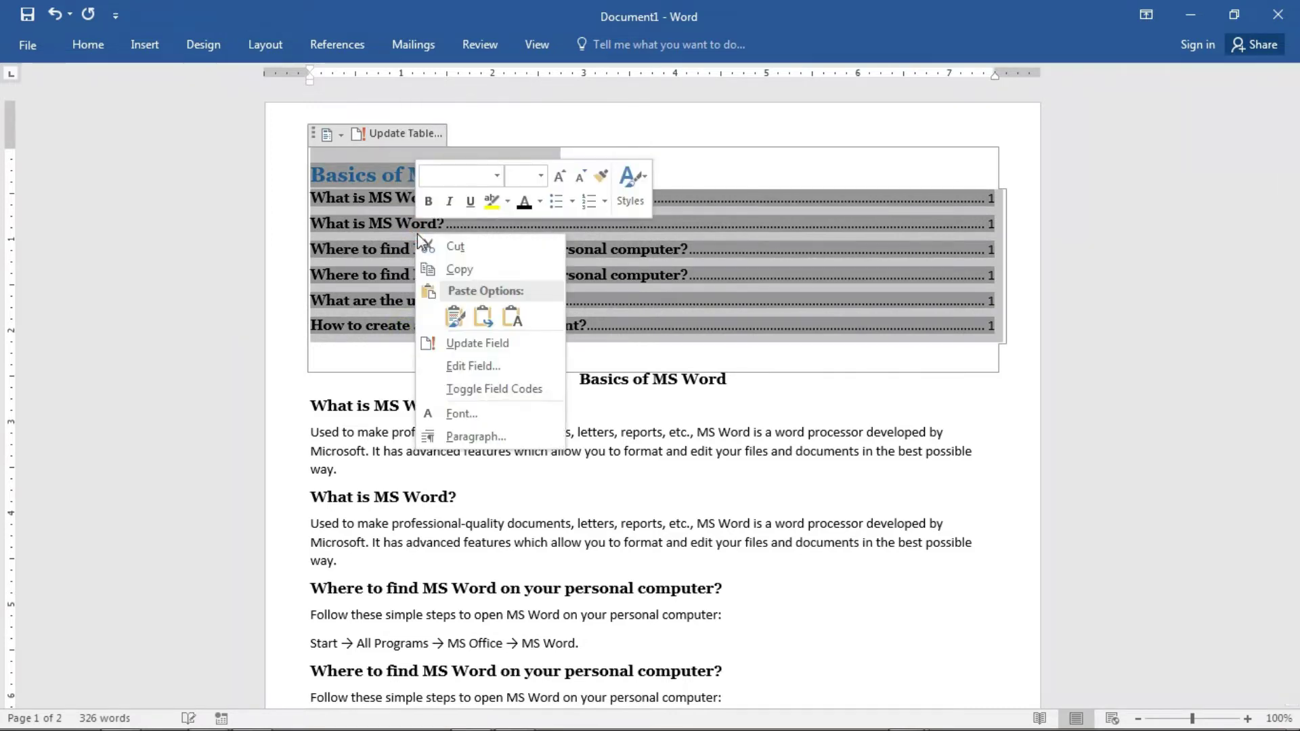
click(467, 415)
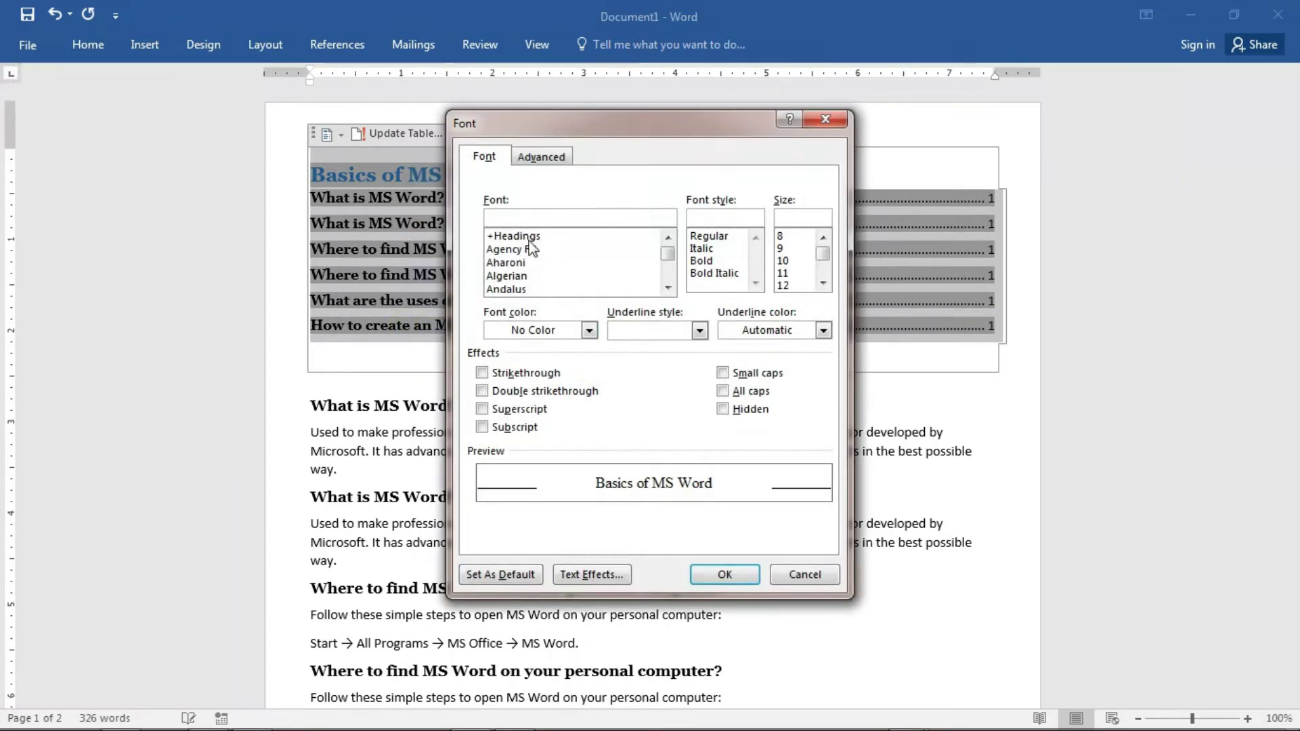
click(528, 217)
text(geo)
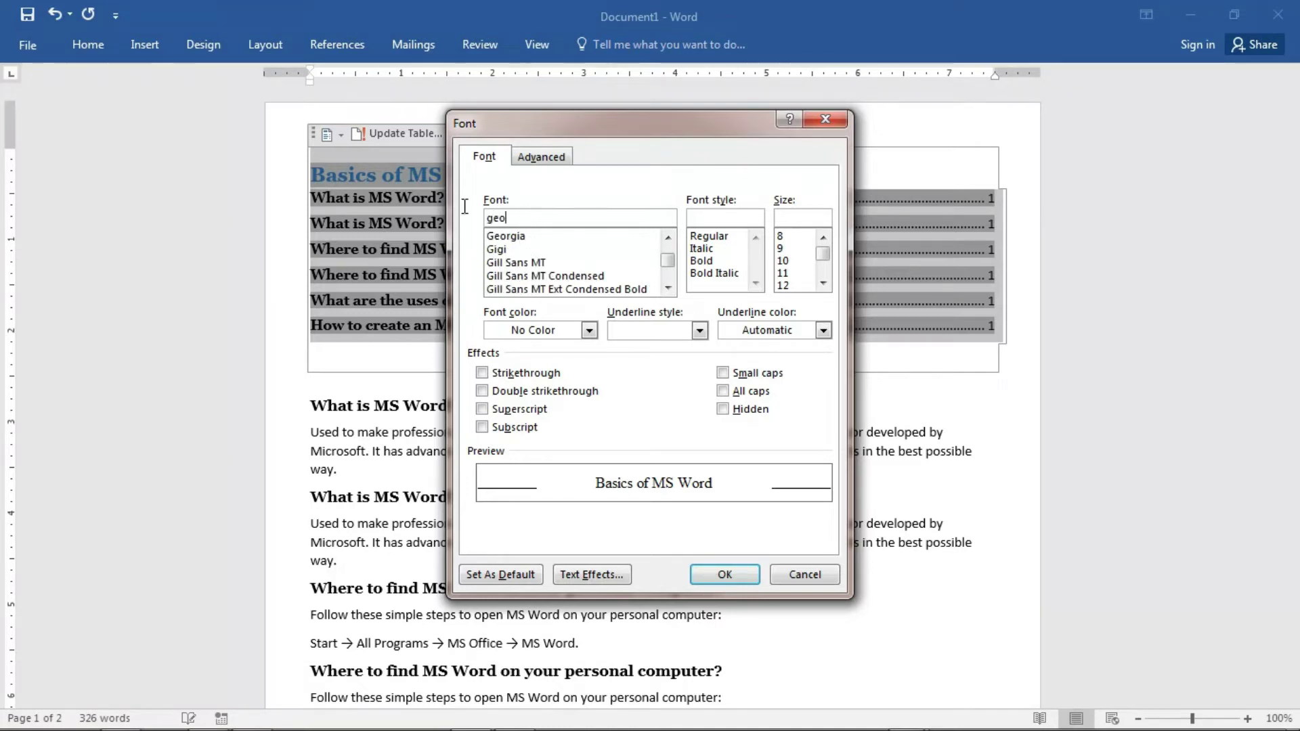
double_click(521, 216)
text(tr)
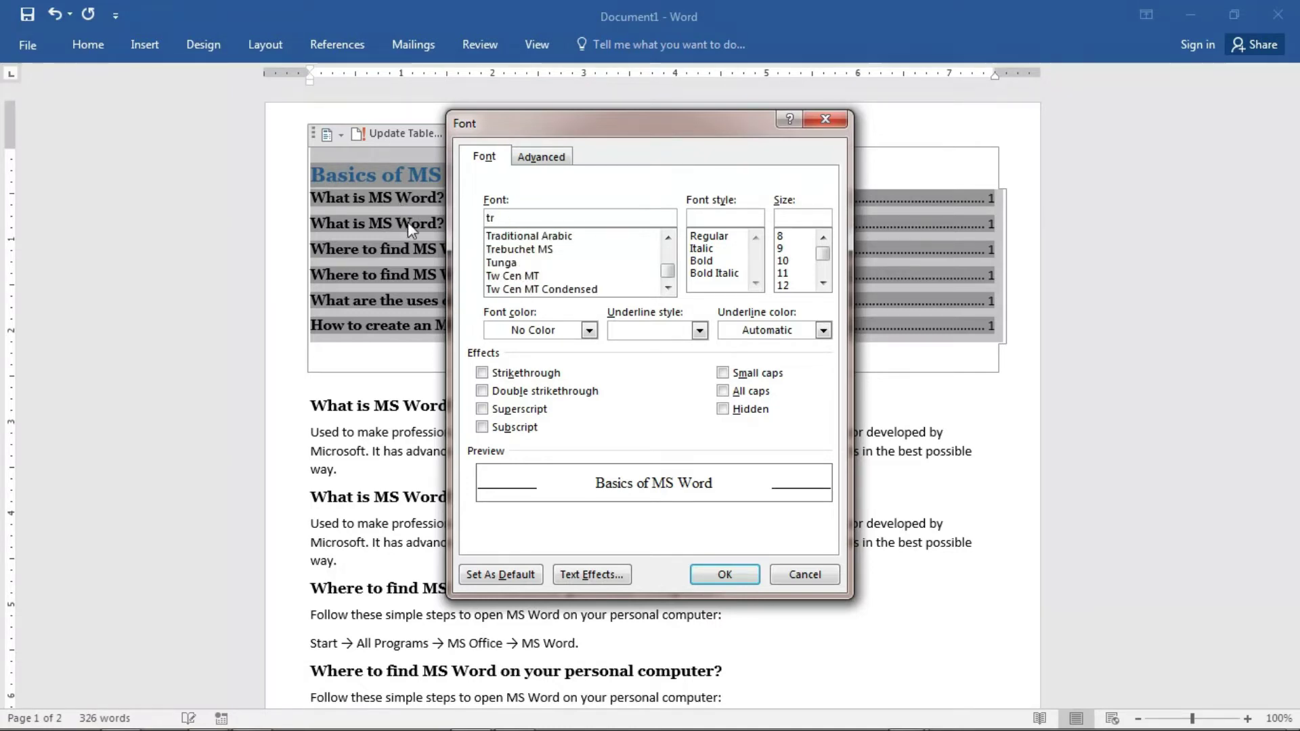
click(530, 249)
click(707, 236)
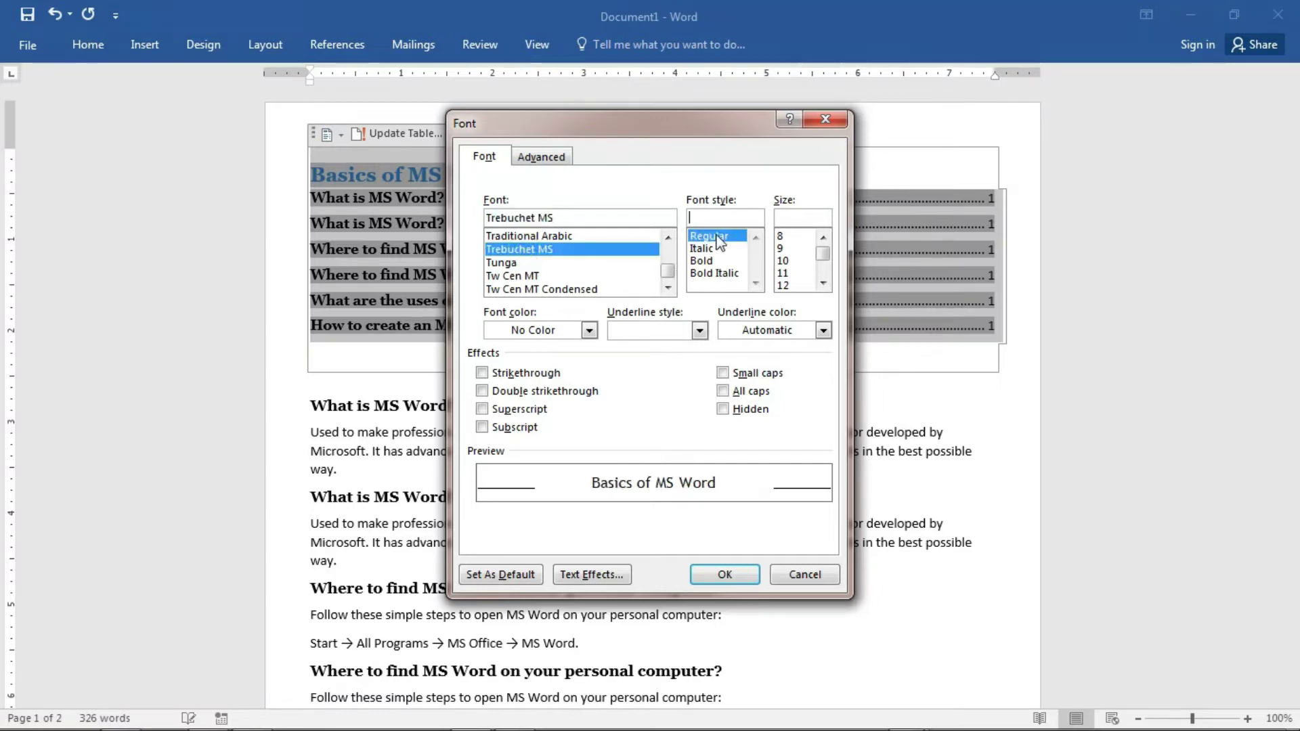
click(792, 285)
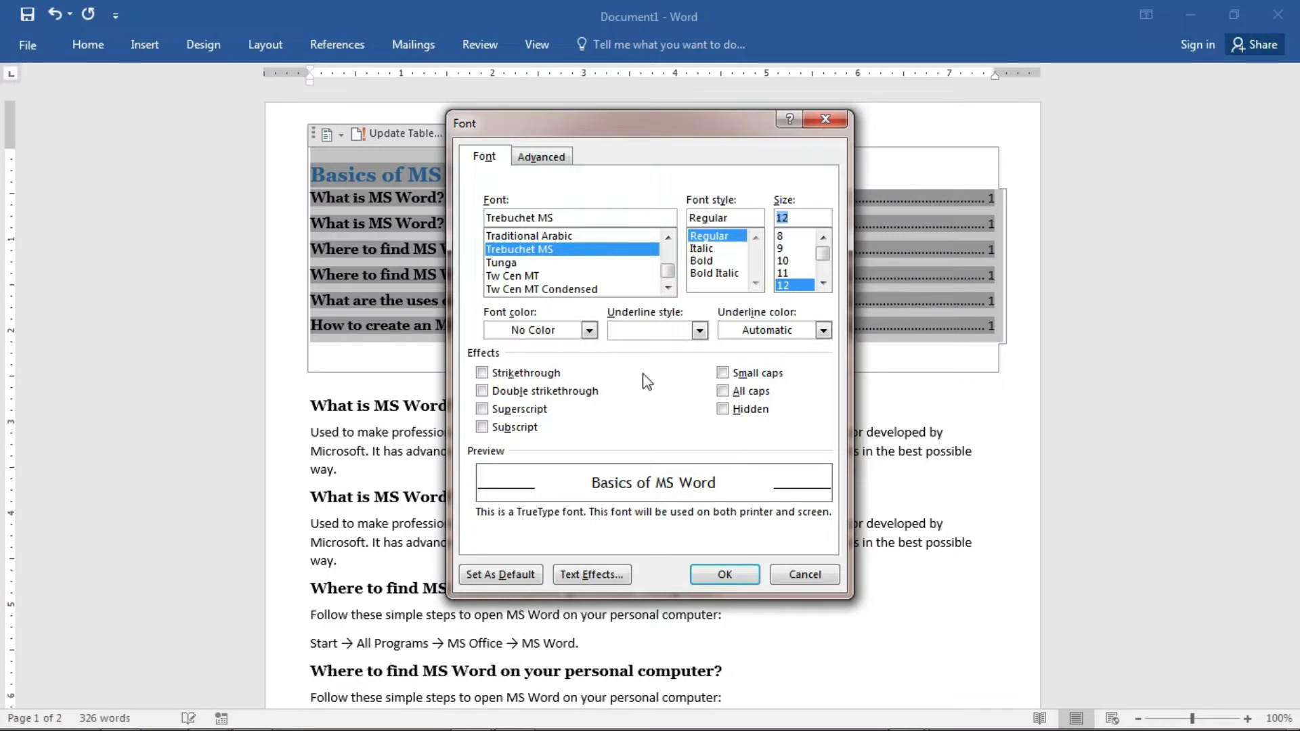
click(725, 581)
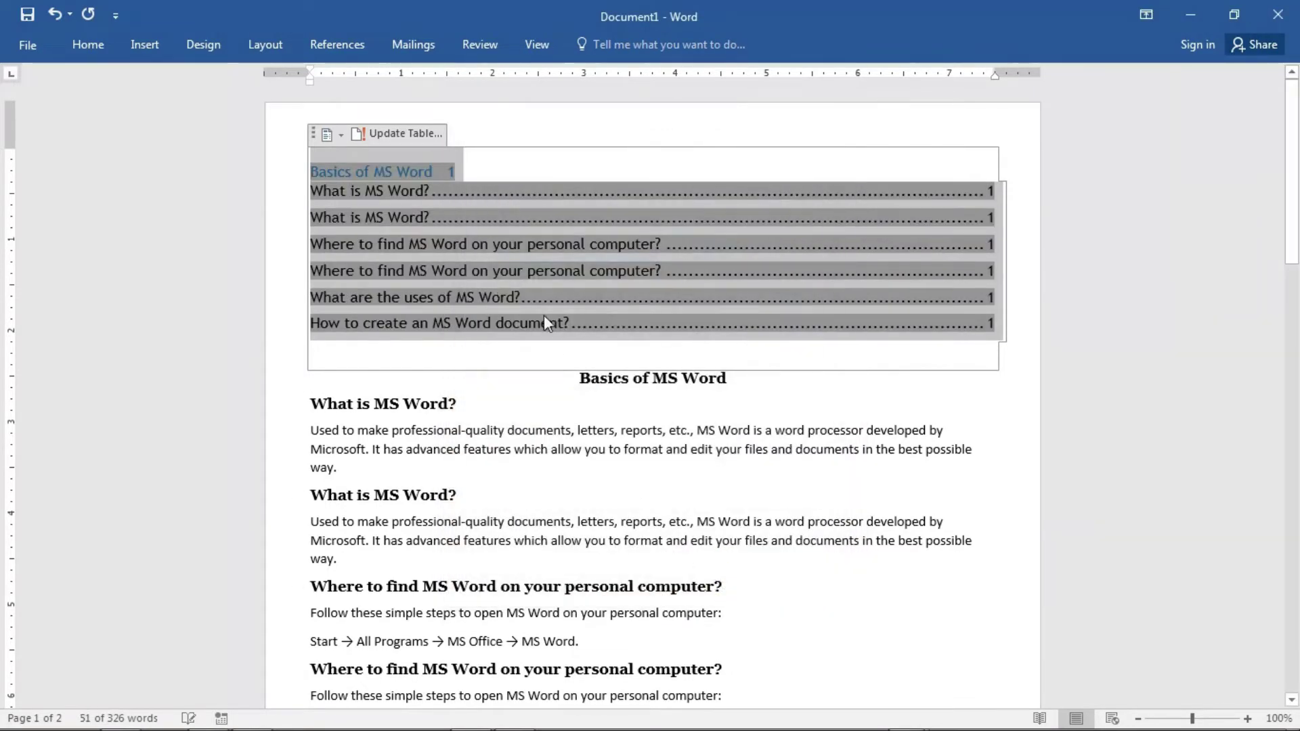
- Set the table of contents entries' paragraph spacing to 0 pt before with 1.5 lines line spacing
right_click(494, 247)
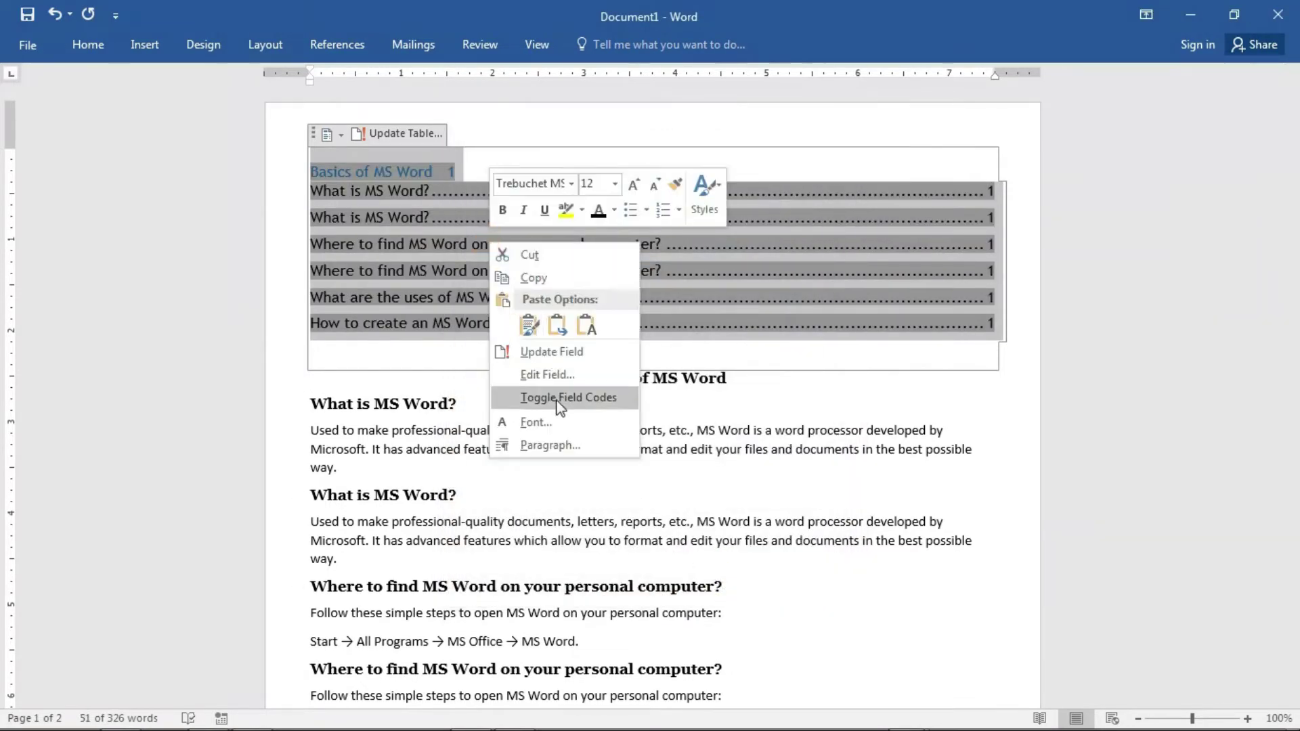
click(560, 447)
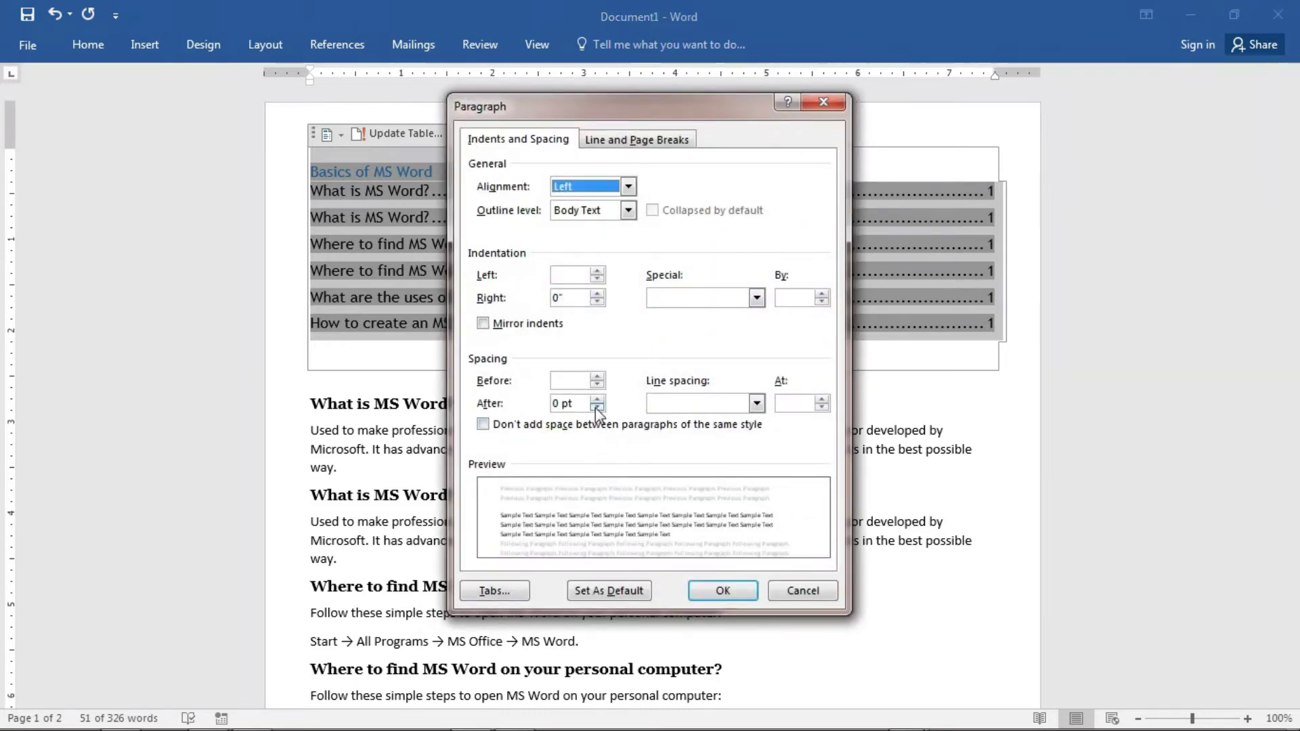
click(596, 384)
click(701, 404)
click(682, 427)
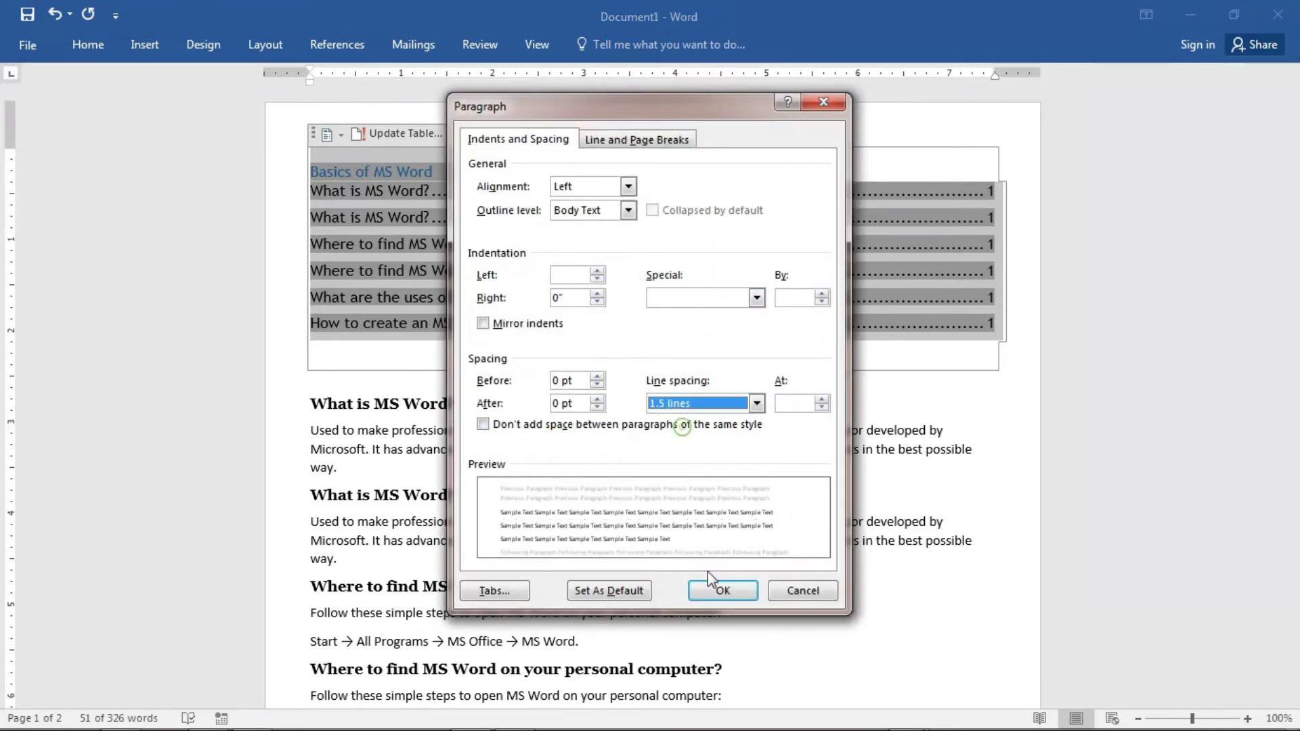
click(722, 590)
- Delete the "Basics of MS Word" entry from the table of contents
click(493, 163)
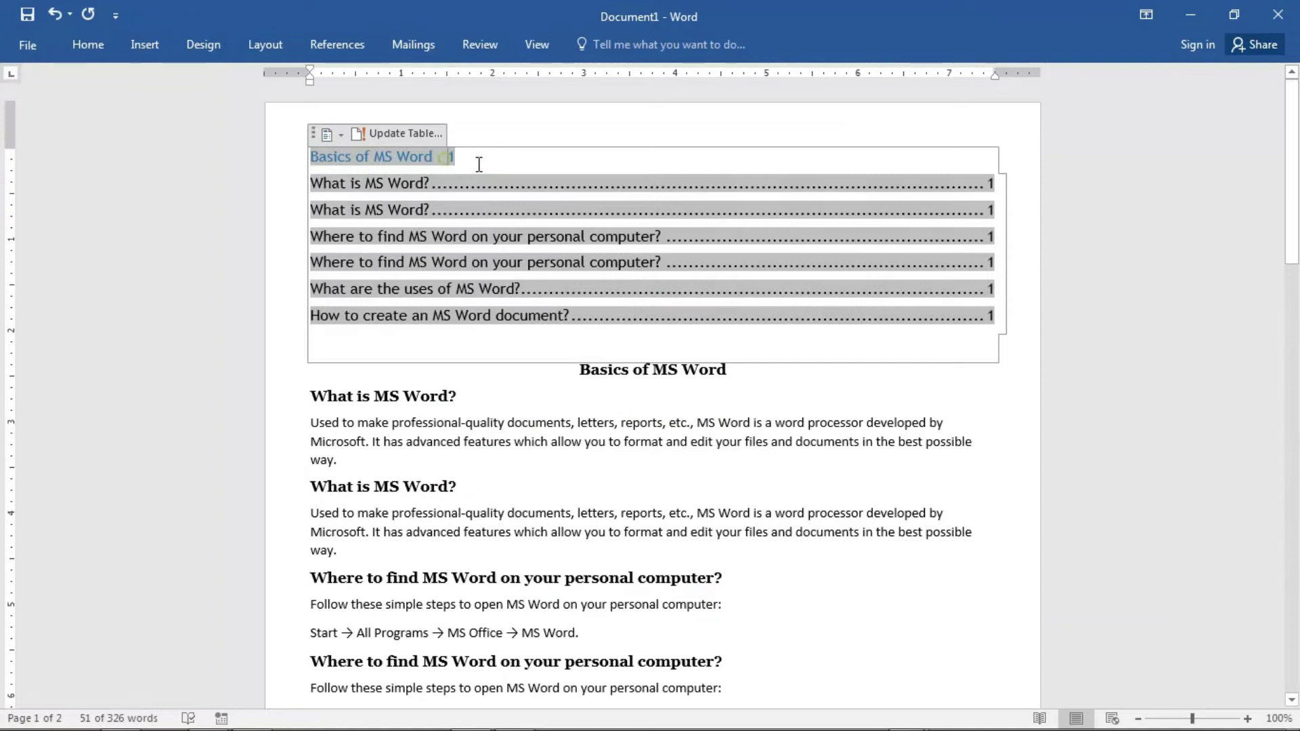
click(291, 161)
click(528, 166)
drag(485, 160, 312, 169)
key(Delete)
- Update the table of contents field with the page numbers only option
click(454, 210)
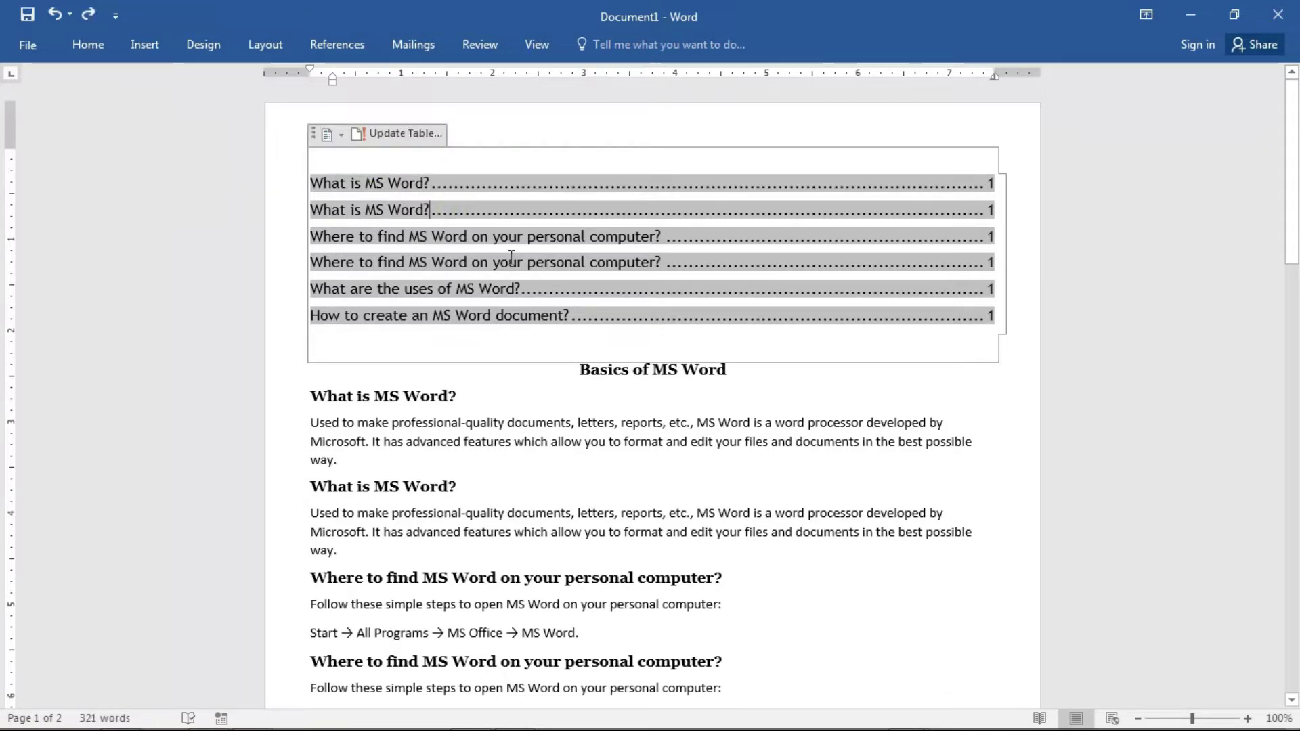
right_click(535, 245)
click(599, 352)
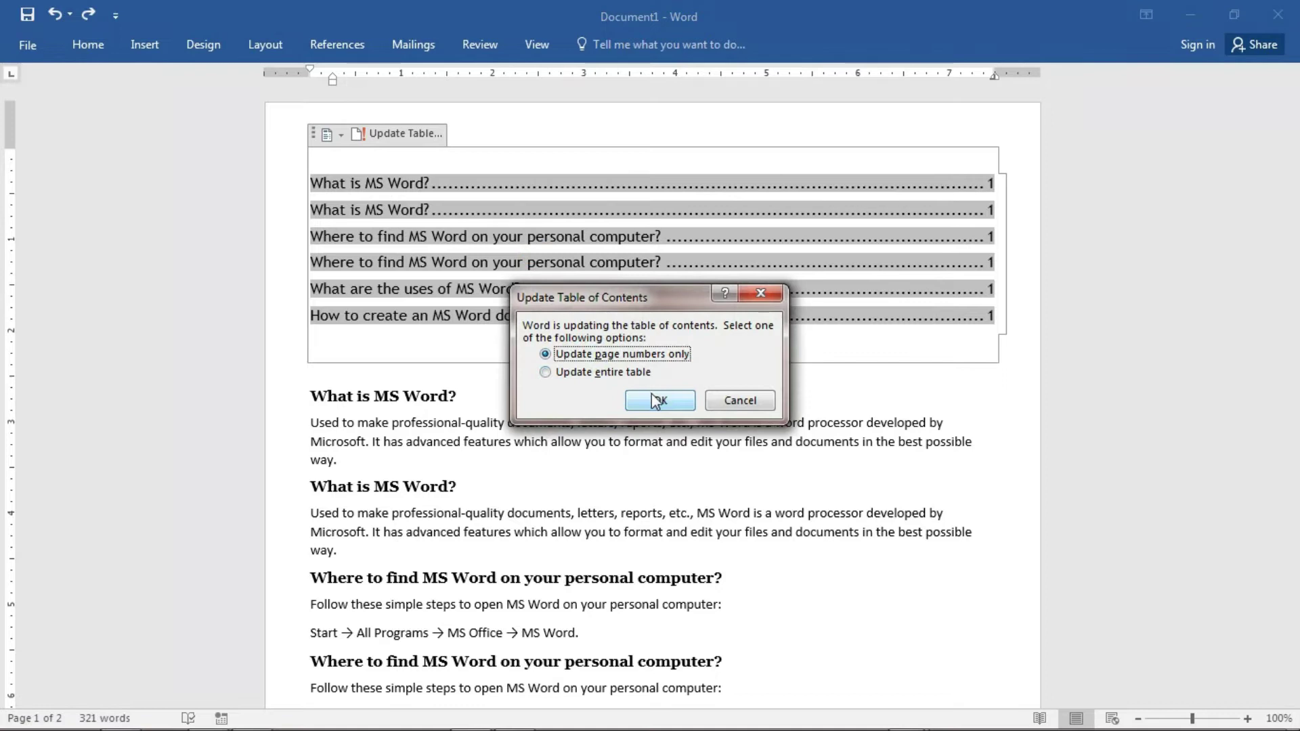
click(657, 401)
- Insert a page break before the "Basics of MS Word" title to separate the body text from the table of contents
click(584, 372)
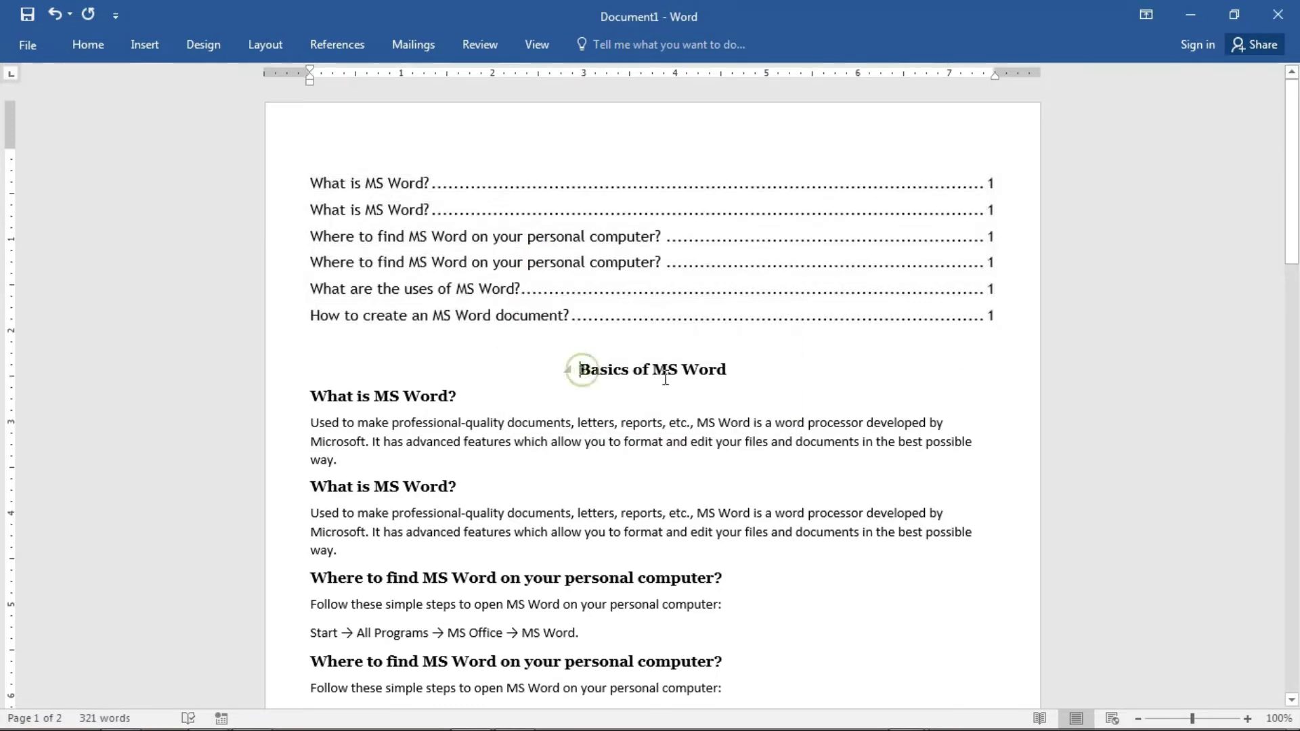
key(ctrl+Return)
scroll(660, 413, down, 5)
scroll(656, 450, up, 10)
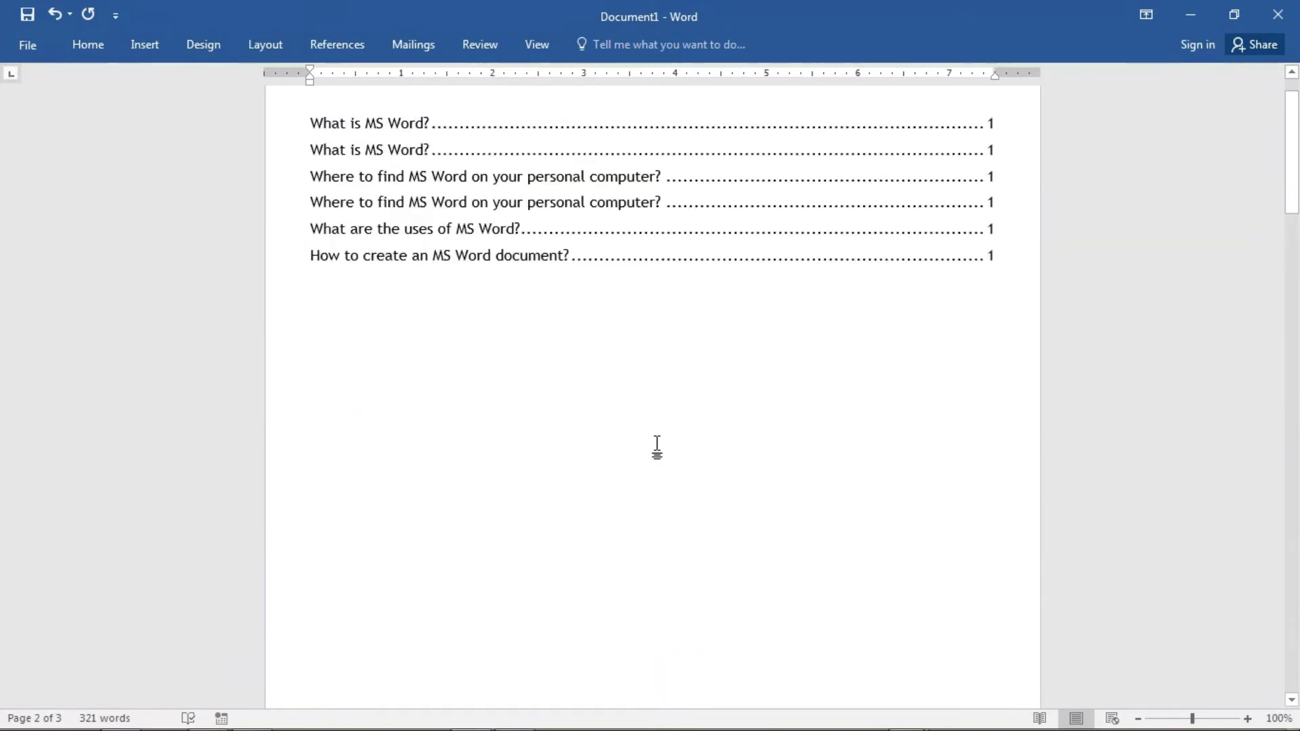
- Refresh only the page numbers in the table of contents to account for the new page break
click(561, 237)
right_click(561, 237)
click(618, 346)
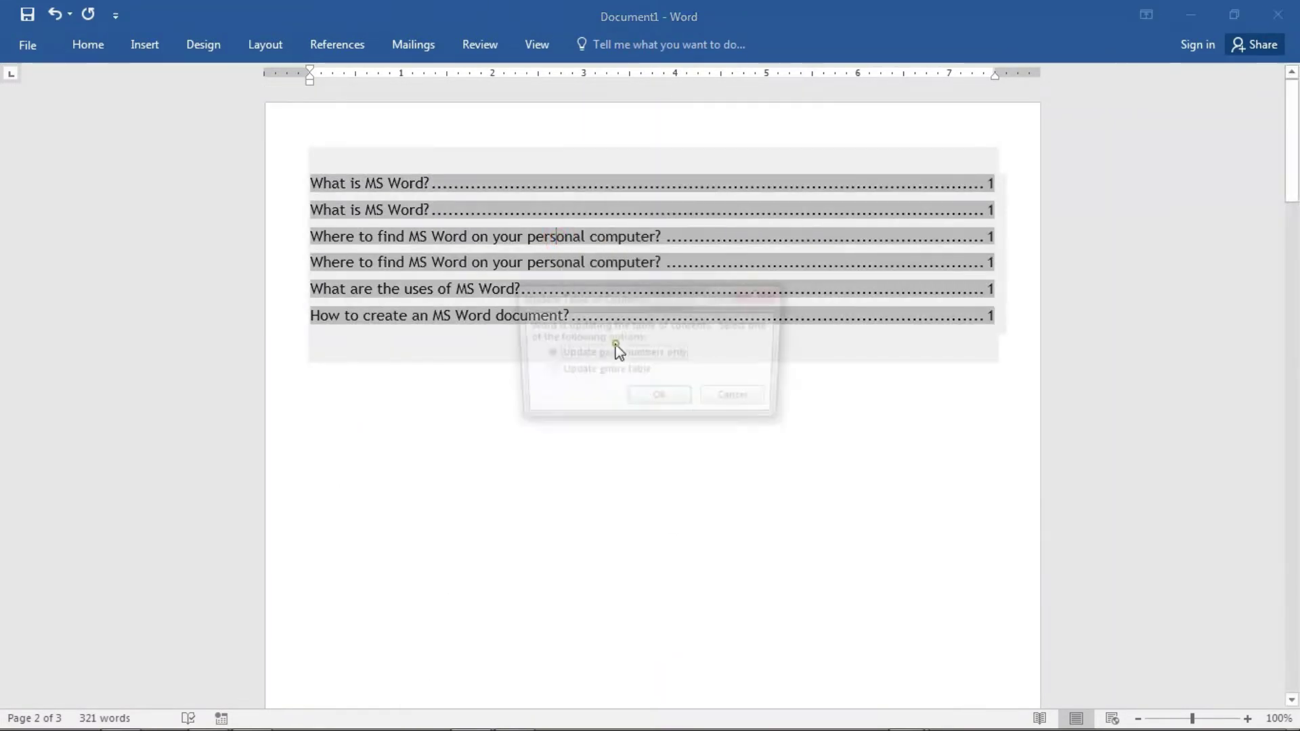
click(663, 403)
- Follow the table of contents links for "How to create an MS Word document?" and "What are the uses of MS Word?" and check the linked sections
ctrl+click(474, 325)
scroll(474, 318, up, 10)
scroll(506, 313, up, 3)
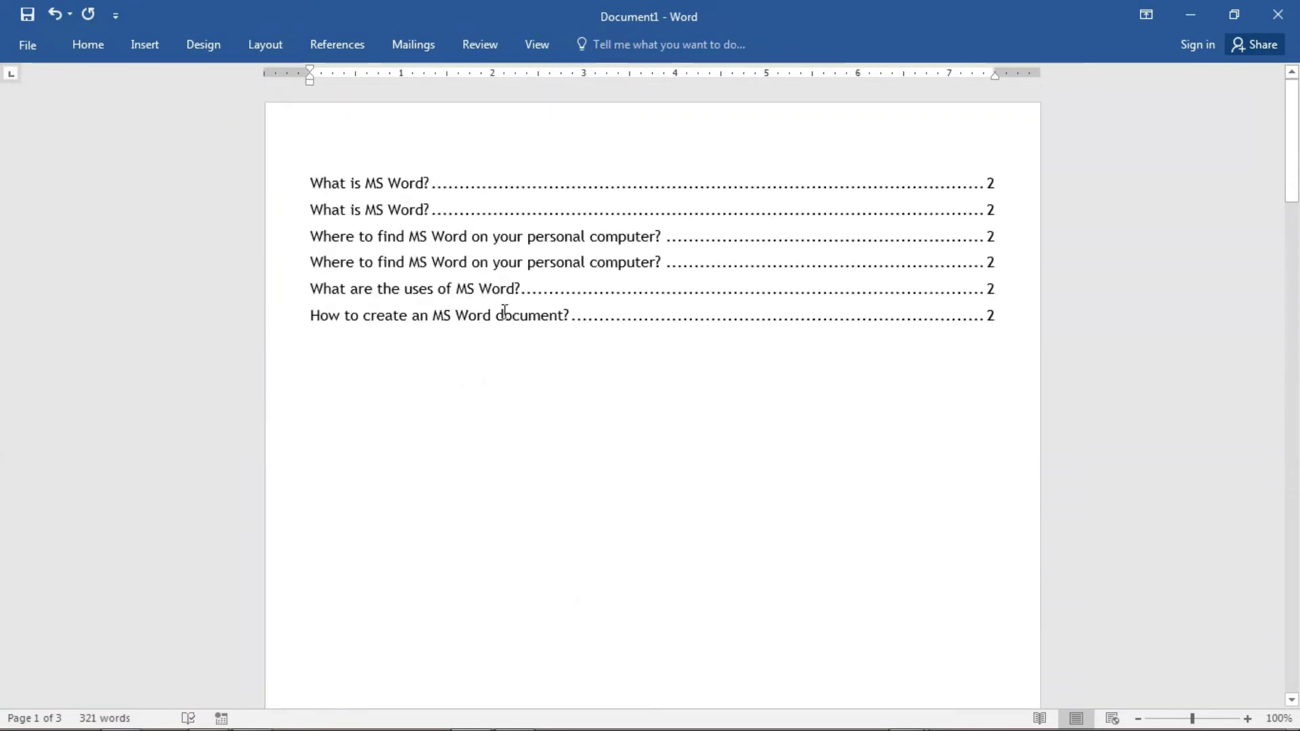
ctrl+click(474, 289)
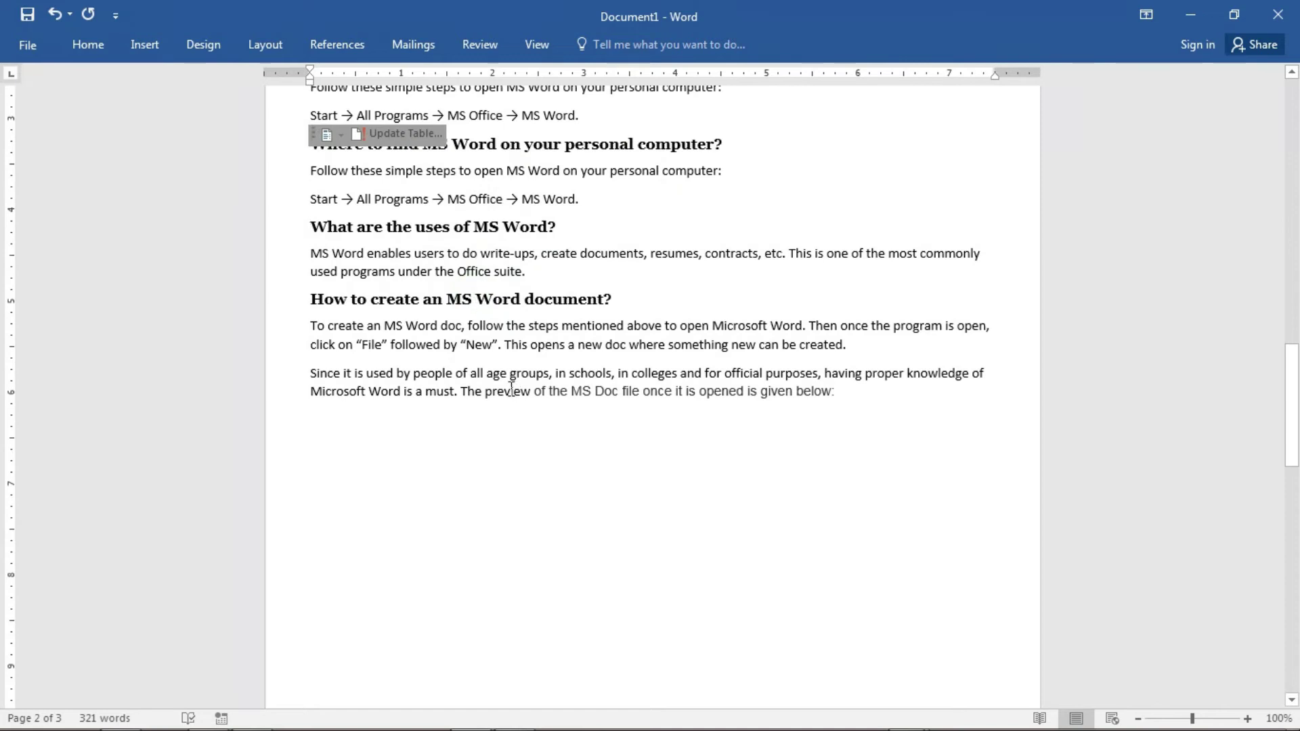
scroll(512, 389, up, 2)
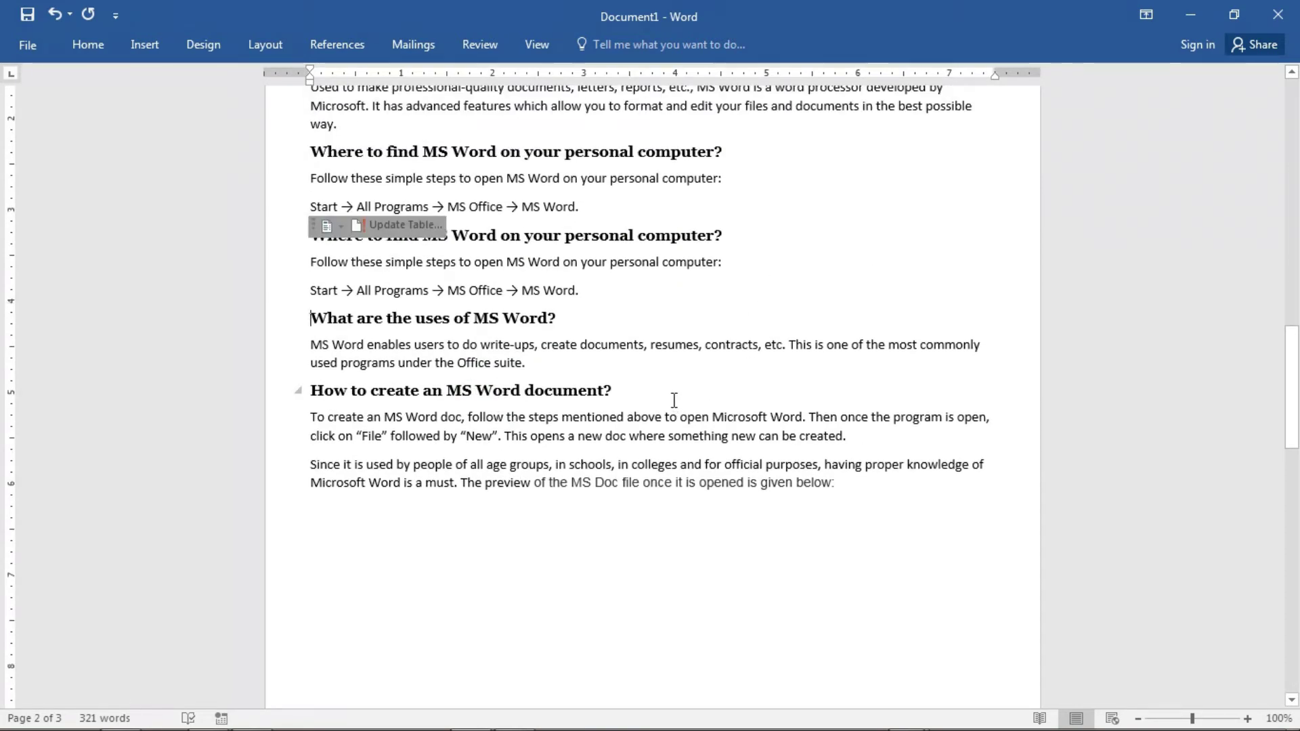
scroll(675, 401, up, 15)
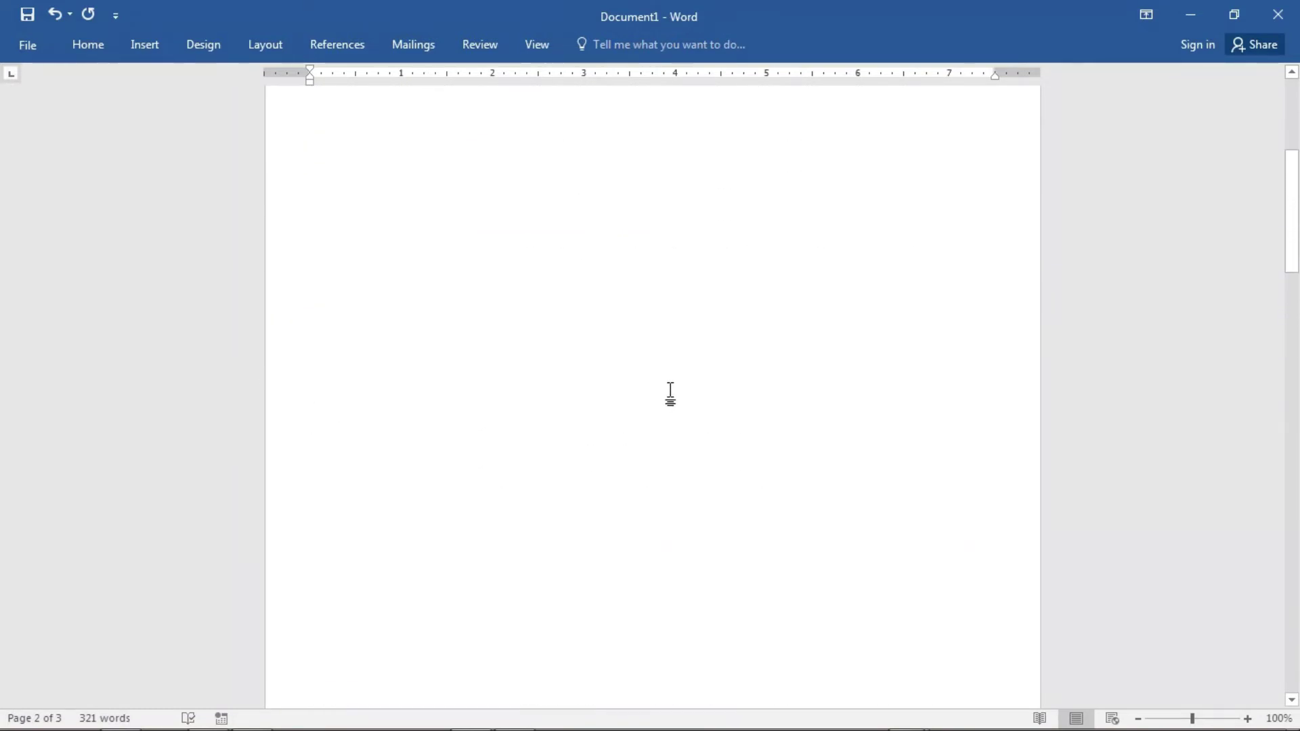
scroll(670, 393, up, 3)
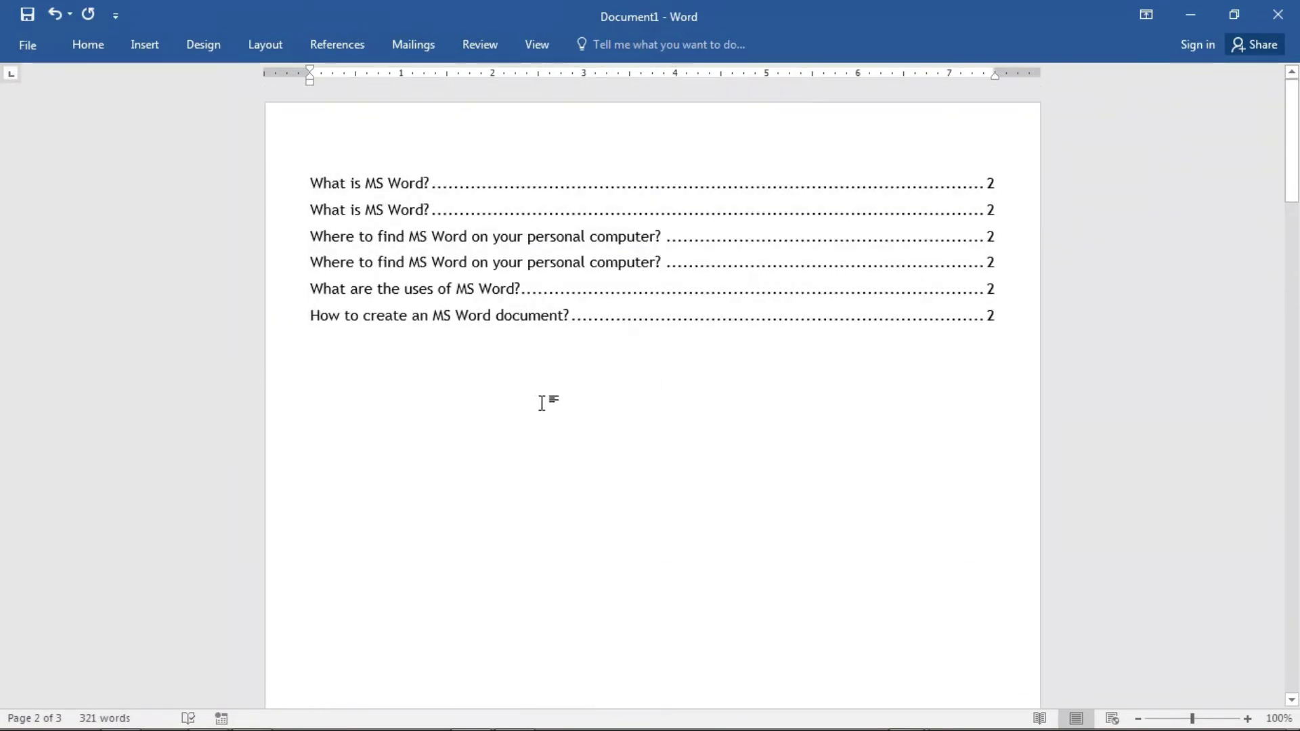
scroll(545, 406, down, 10)
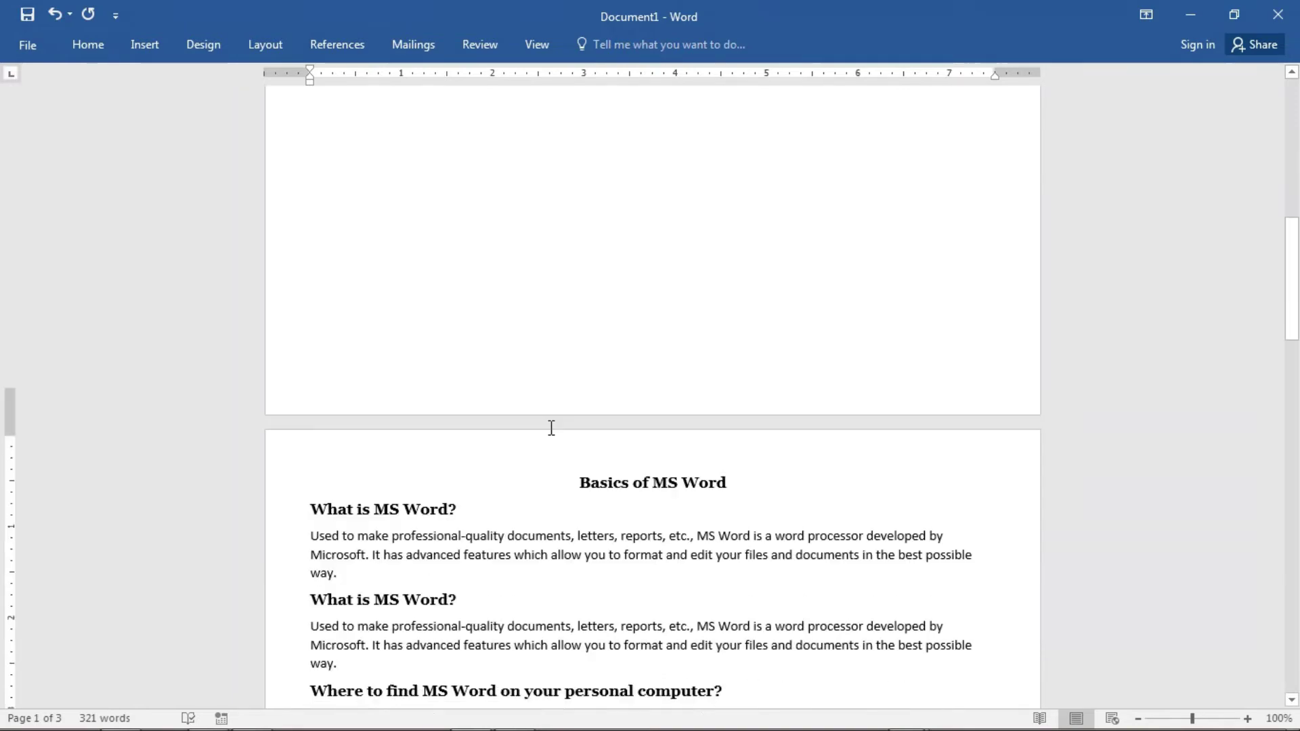
scroll(553, 428, down, 10)
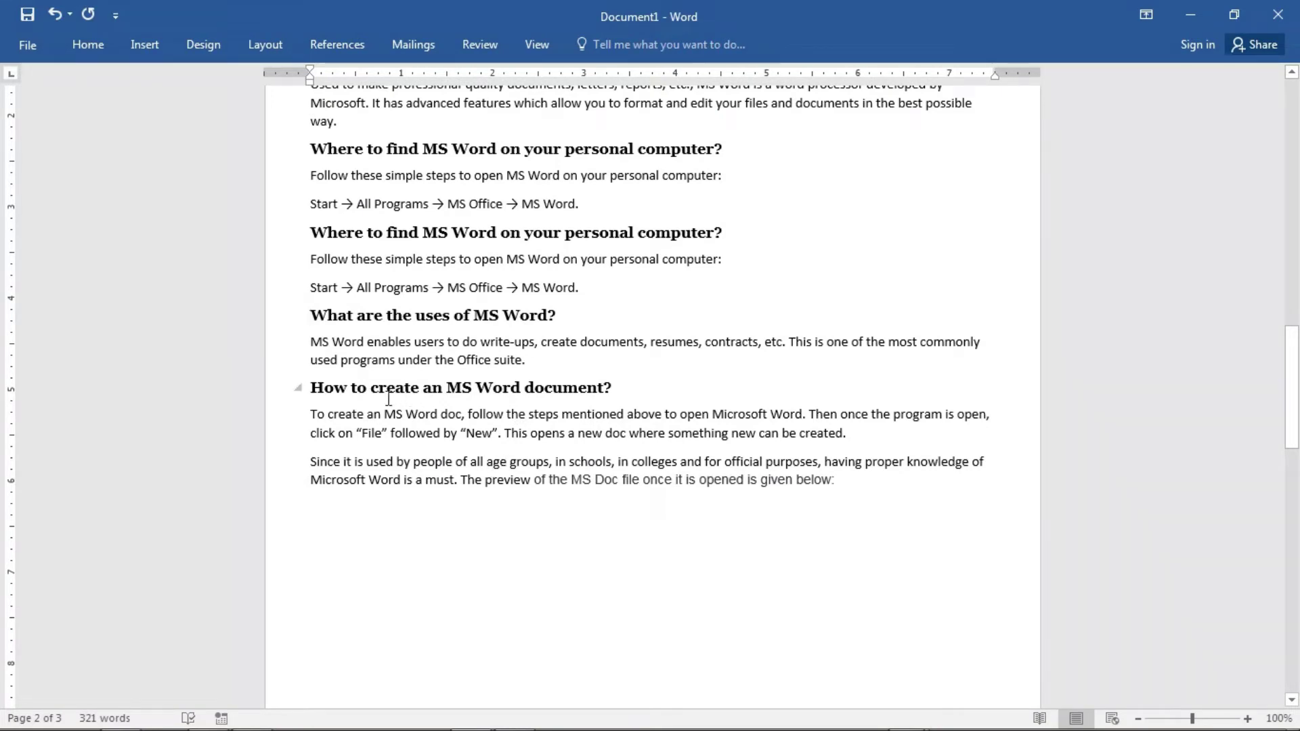
- Select the "How to create an MS Word document?" heading and check which style is applied to it
click(269, 390)
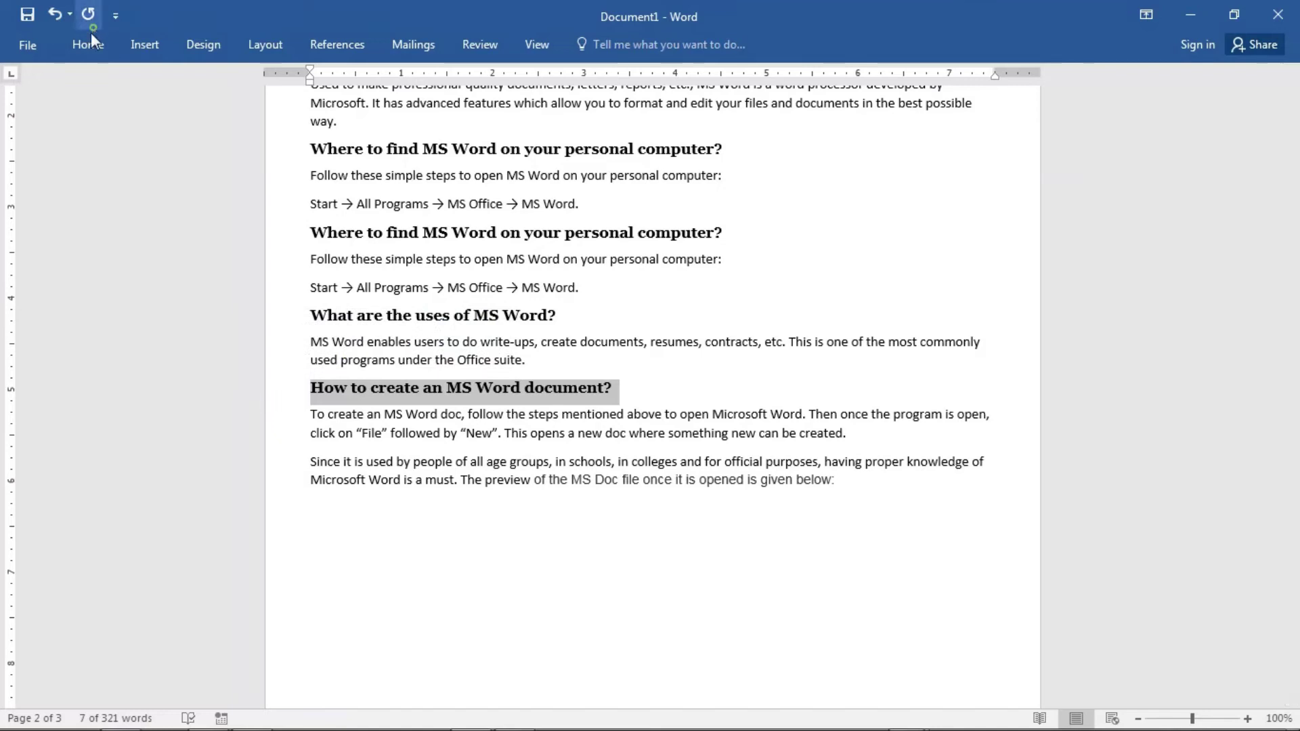
click(90, 41)
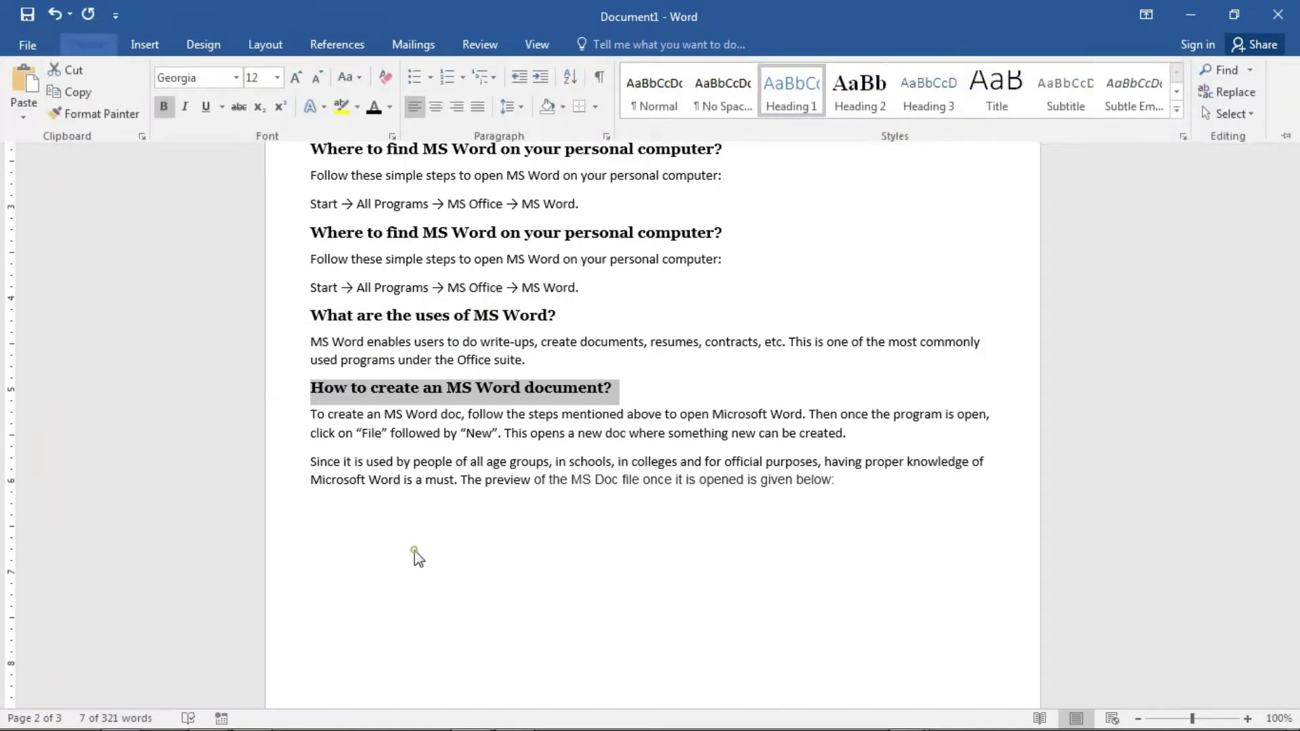
click(415, 551)
scroll(406, 544, down, 3)
scroll(612, 555, up, 5)
scroll(613, 556, up, 15)
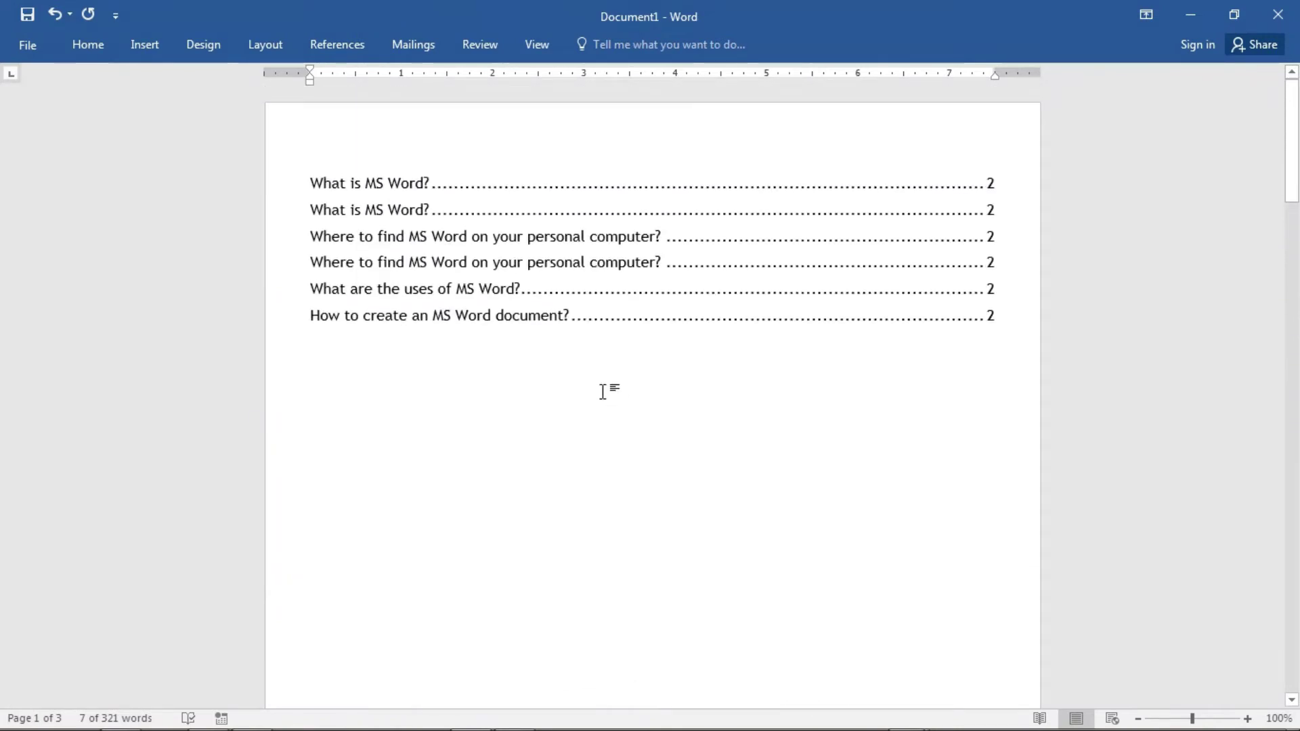
- Examine the TABLES page and the headings above its tables
click(582, 382)
scroll(584, 383, down, 20)
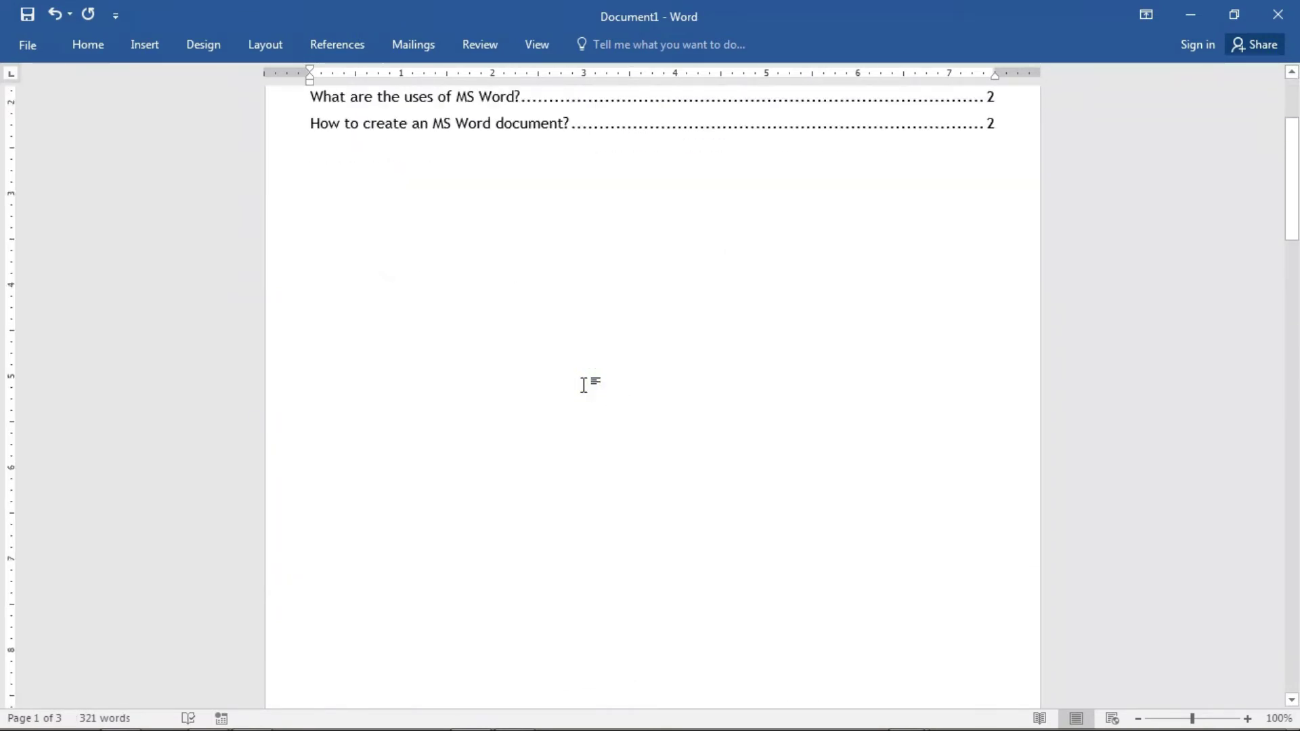
scroll(583, 417, up, 4)
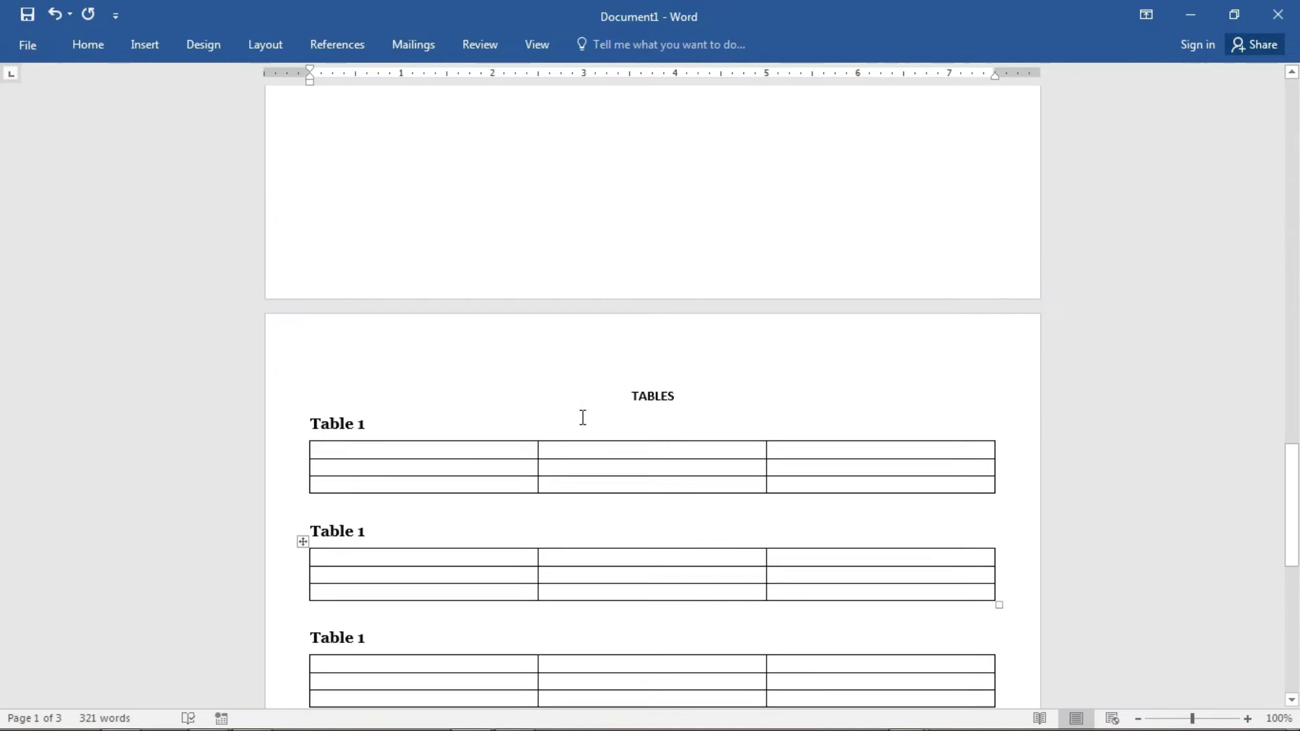
click(691, 437)
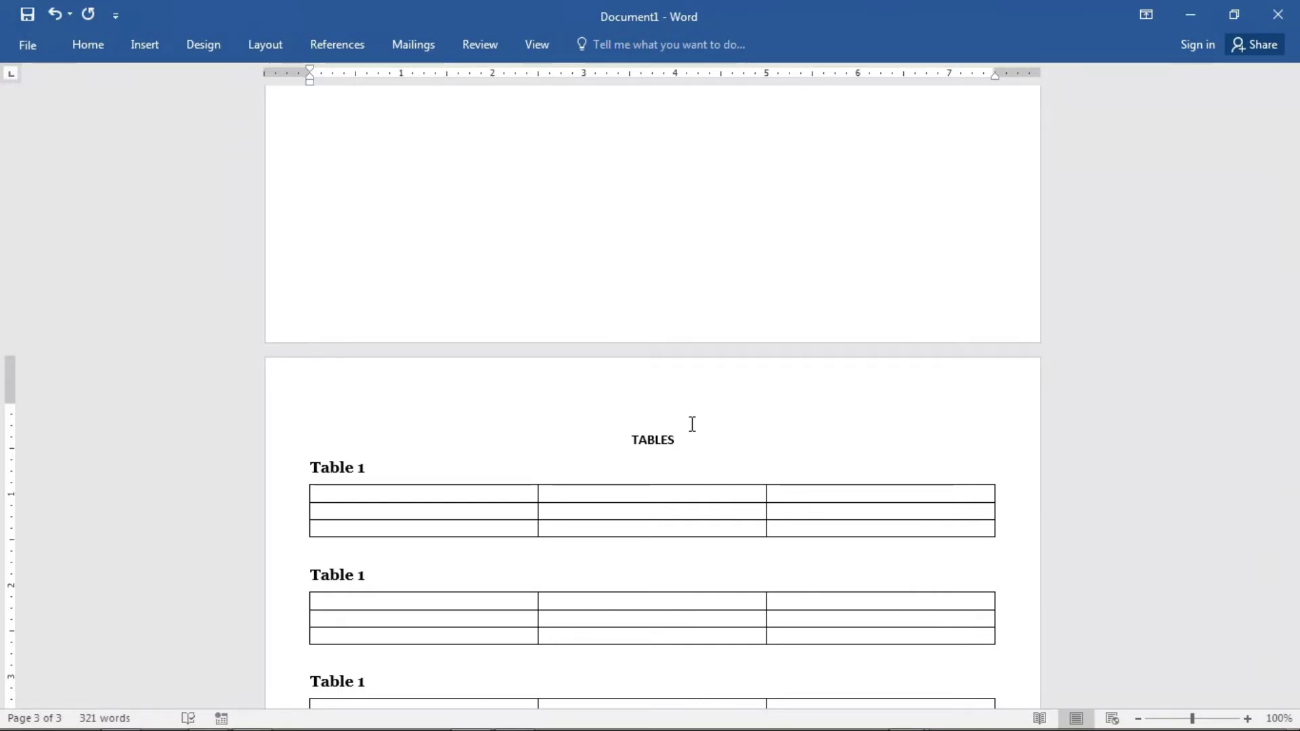
scroll(576, 461, down, 6)
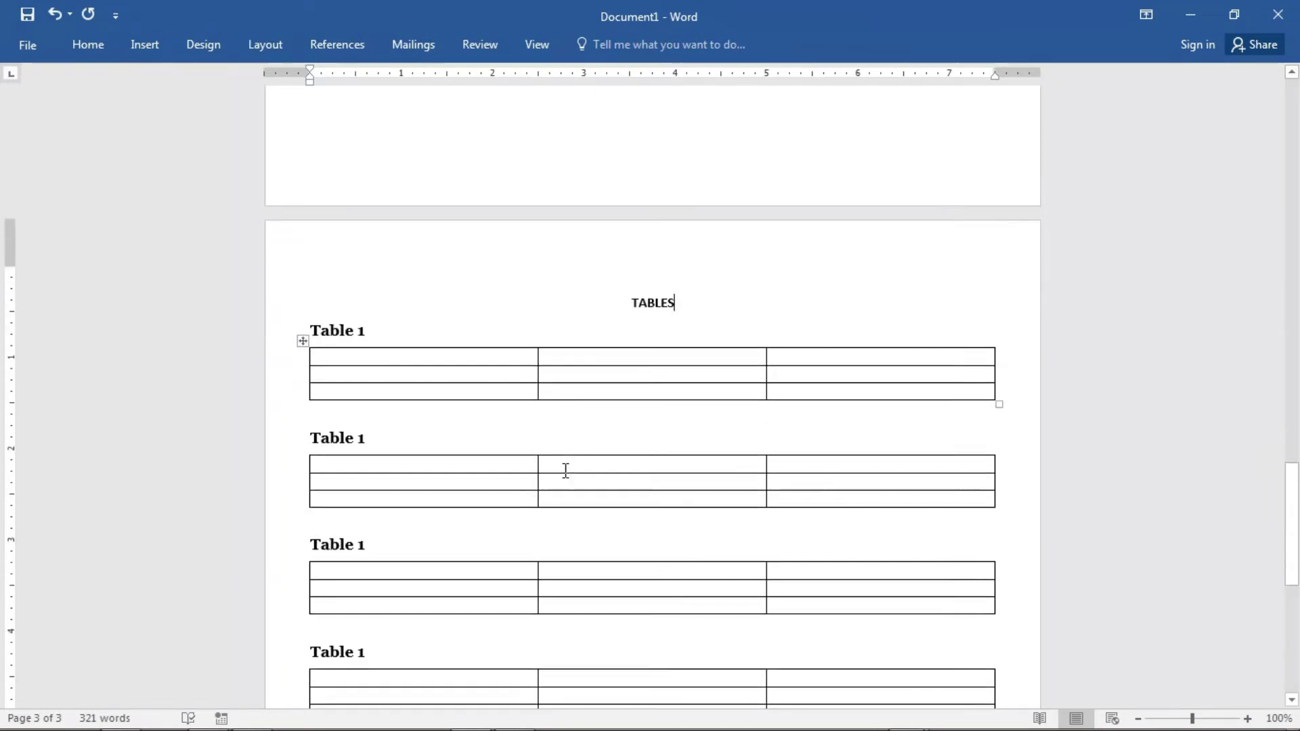
scroll(587, 475, up, 4)
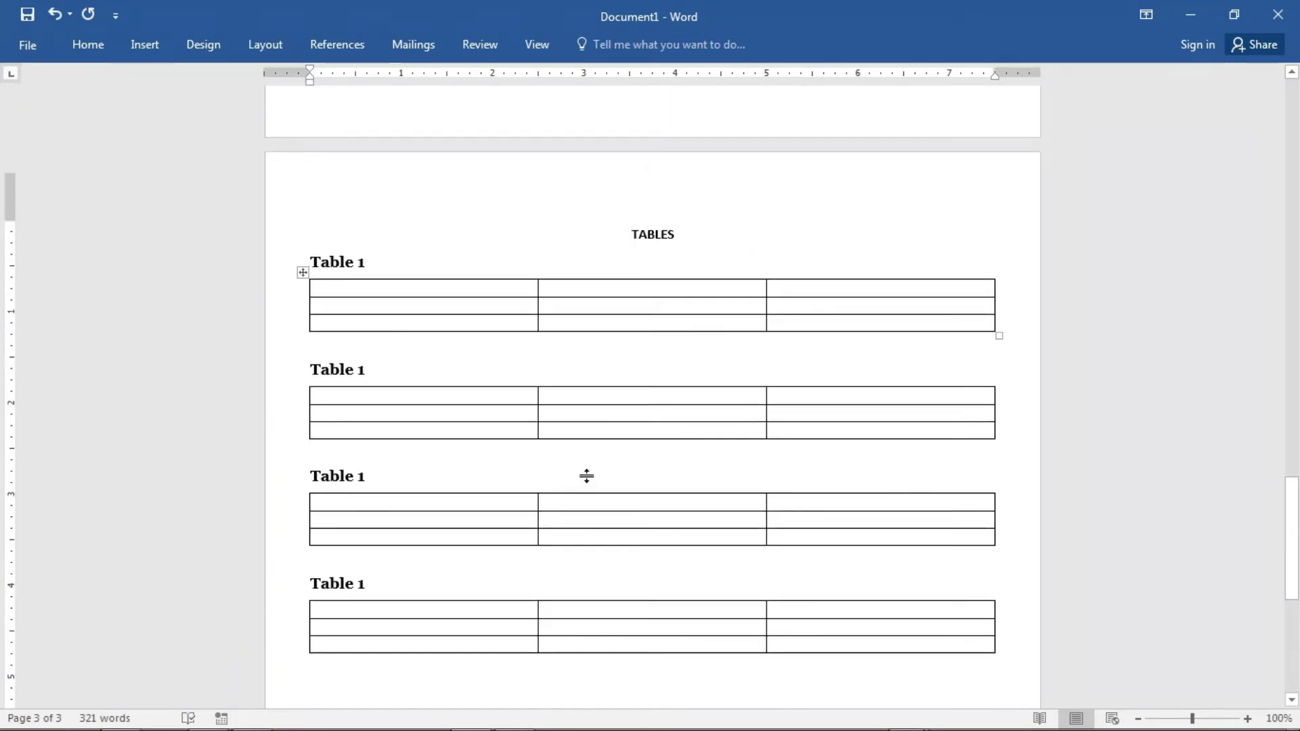
scroll(586, 475, up, 4)
scroll(586, 475, down, 4)
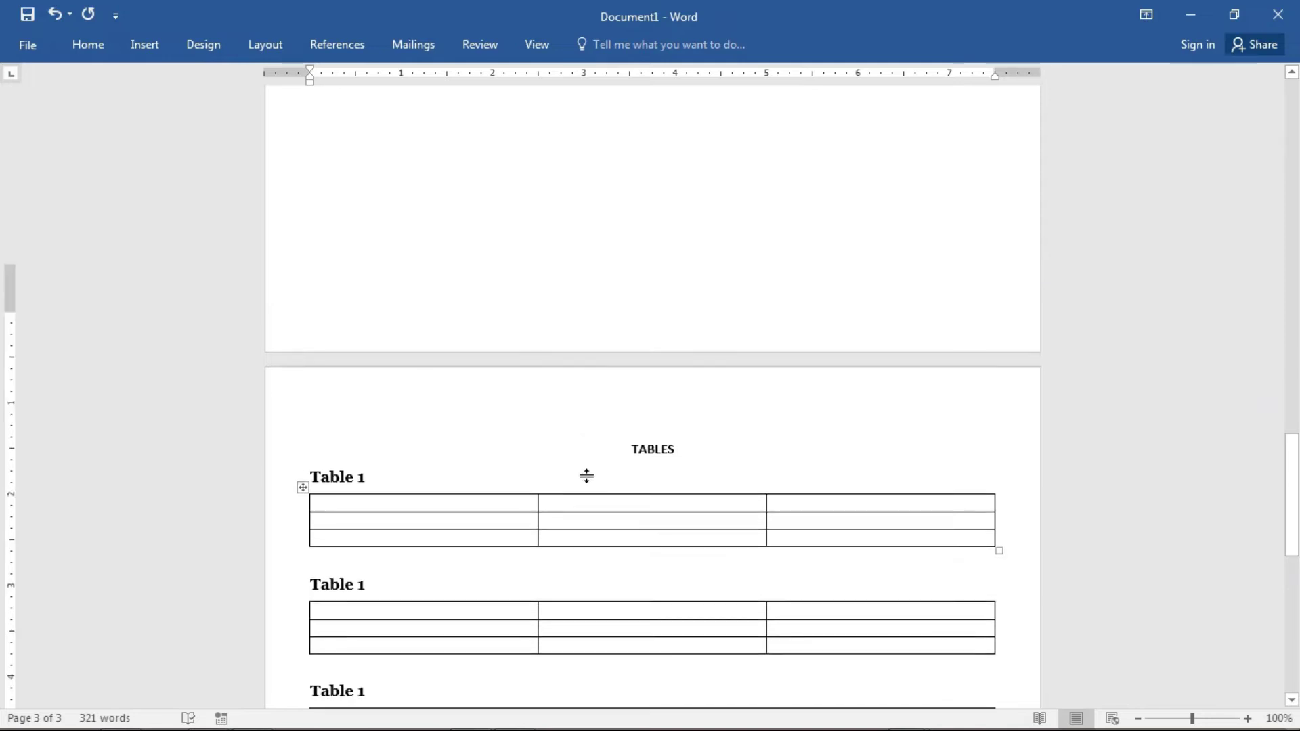
- Delete the manually typed number 1 from all four "Table 1" headings on the TABLES page, leaving only the word Table
click(369, 330)
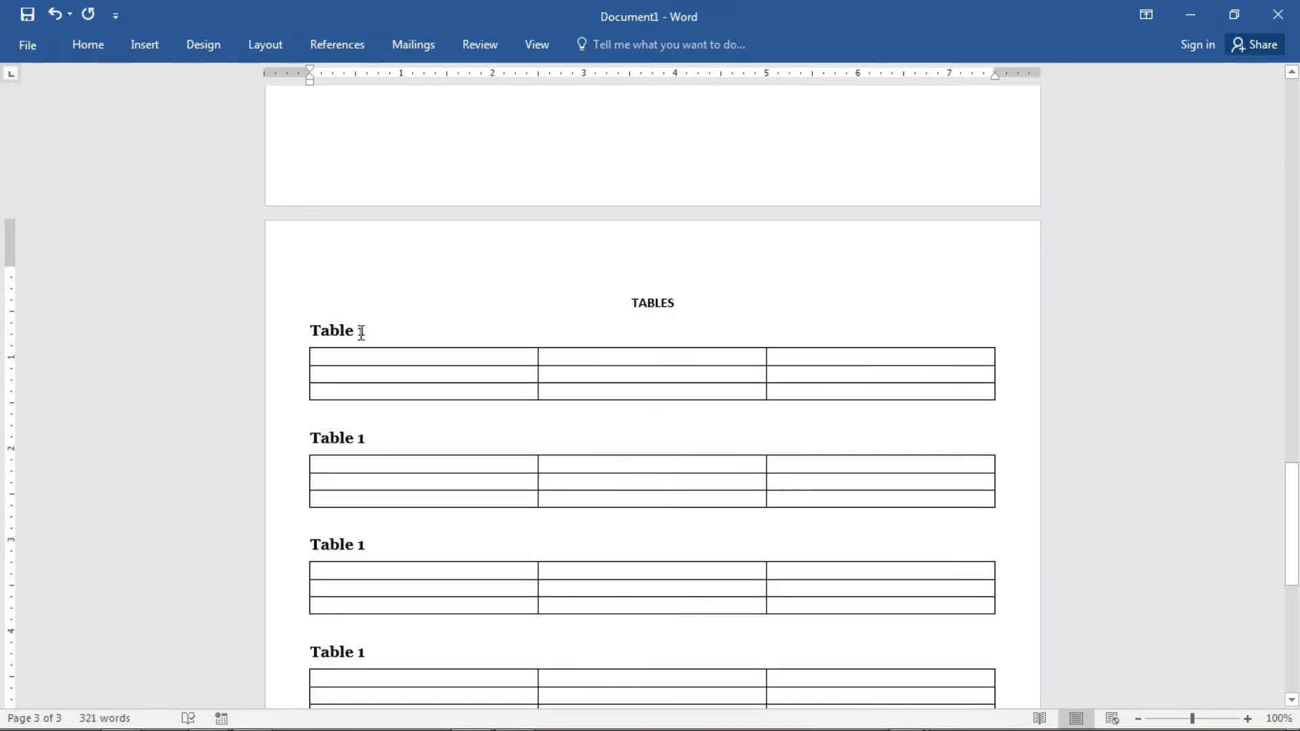
triple_click(366, 331)
click(418, 334)
key(BackSpace)
click(372, 442)
key(BackSpace)
click(377, 544)
key(BackSpace)
click(380, 655)
key(BackSpace)
scroll(387, 637, down, 3)
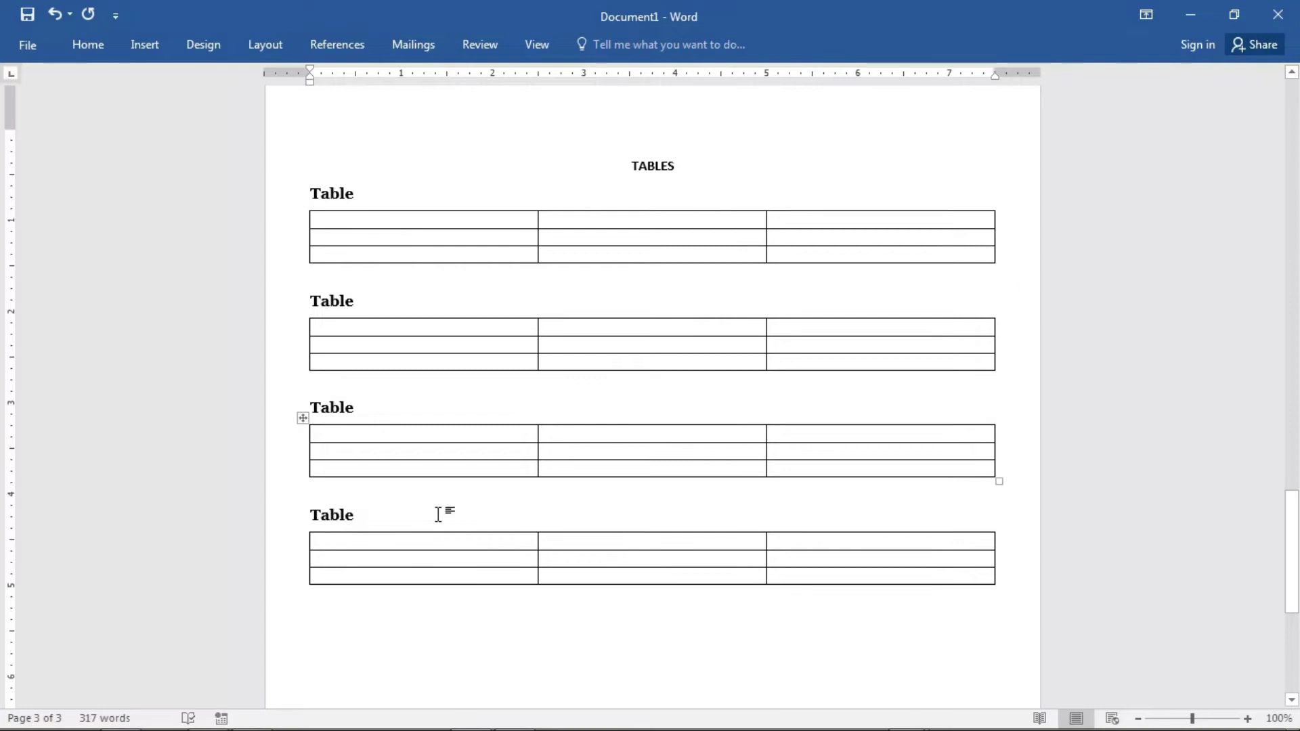
scroll(439, 515, up, 3)
- Insert an automatic caption number after the first Table heading, using the Table label with the label excluded from the caption
click(366, 378)
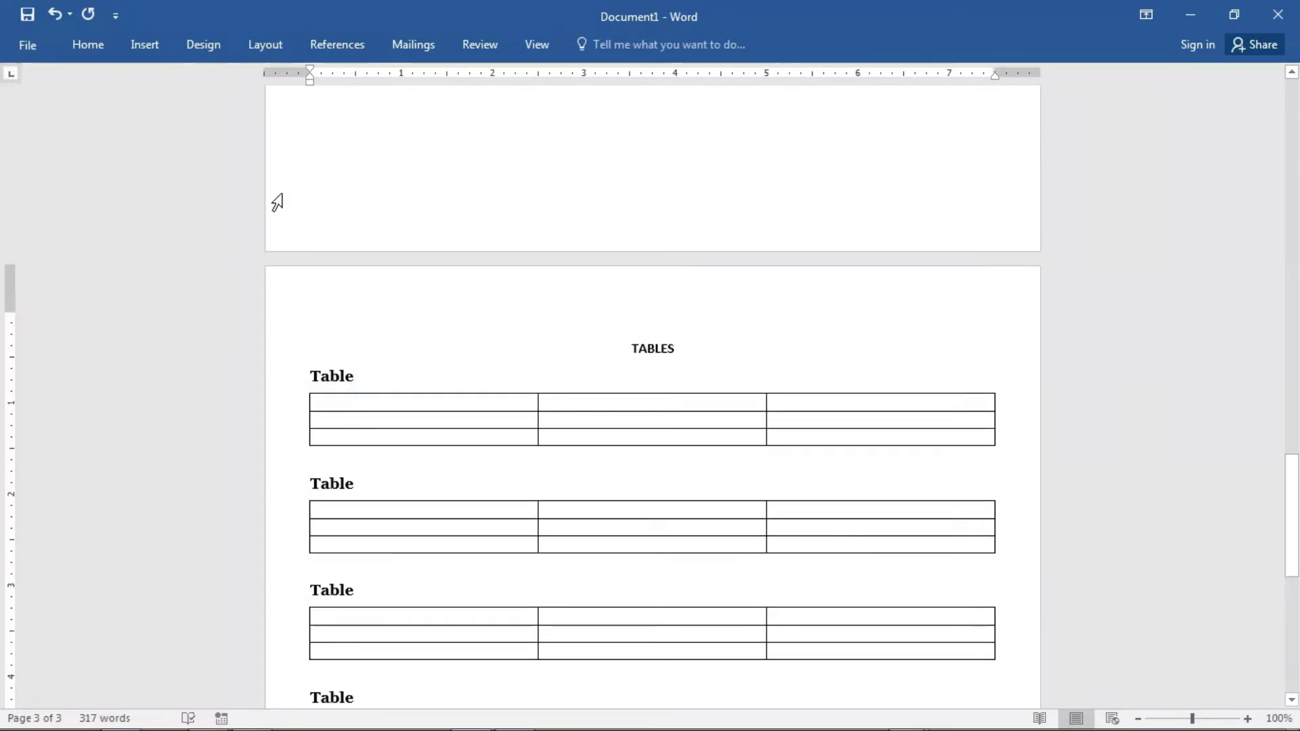
click(356, 47)
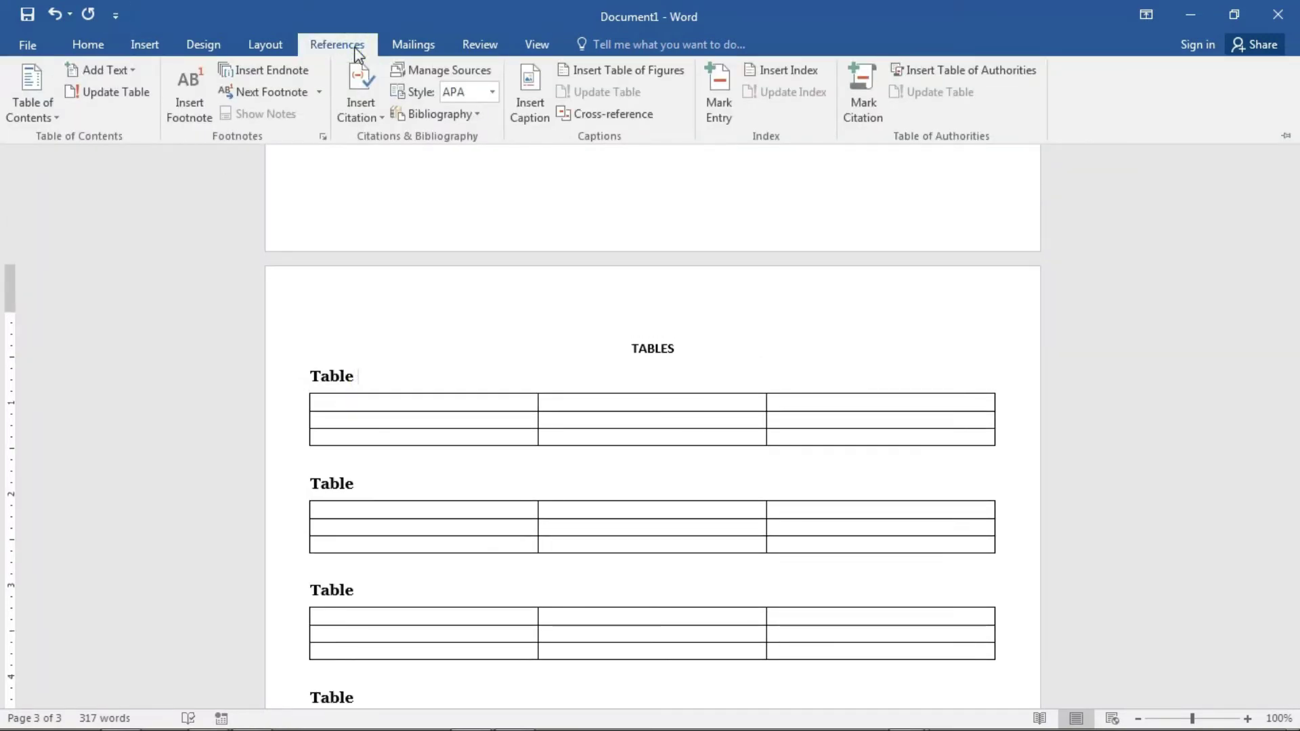
click(533, 99)
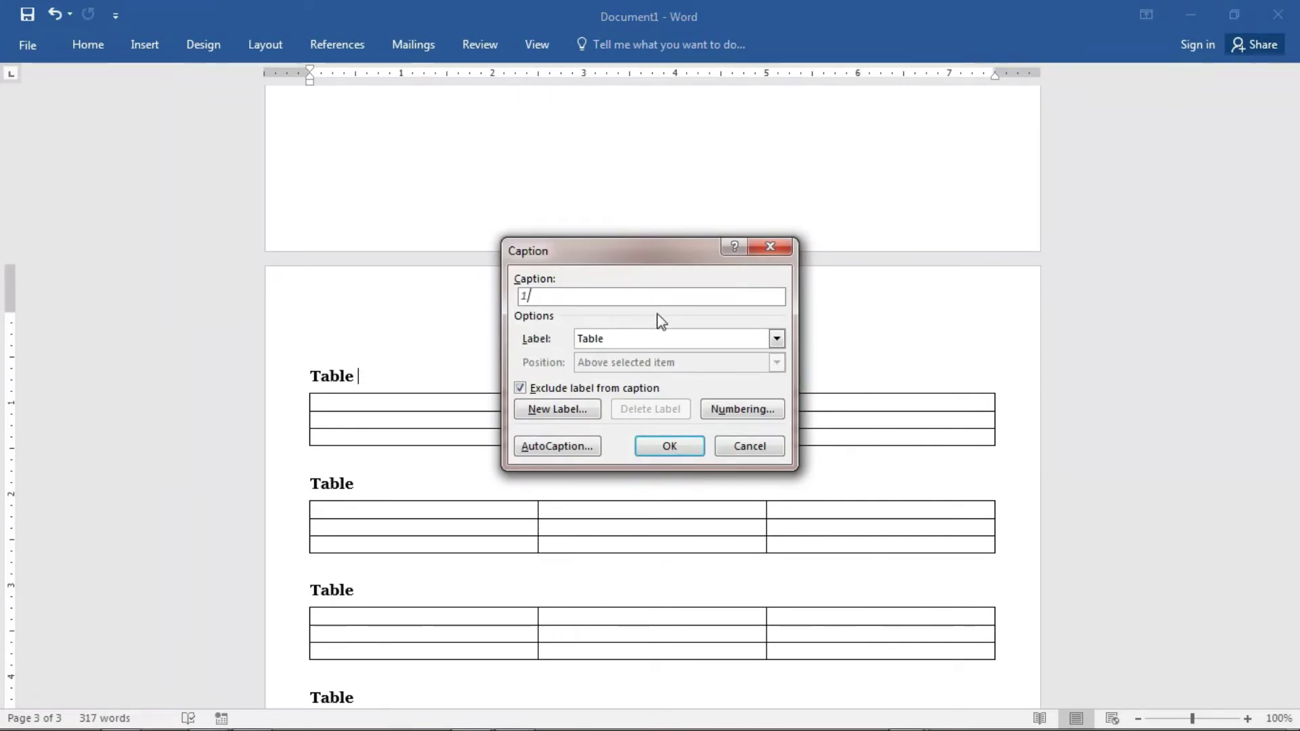
click(777, 339)
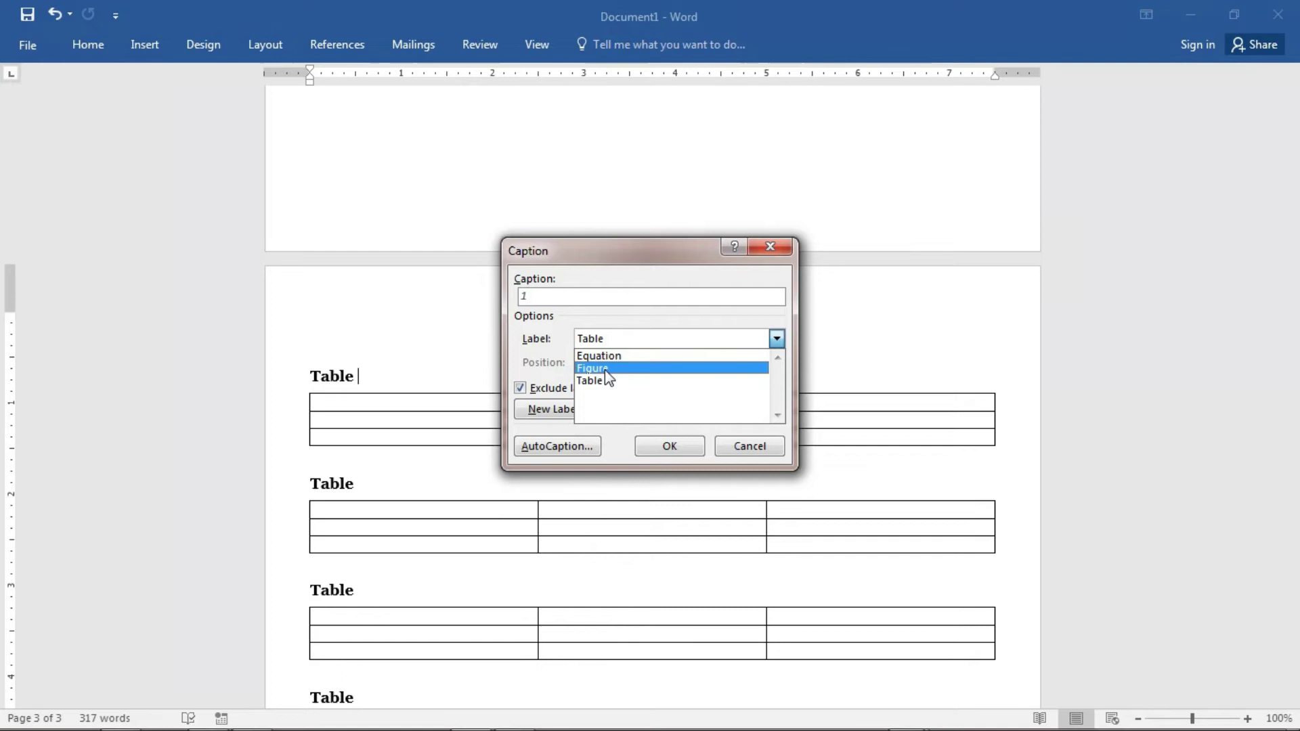
click(550, 353)
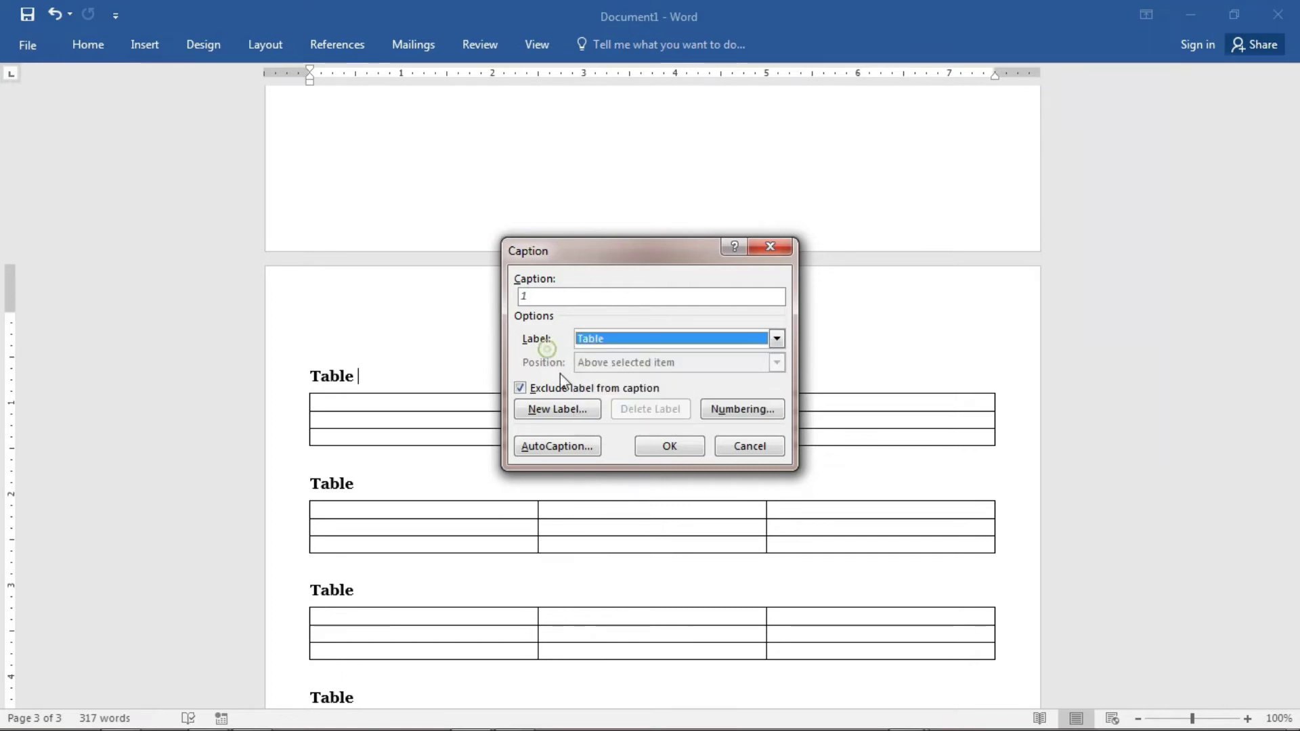
click(567, 414)
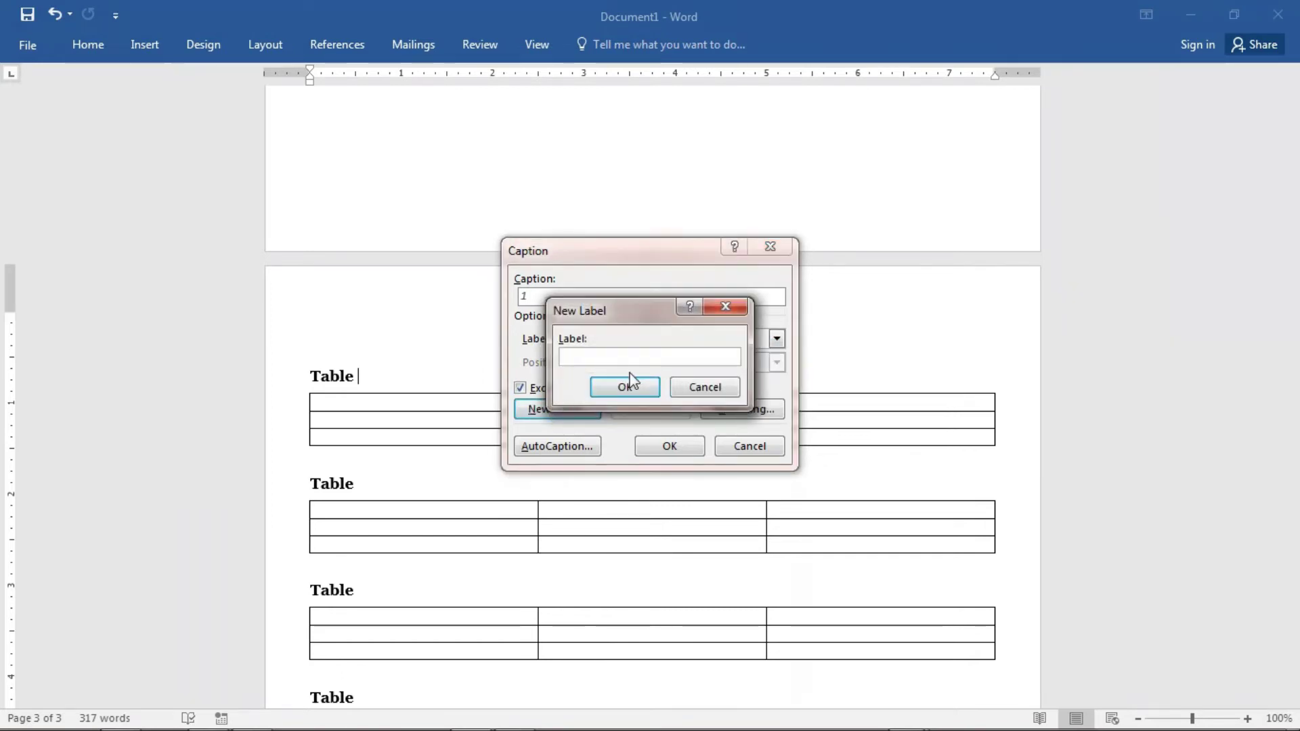
click(705, 387)
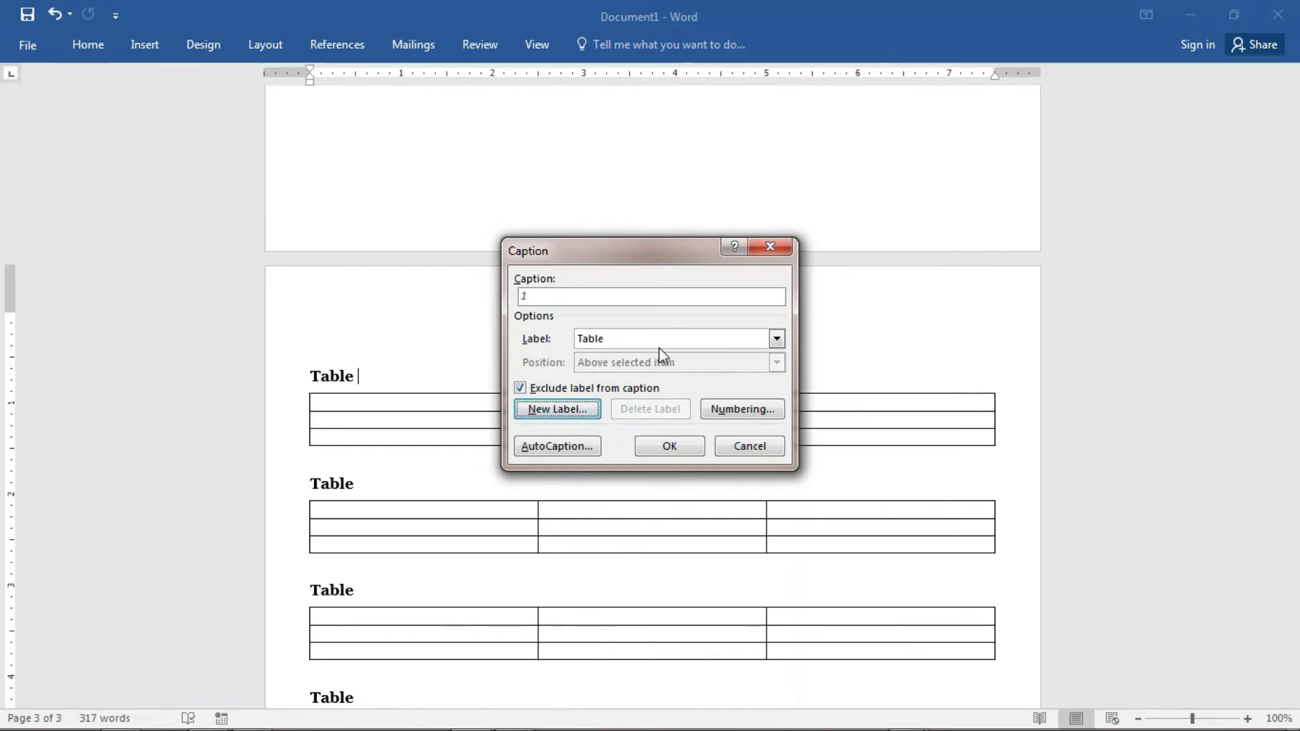
click(634, 390)
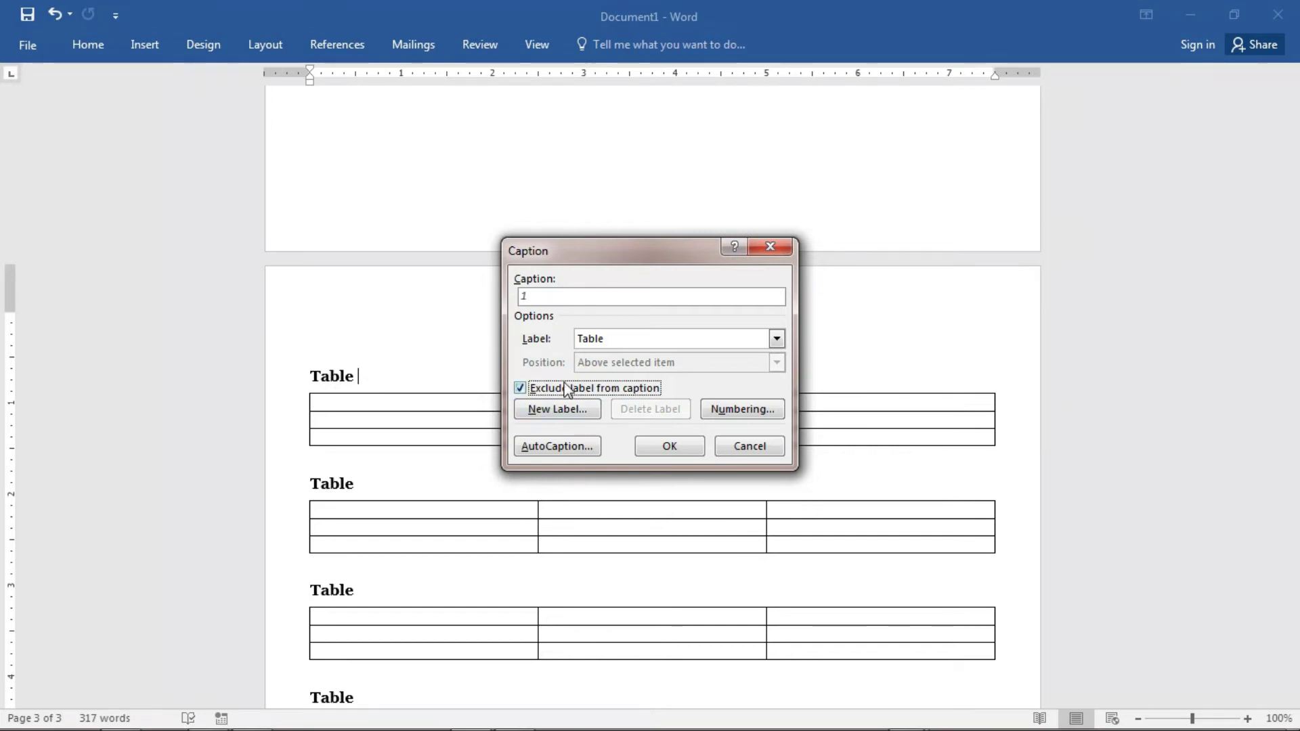
click(670, 447)
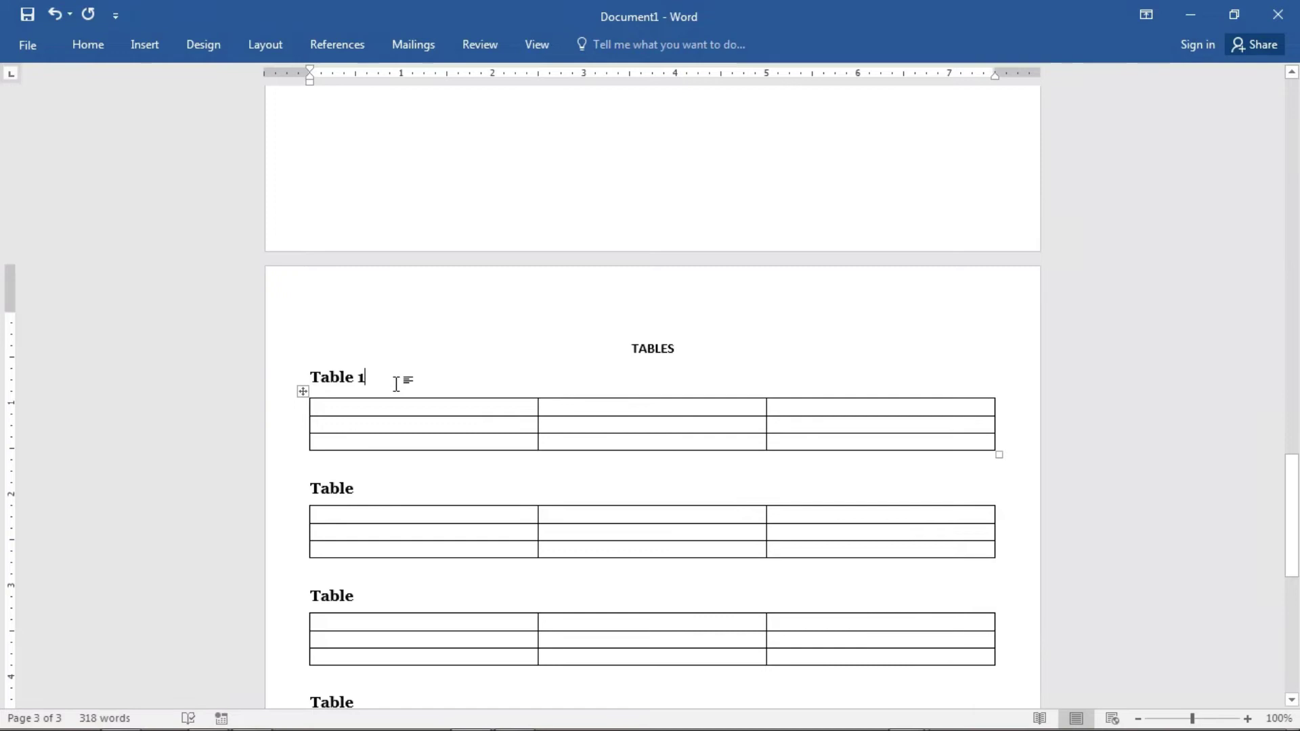
- Copy the first table's automatic caption number and paste it after the other three Table headings
click(365, 378)
double_click(387, 376)
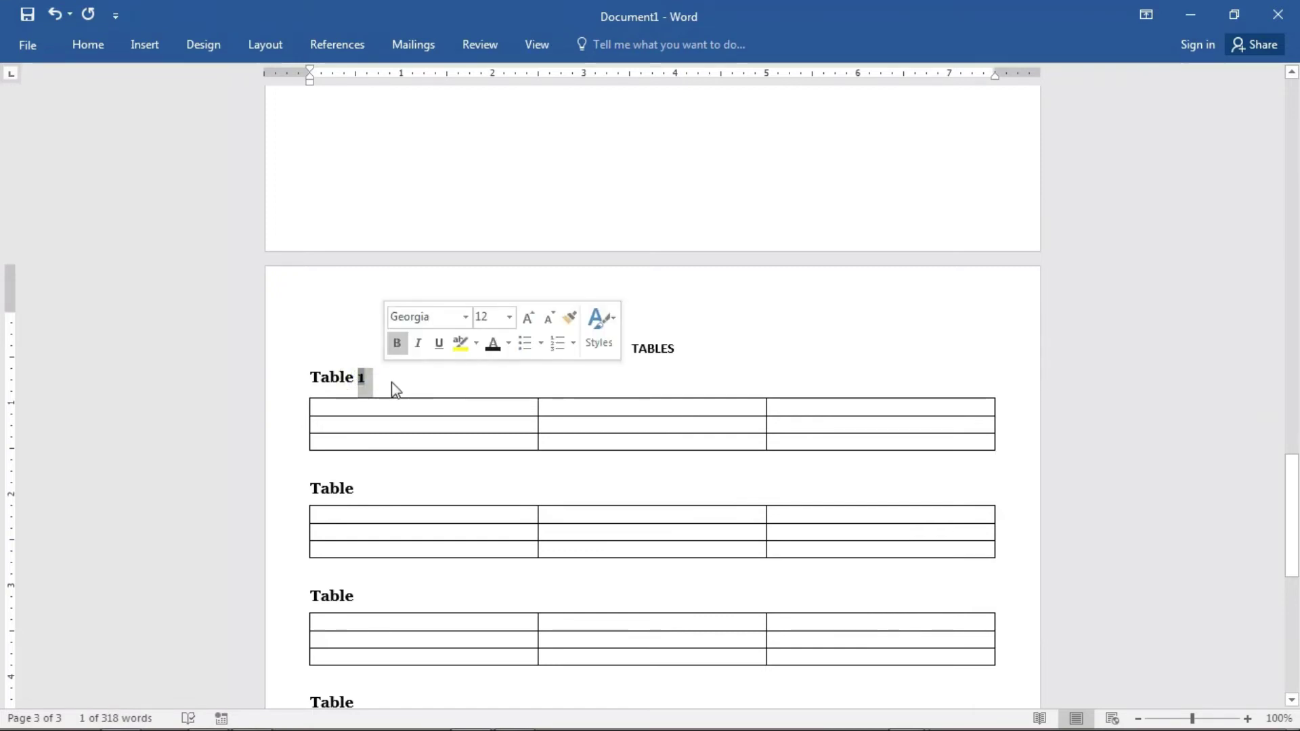
key(ctrl+c)
click(366, 490)
key(ctrl+v)
scroll(413, 478, down, 3)
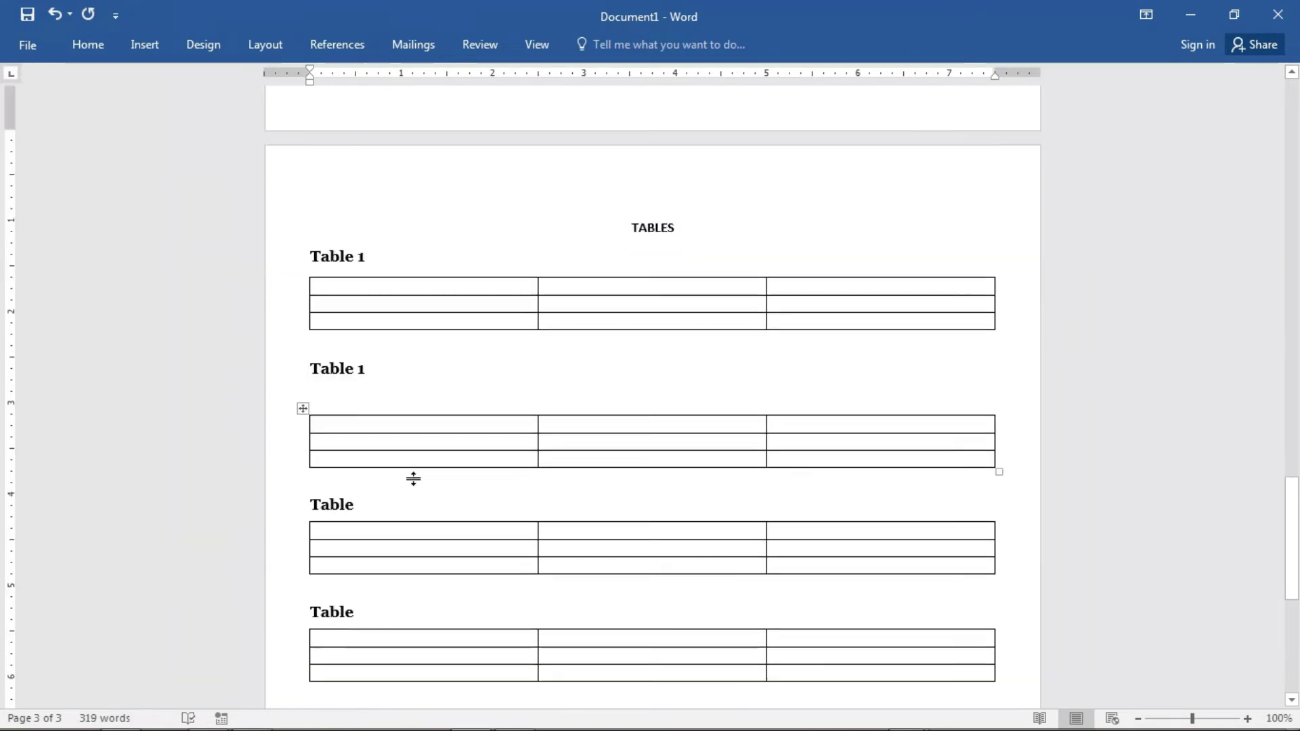
click(362, 442)
key(ctrl+v)
click(360, 581)
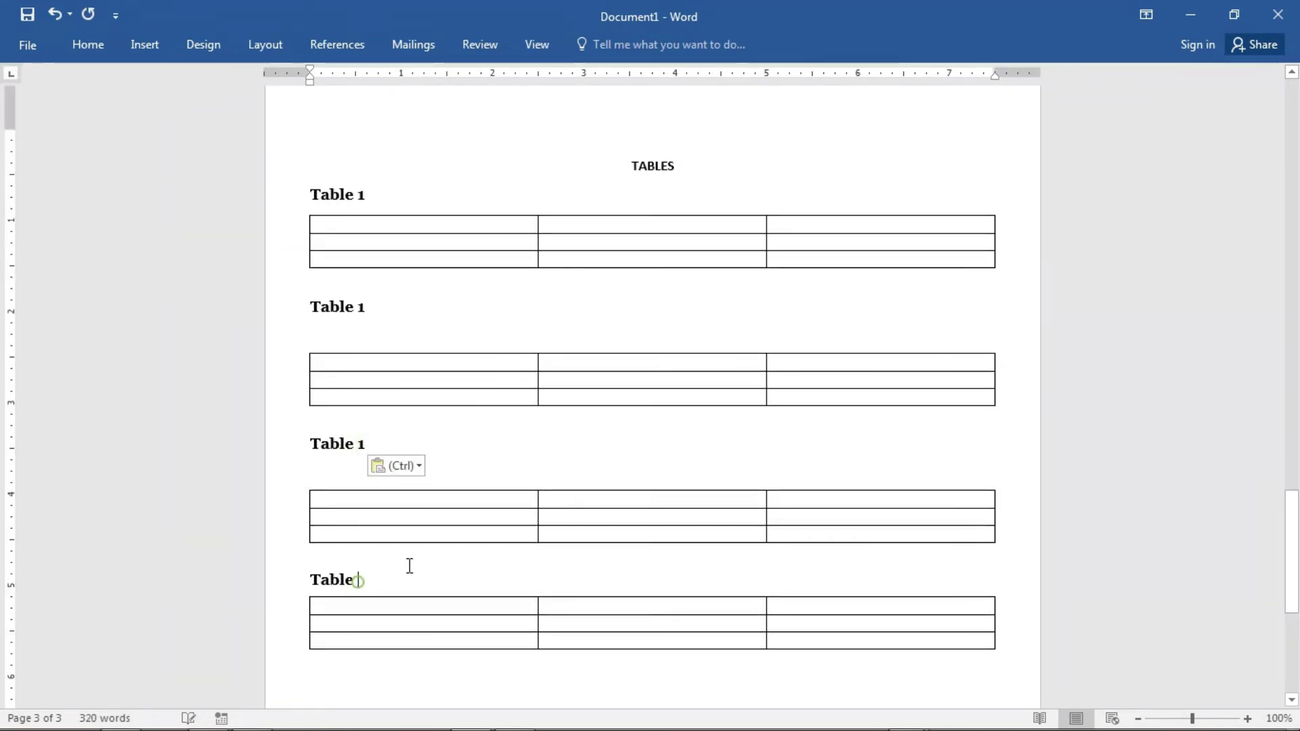
key(ctrl+v)
- Delete the empty lines between the headings and the grids of the fourth, third and second tables
scroll(413, 556, down, 1)
scroll(412, 555, down, 3)
key(Delete)
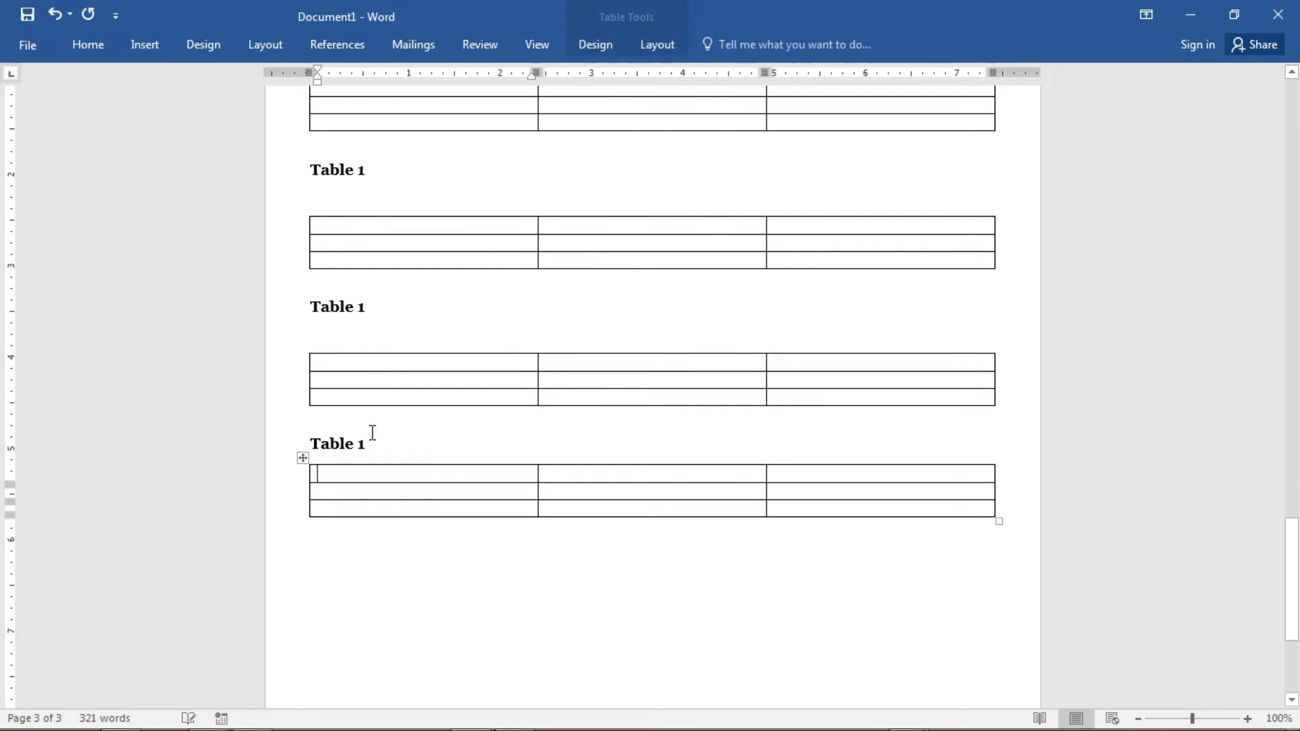
click(339, 334)
key(Delete)
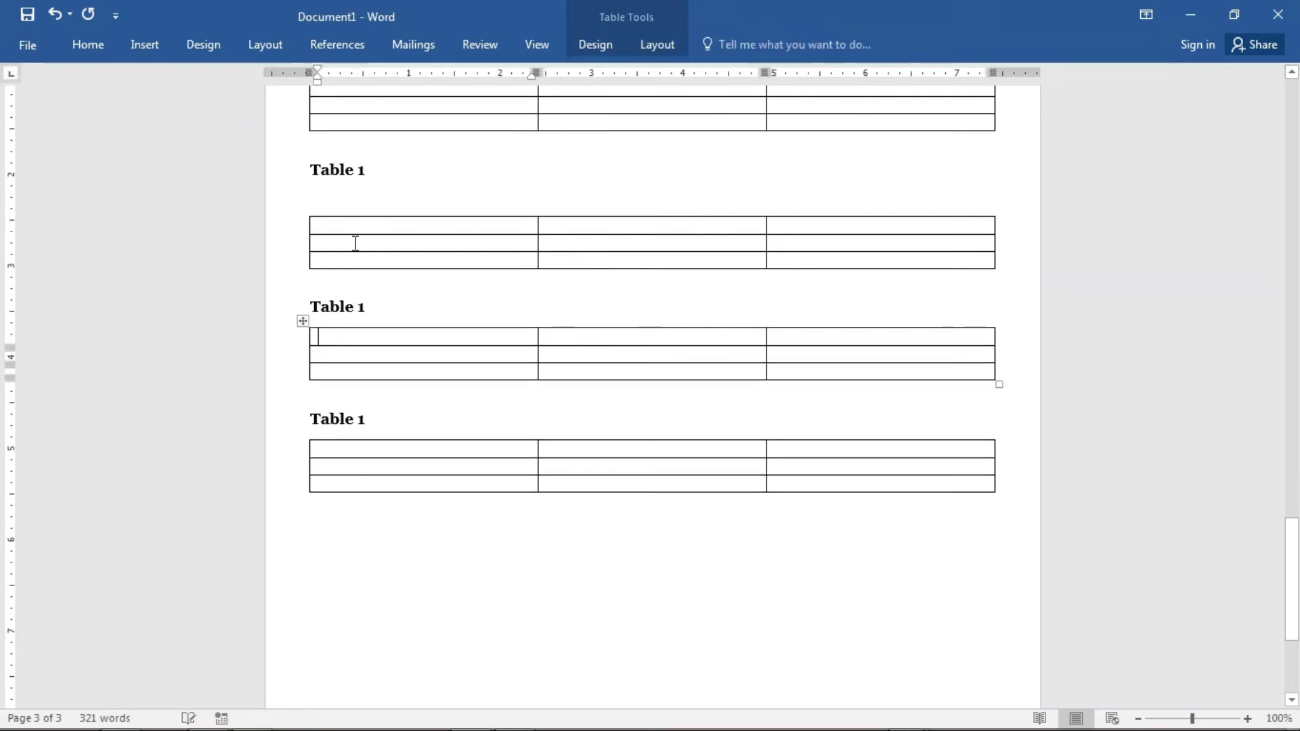
click(338, 206)
key(Delete)
- Update the caption number fields of the second, third and fourth Table headings
scroll(445, 415, up, 7)
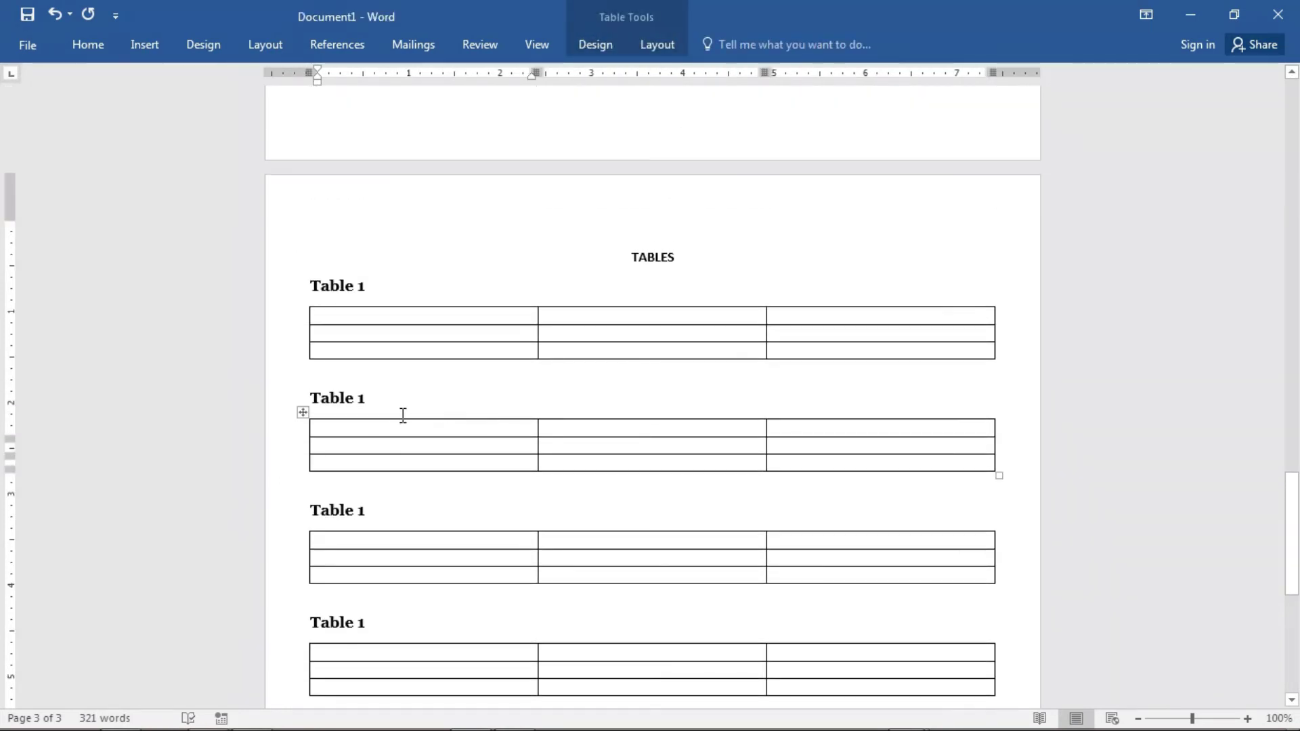
double_click(363, 399)
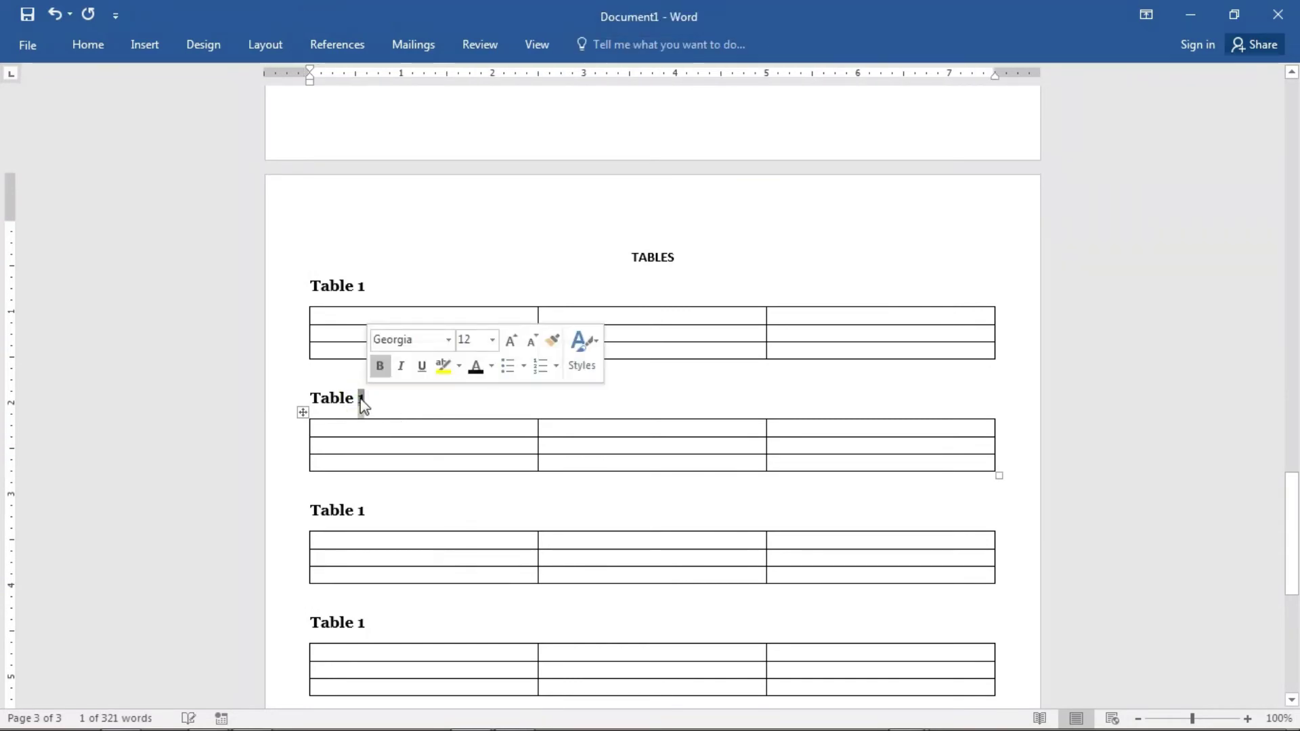
right_click(362, 399)
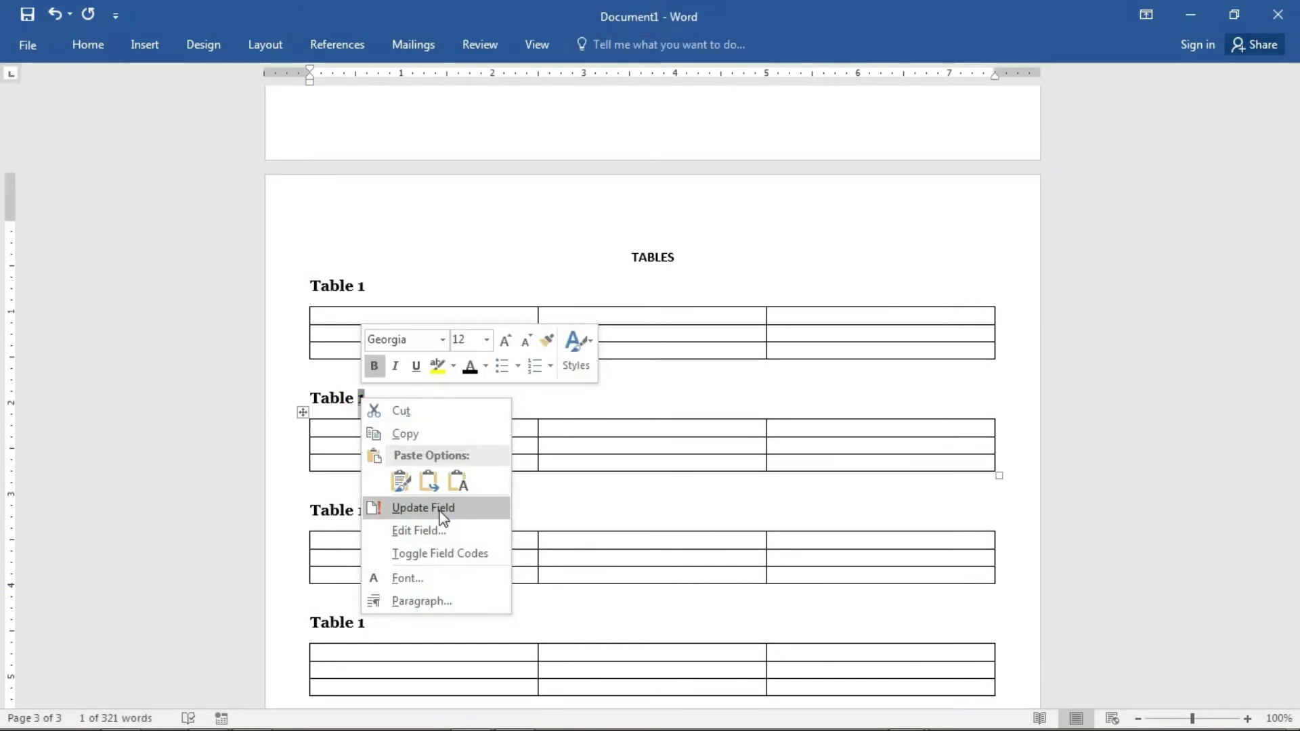
click(439, 509)
scroll(378, 377, down, 3)
double_click(362, 374)
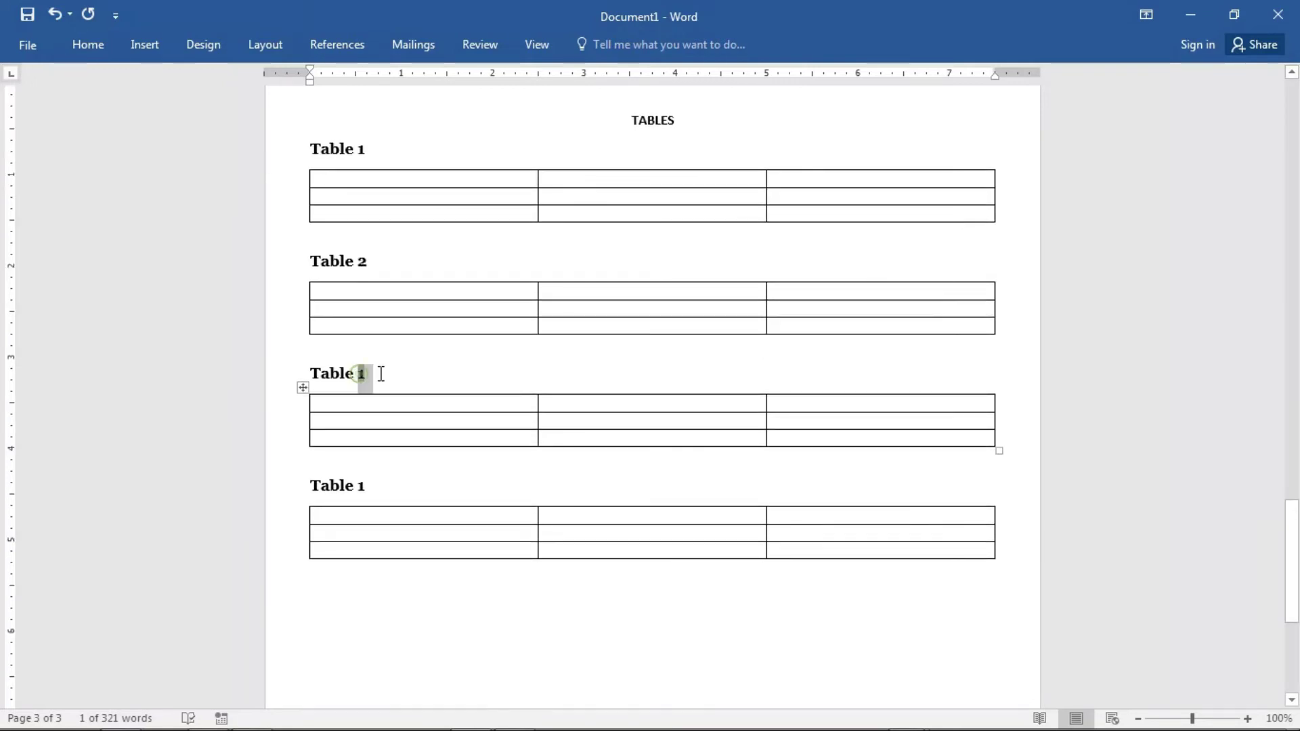
right_click(360, 374)
click(427, 483)
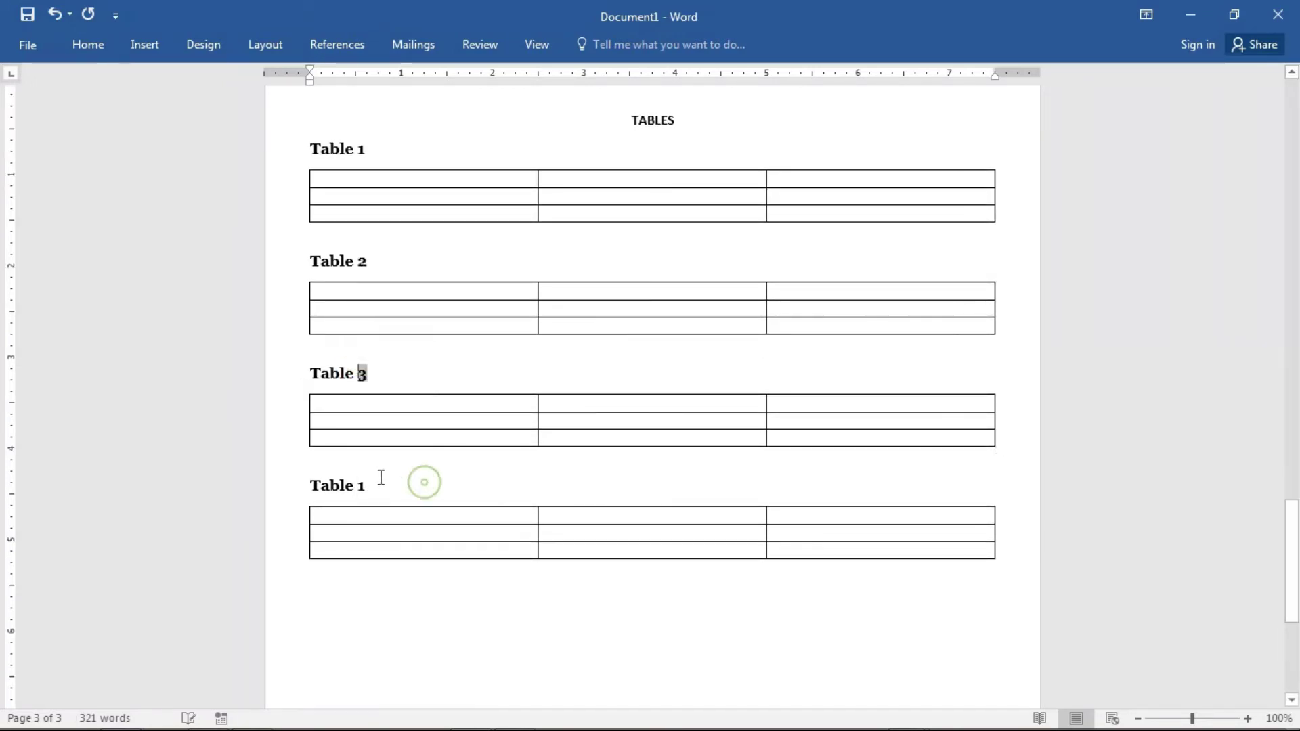
triple_click(375, 486)
right_click(358, 489)
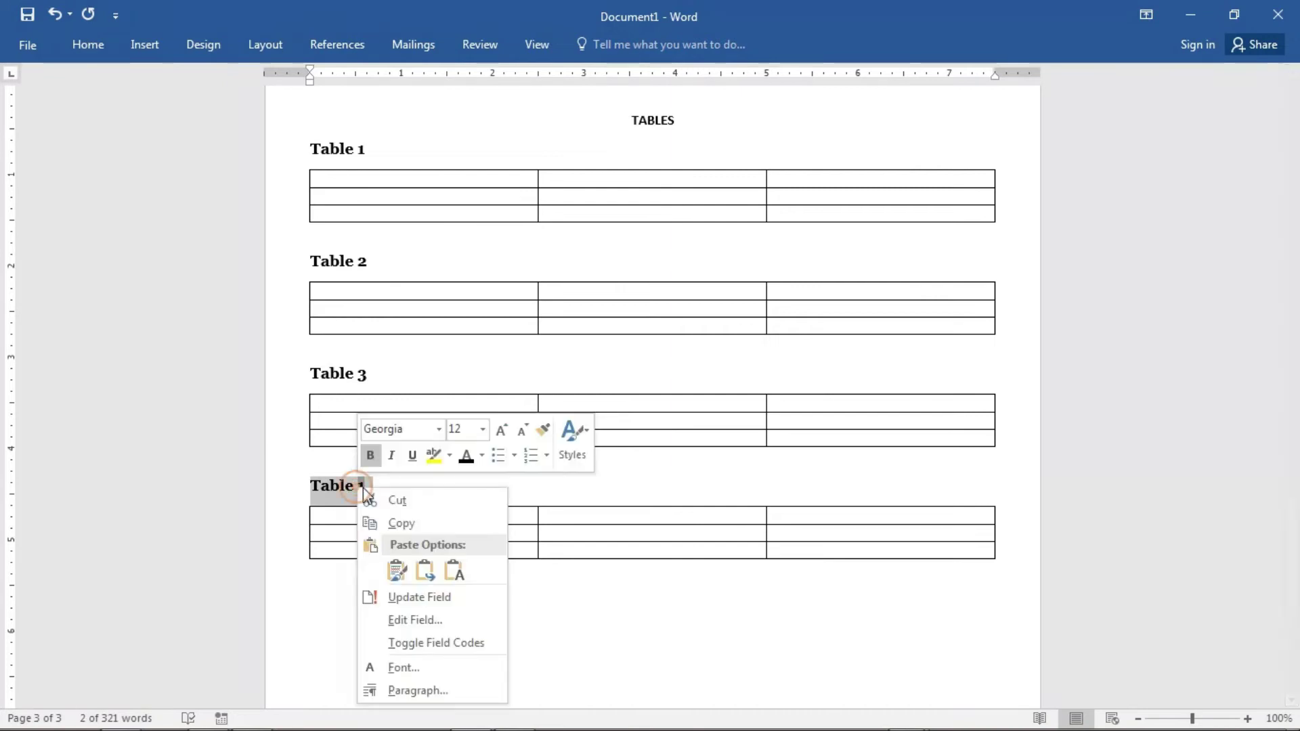
click(426, 596)
click(414, 478)
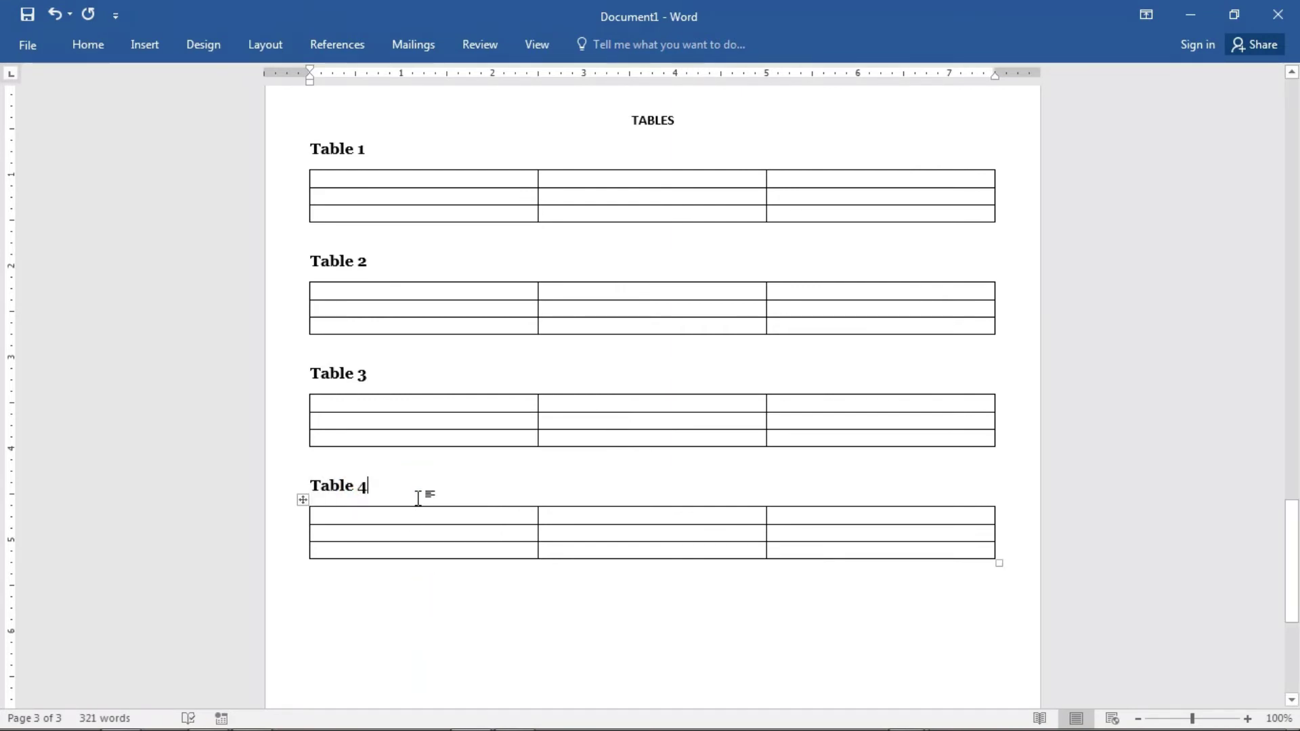
scroll(417, 498, down, 3)
scroll(421, 494, up, 5)
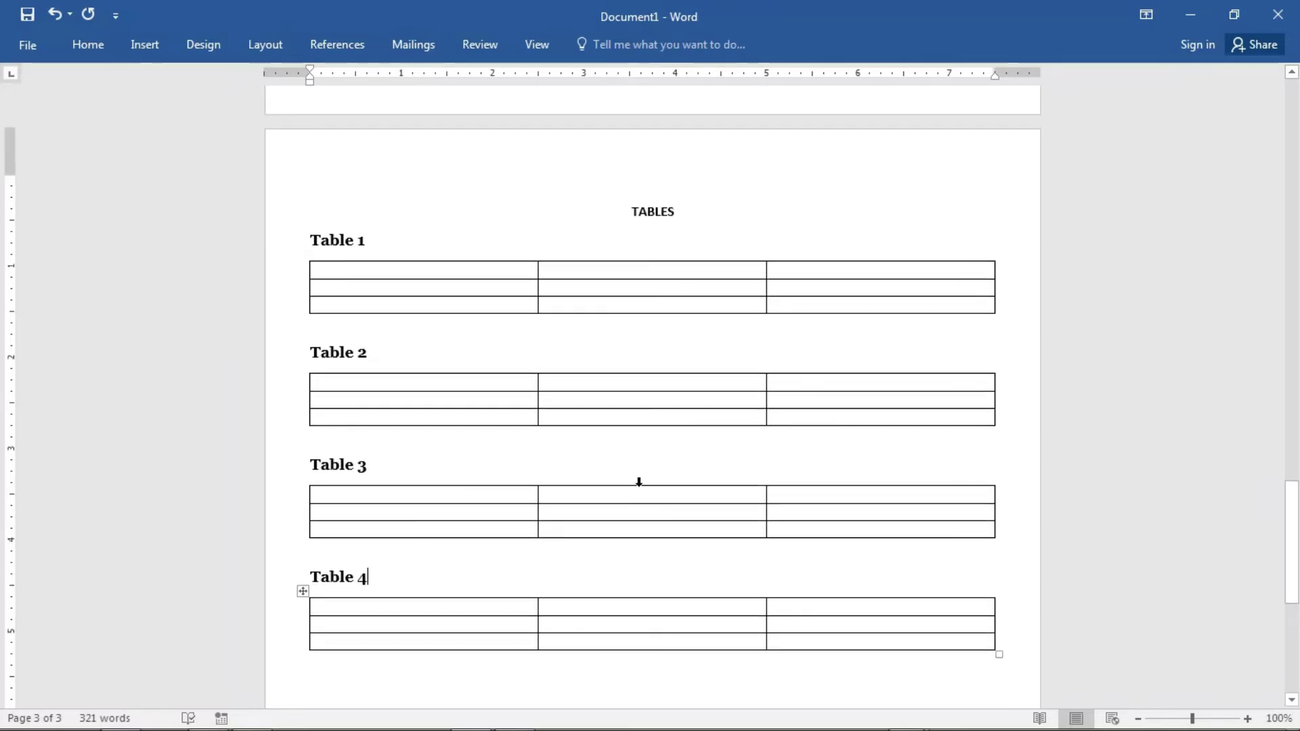
scroll(650, 461, up, 5)
click(627, 349)
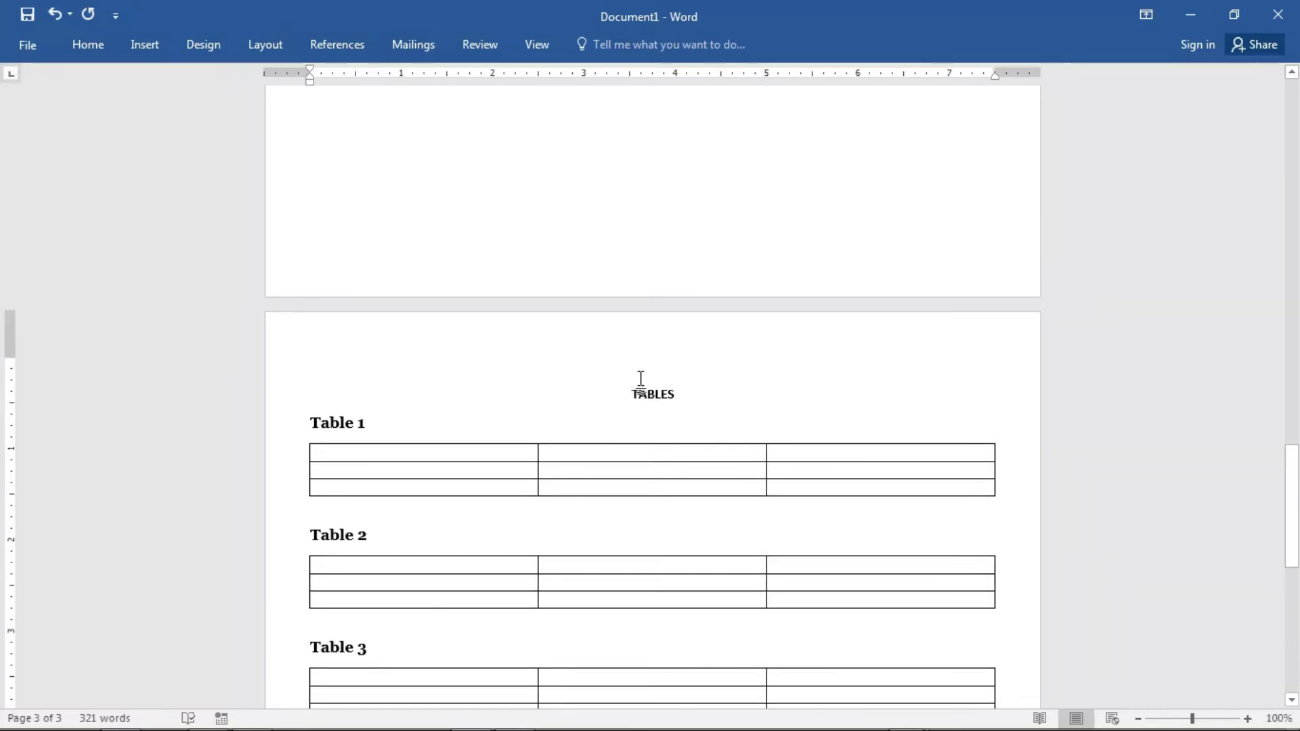
scroll(491, 377, down, 3)
scroll(490, 377, up, 5)
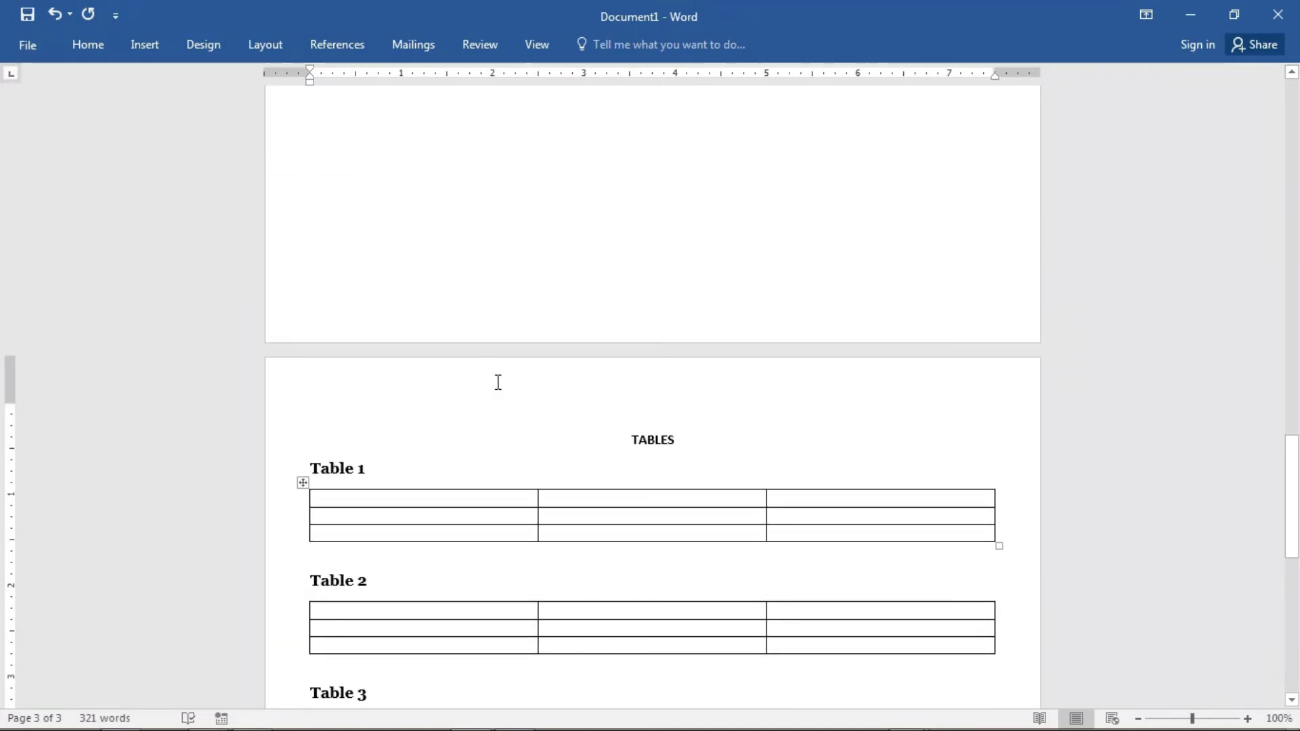
- Insert a table of figures above the TABLES heading for the Table caption label, with right-aligned page numbers and a dotted leader
scroll(475, 381, down, 4)
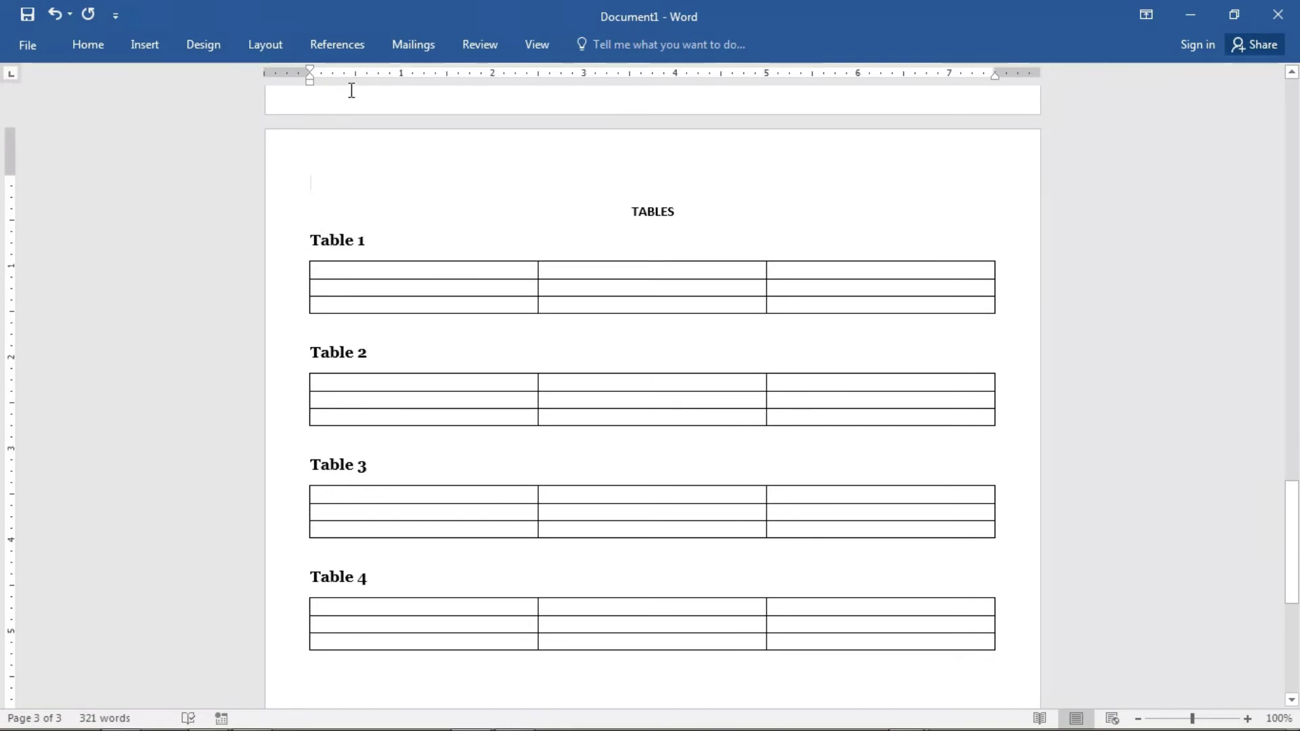
click(350, 45)
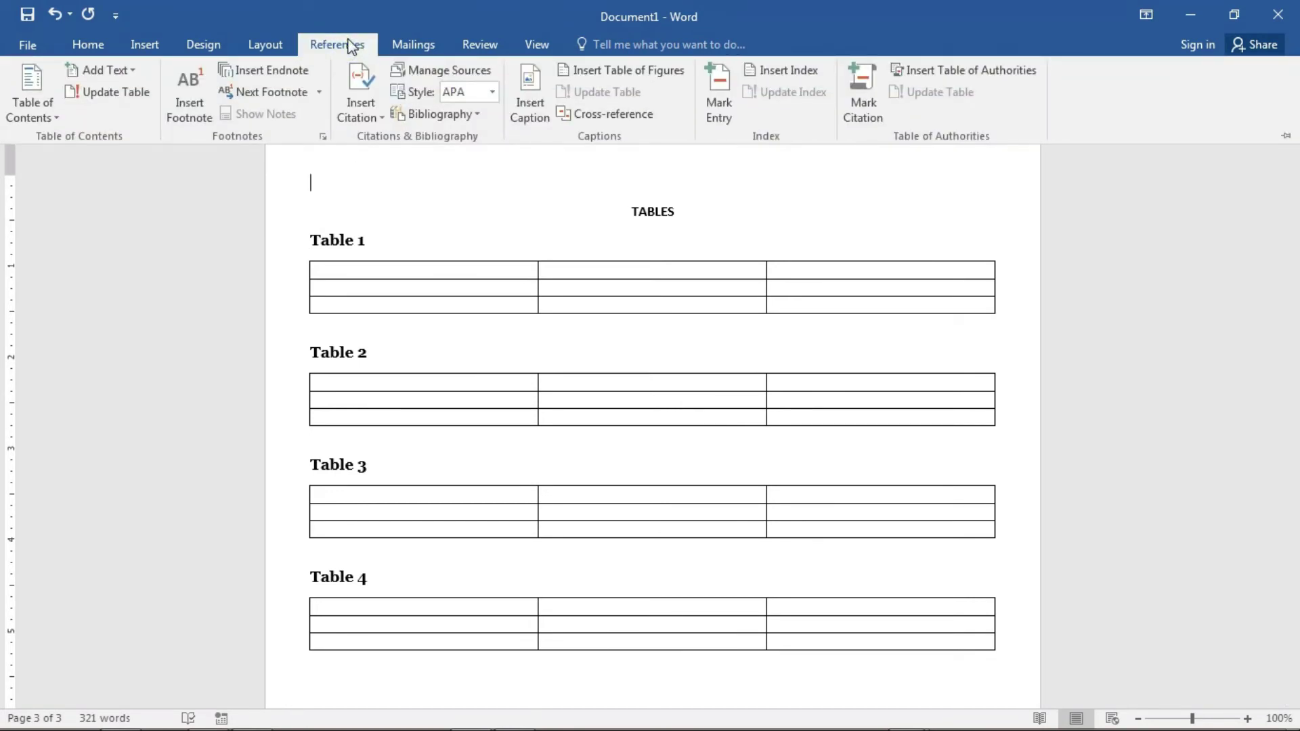
click(656, 71)
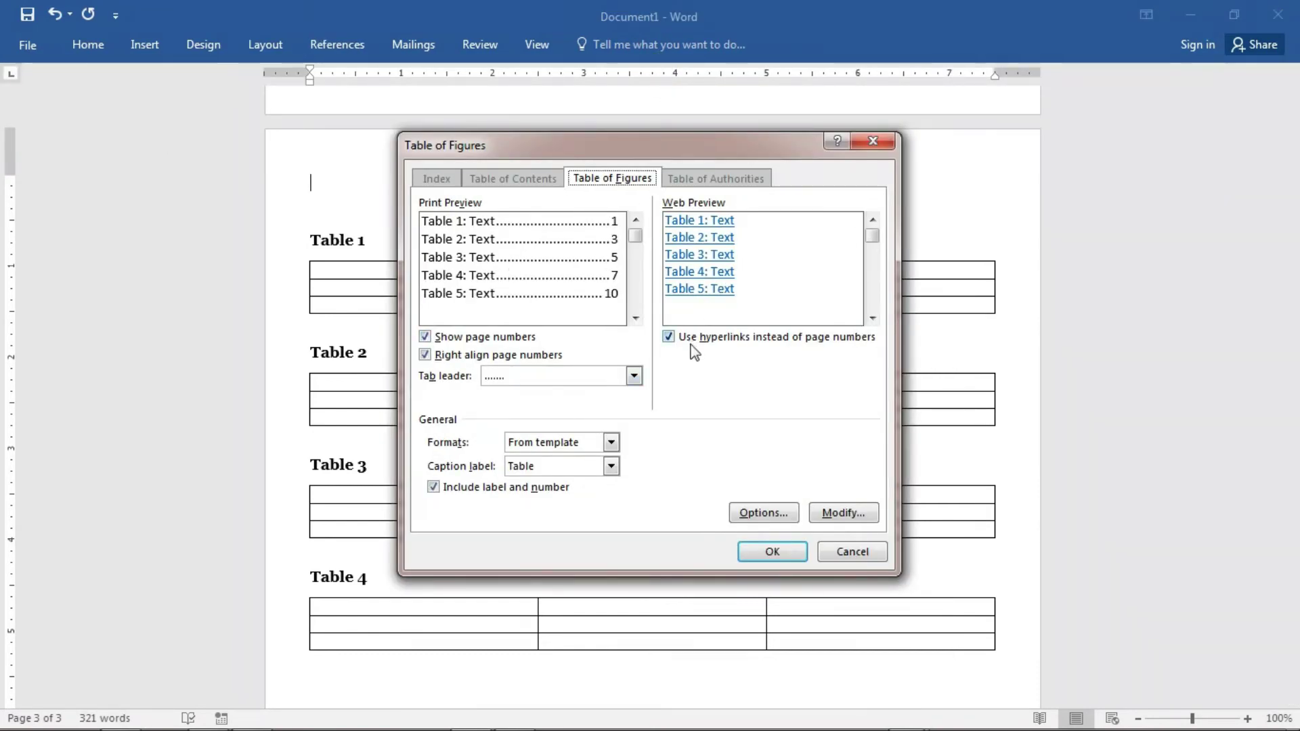
click(476, 339)
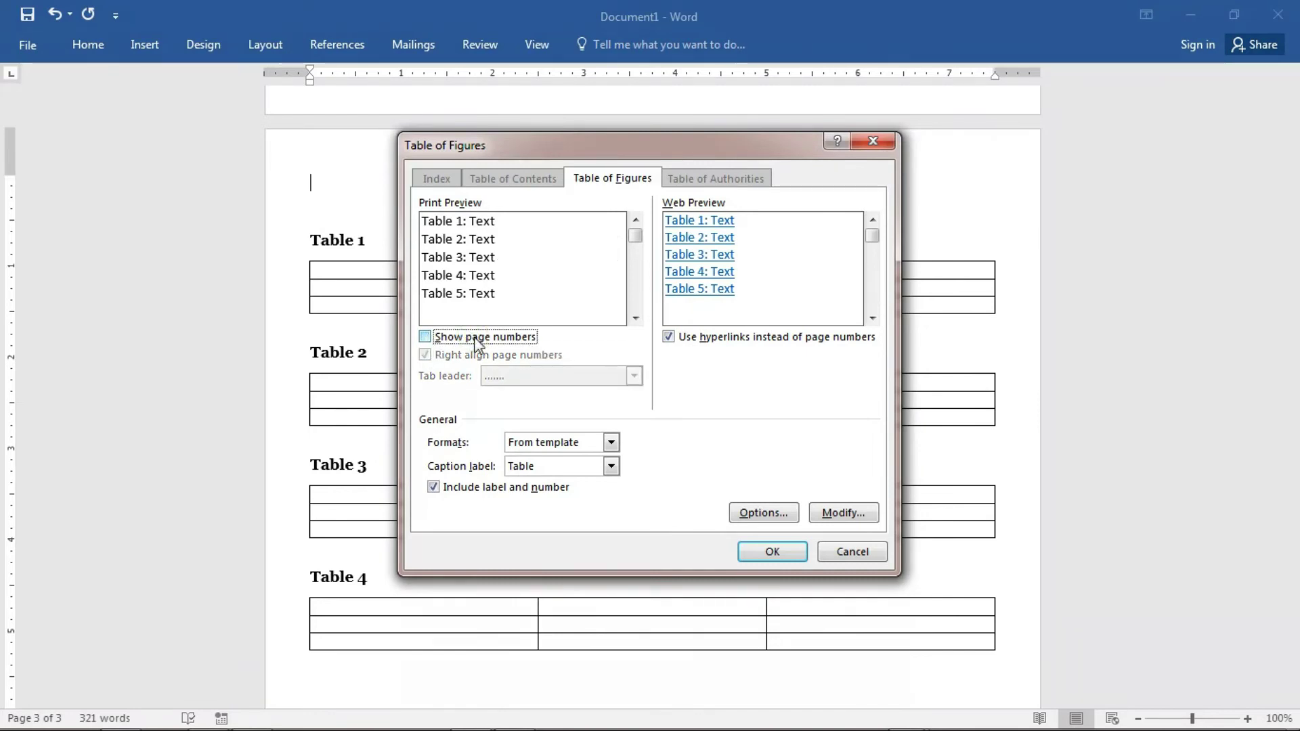
click(477, 338)
click(458, 359)
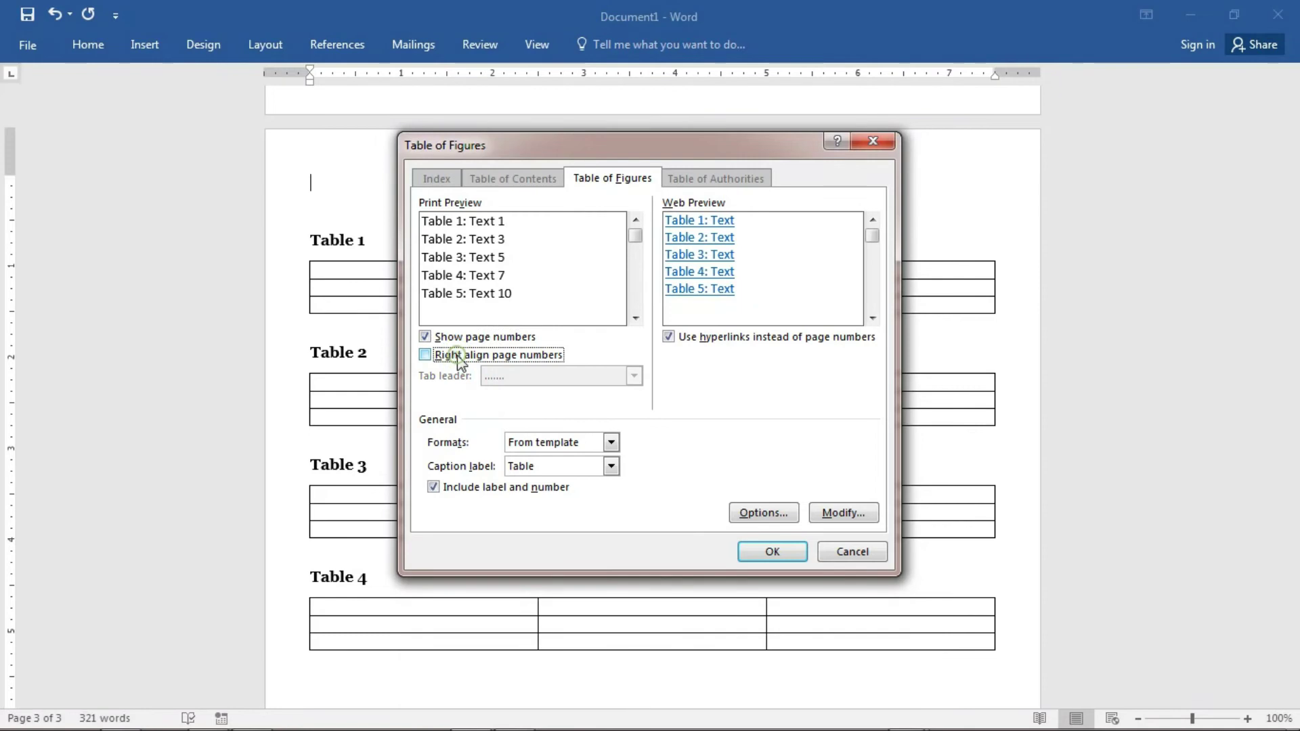
click(459, 359)
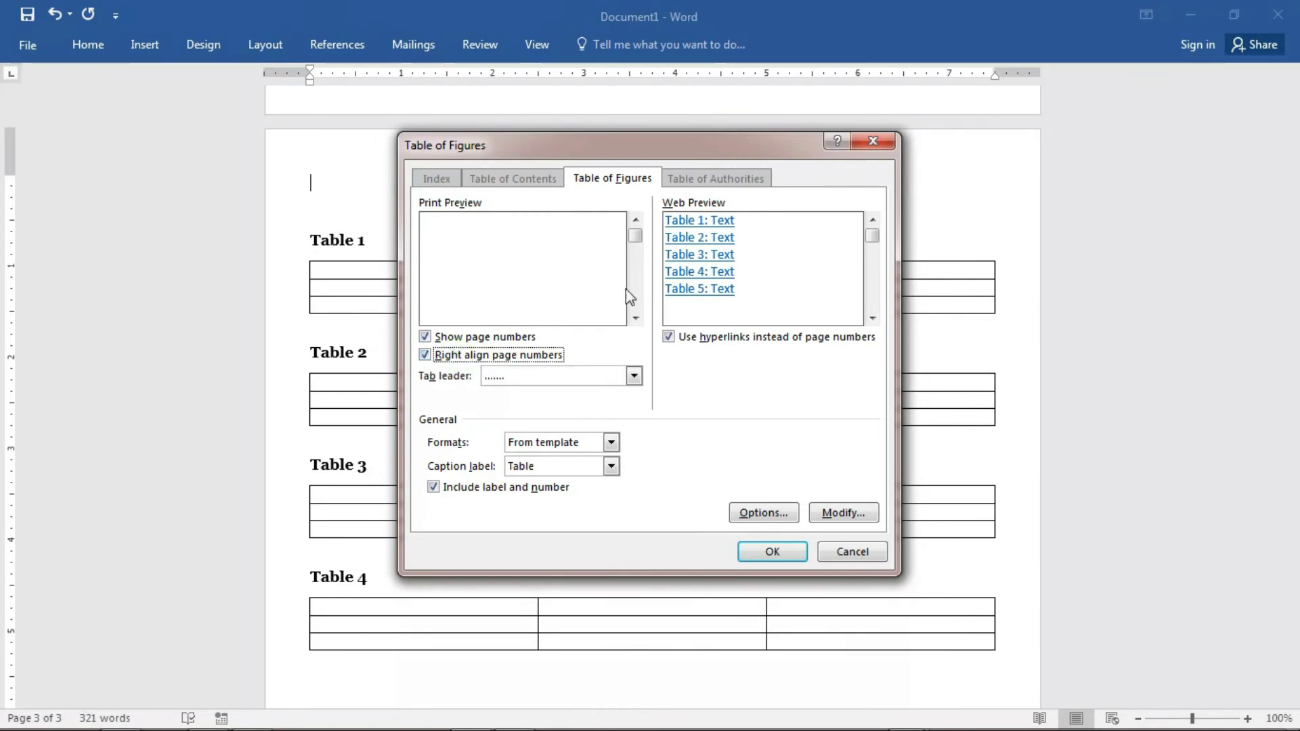
click(464, 337)
click(463, 337)
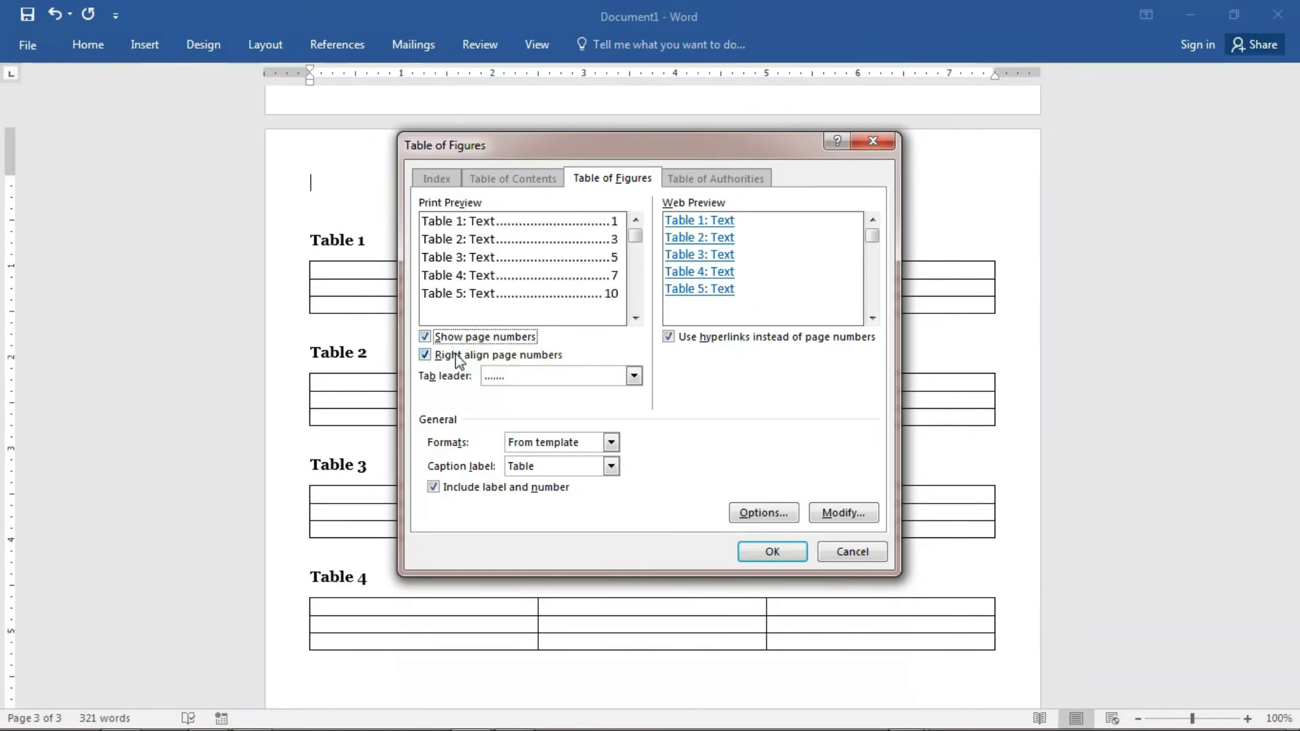
click(750, 555)
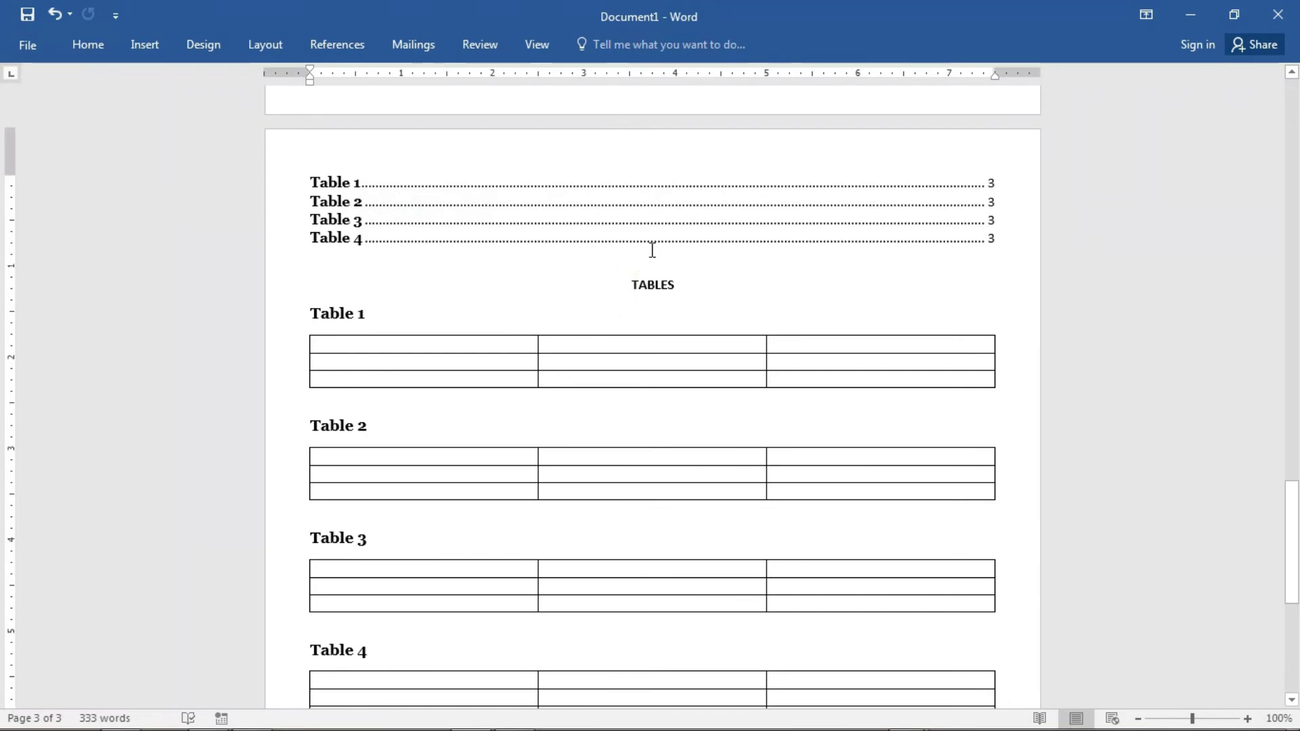
- Insert a page break between the list of tables and the TABLES heading, and update only the list's page numbers
key(ctrl+Return)
scroll(650, 255, up, 10)
scroll(555, 337, down, 4)
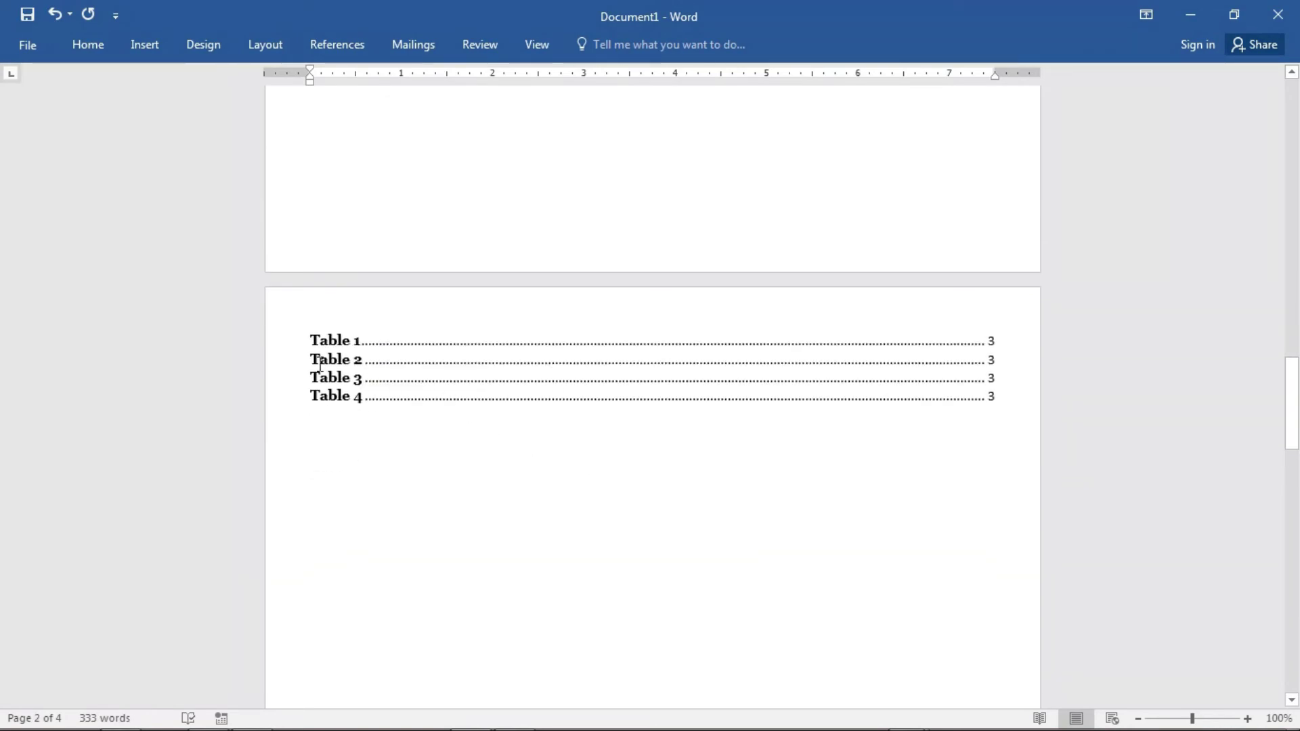
right_click(529, 363)
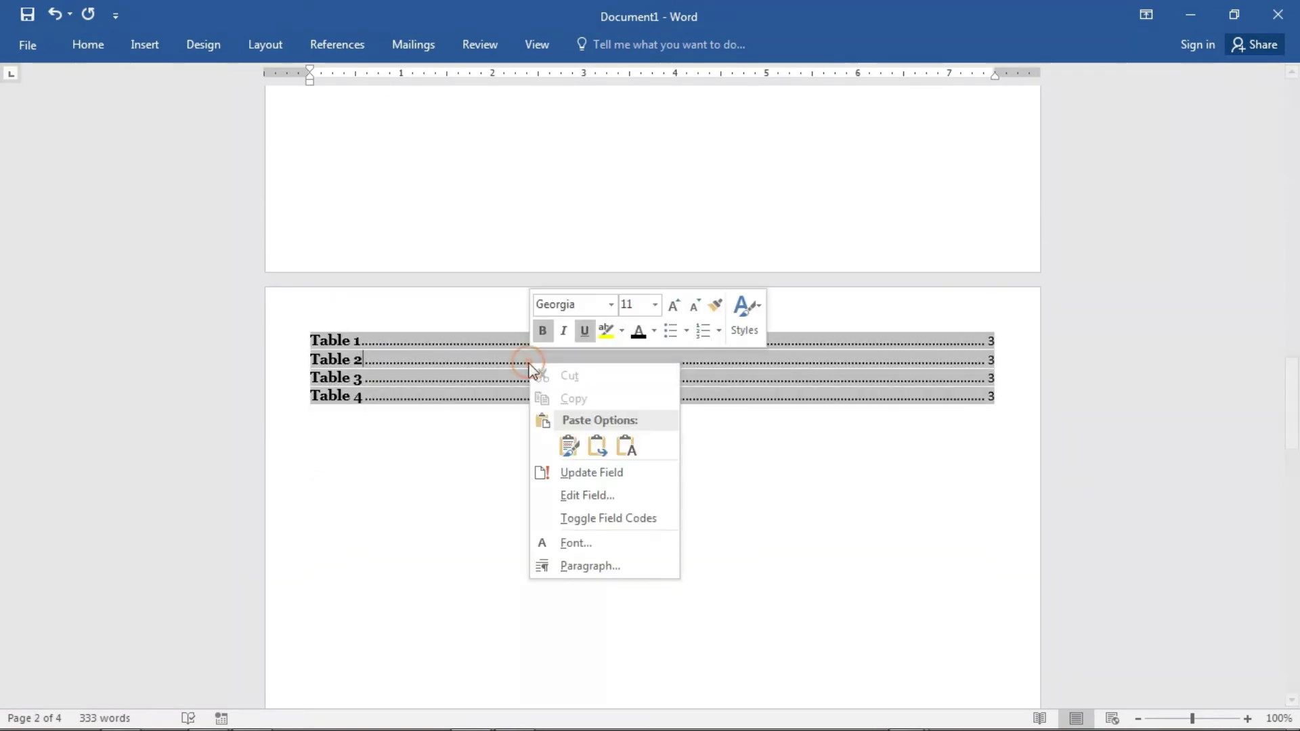
click(595, 472)
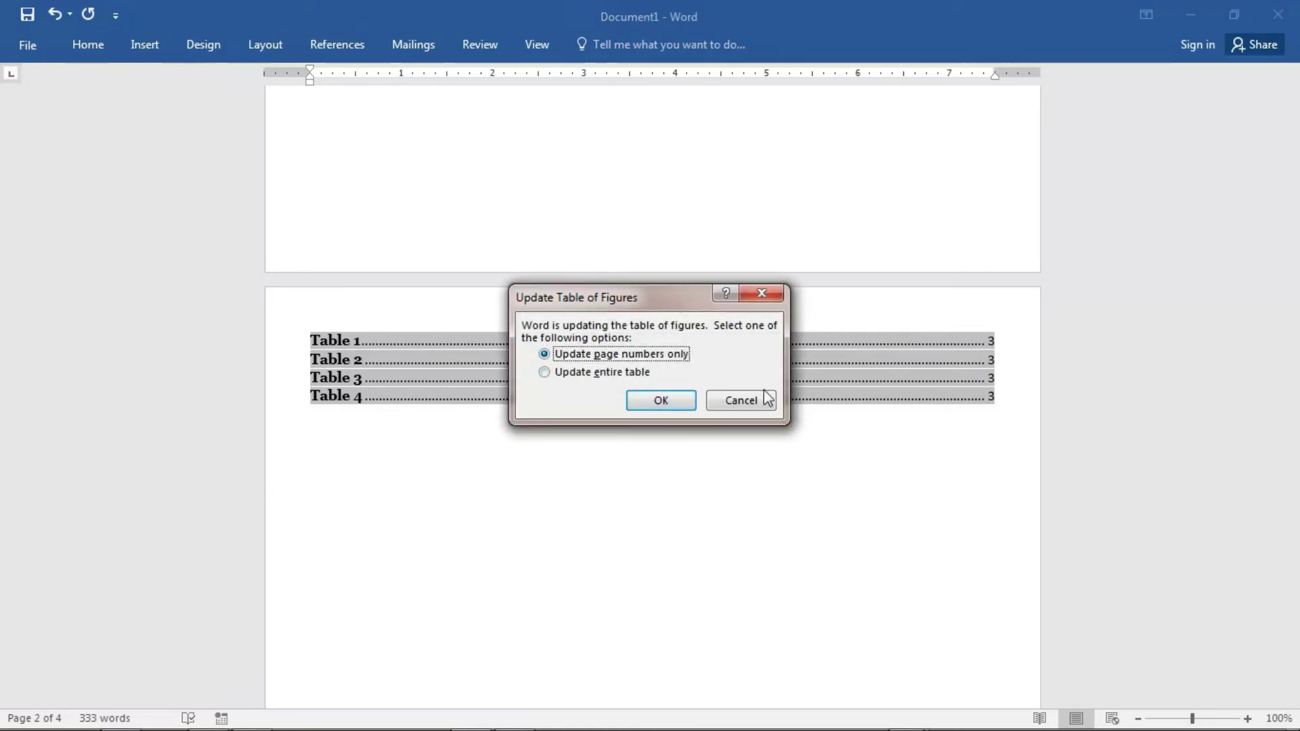
click(661, 402)
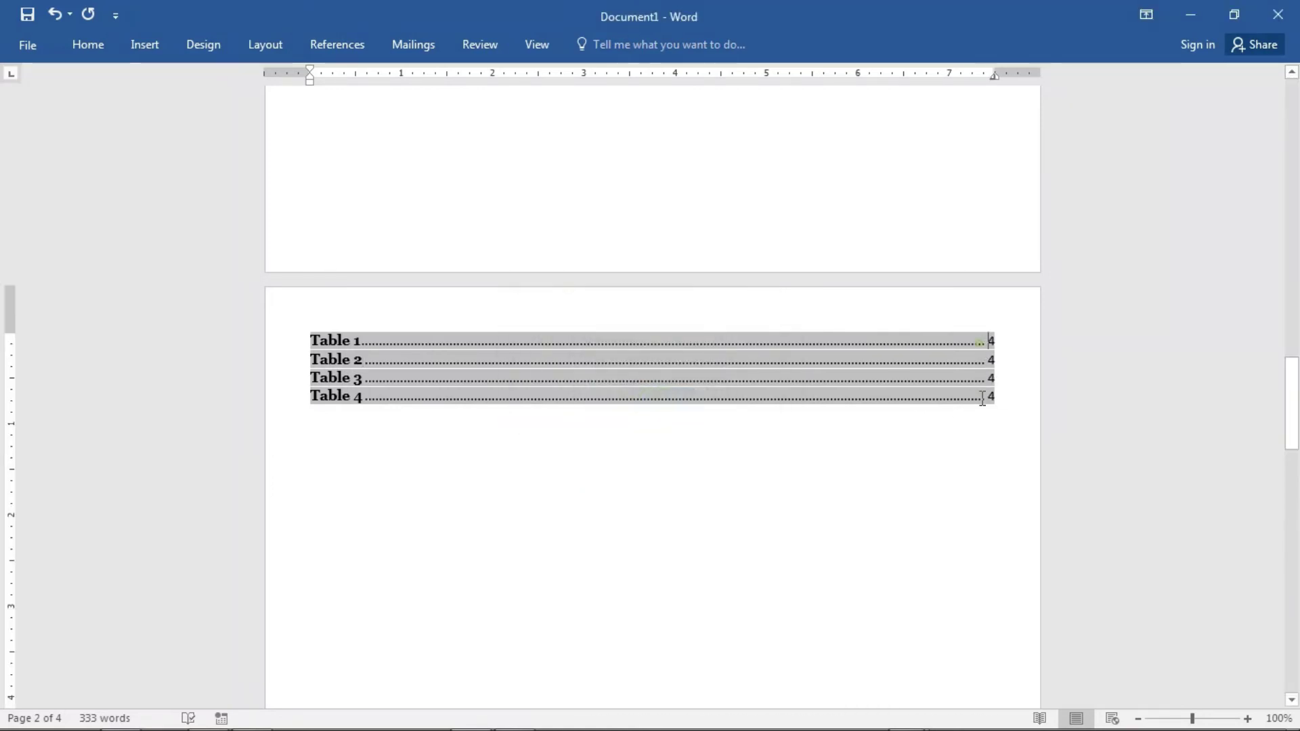
- Select the whole list of tables and update the entire table
drag(983, 398, 982, 404)
drag(596, 452, 581, 350)
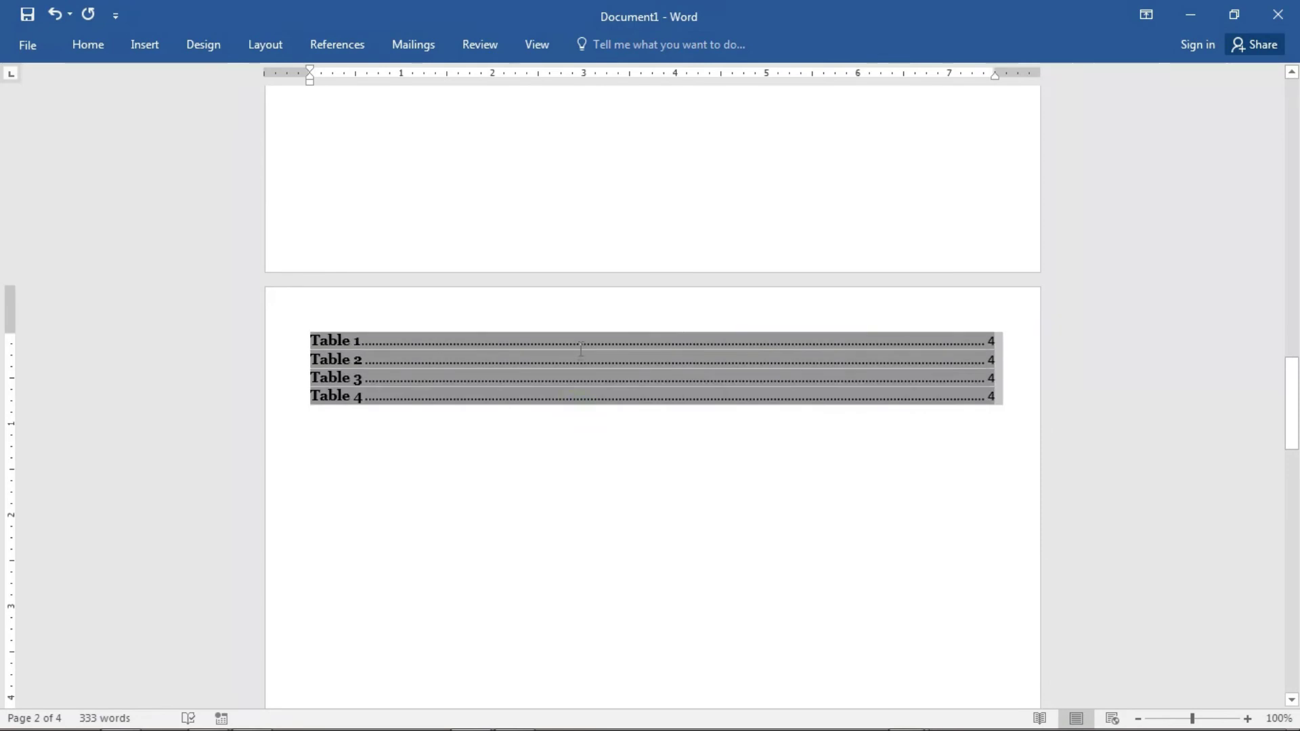
right_click(582, 351)
click(630, 481)
click(595, 375)
click(661, 400)
- Set the font of the list of tables to Trebuchet MS, Regular, size 12
click(553, 395)
right_click(554, 364)
click(590, 543)
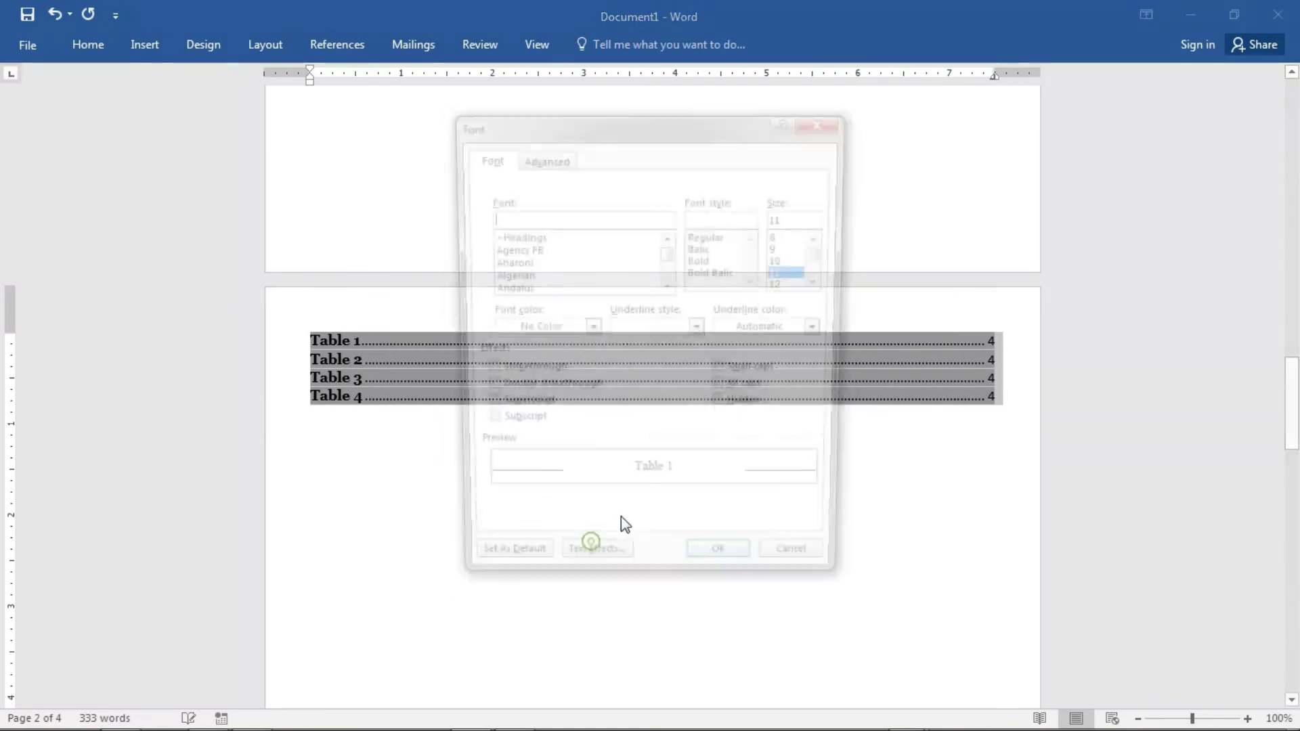
text(tr)
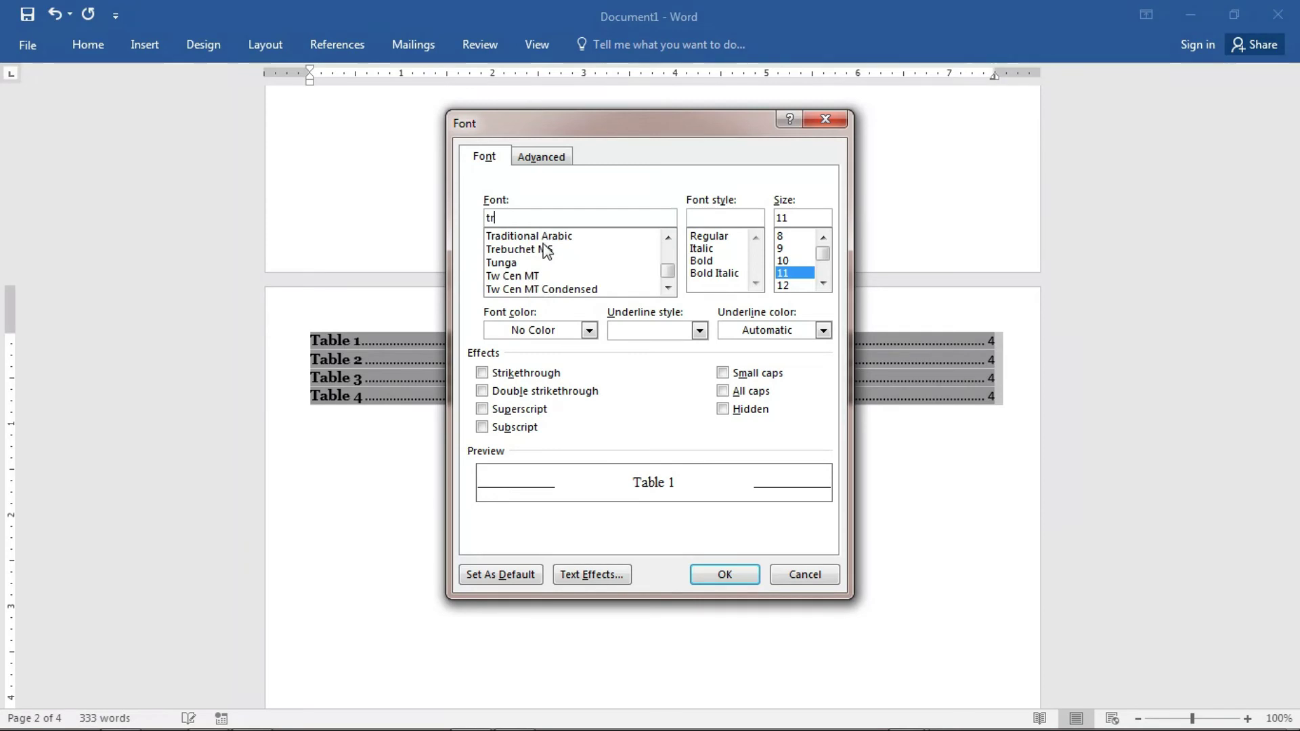
click(542, 250)
click(711, 237)
click(785, 285)
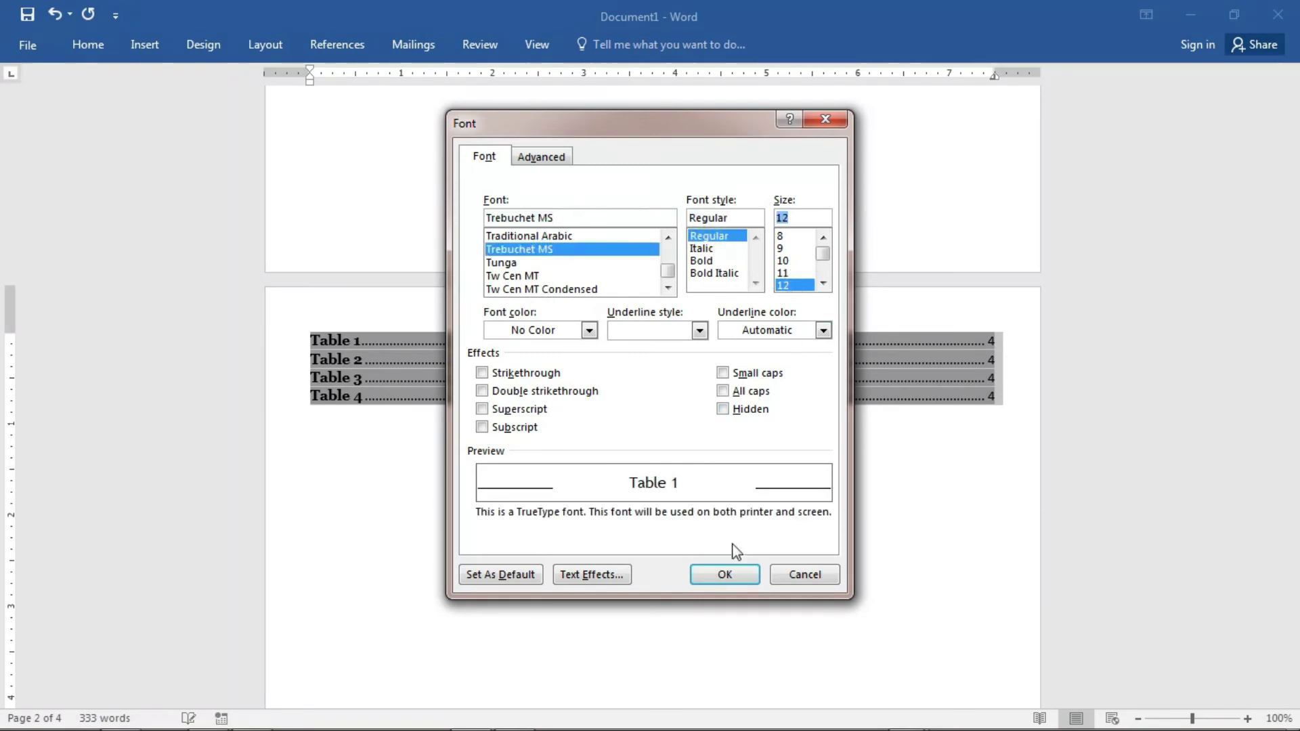
click(725, 574)
- Set the line spacing of the list of tables to 1.5 lines
right_click(590, 368)
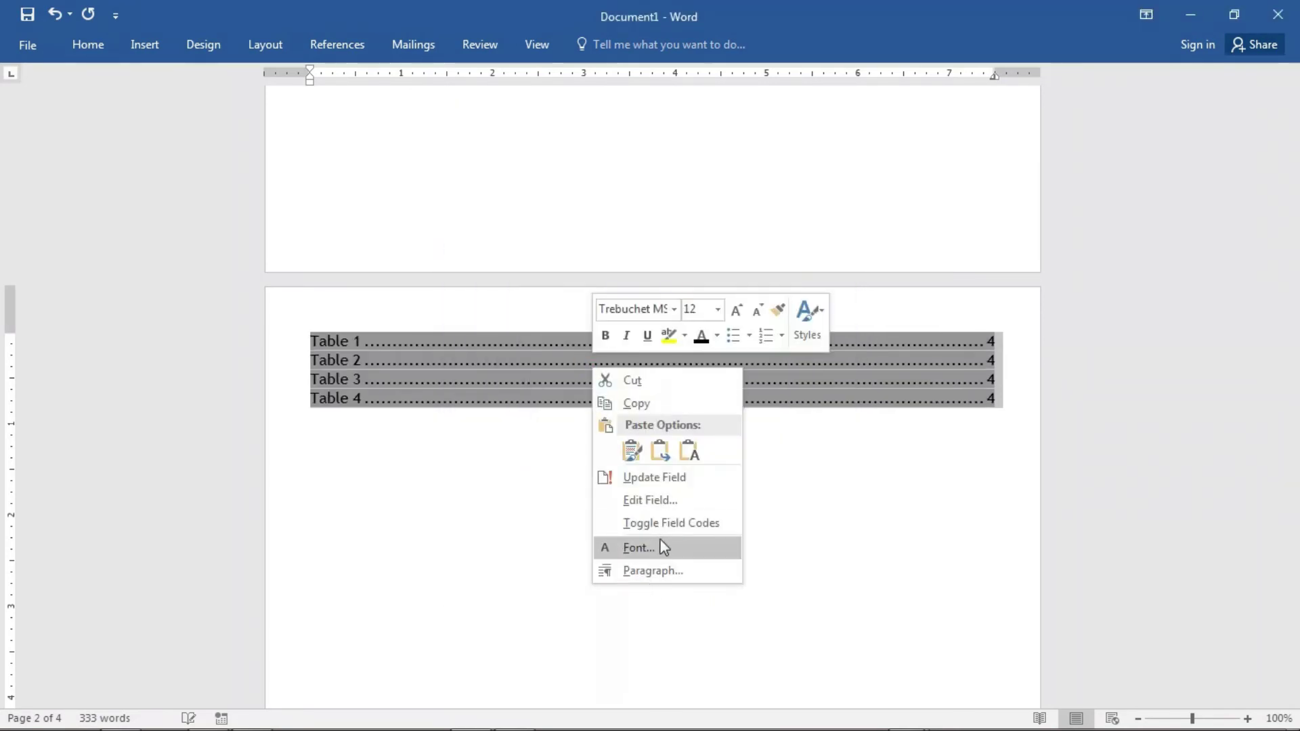
click(707, 403)
click(674, 434)
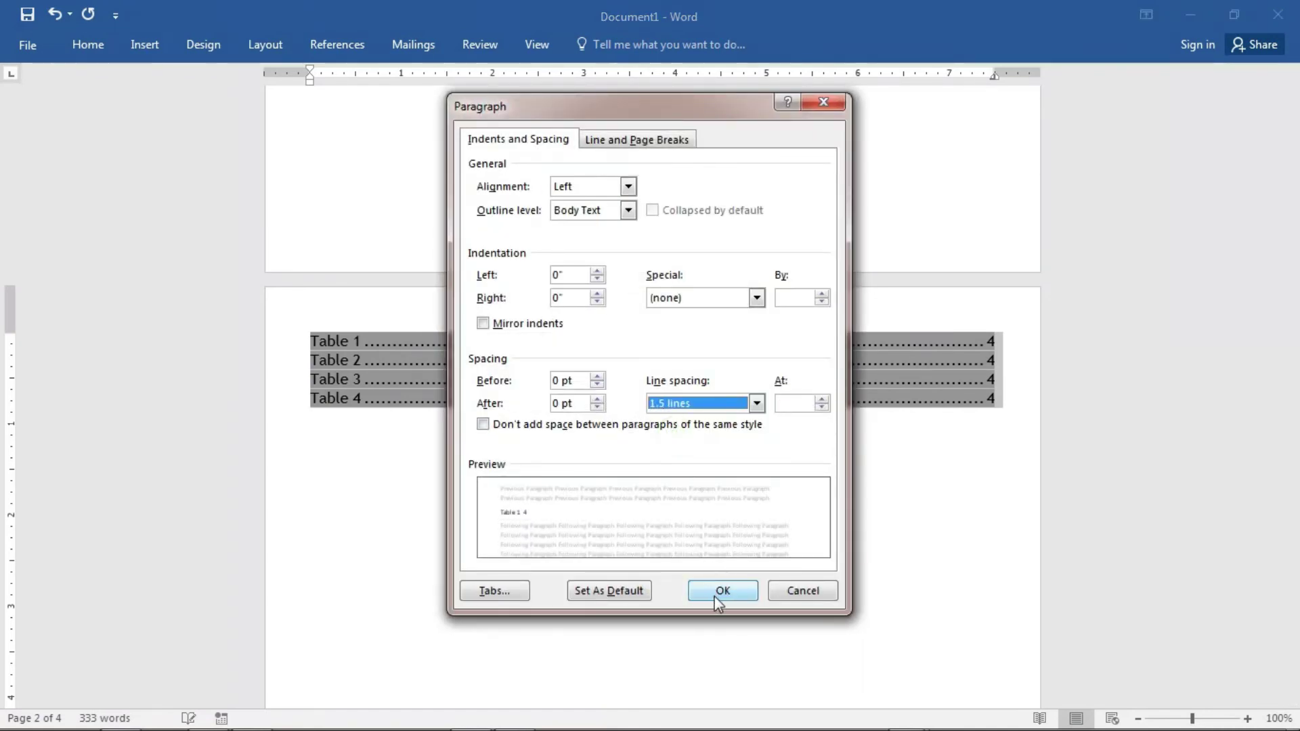
click(708, 590)
click(523, 504)
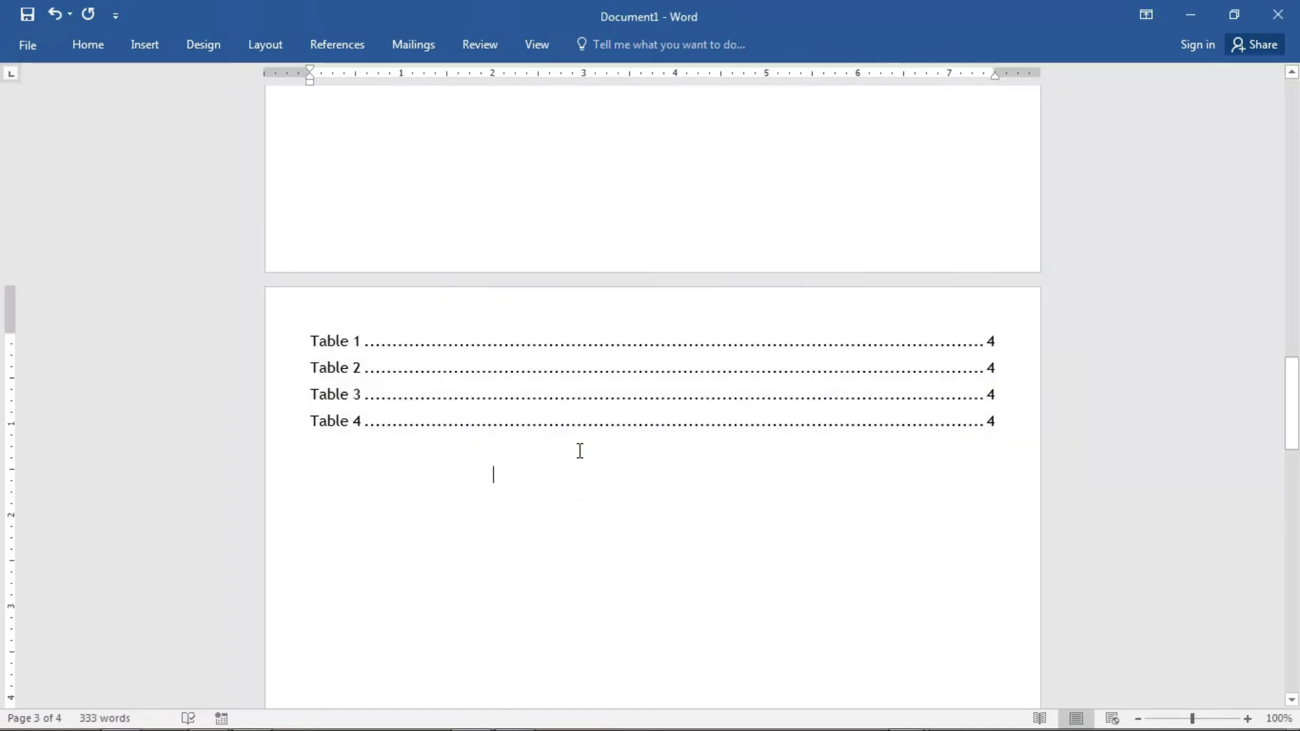
- Update the page numbers of the formatted list of tables
right_click(574, 393)
click(645, 505)
click(670, 399)
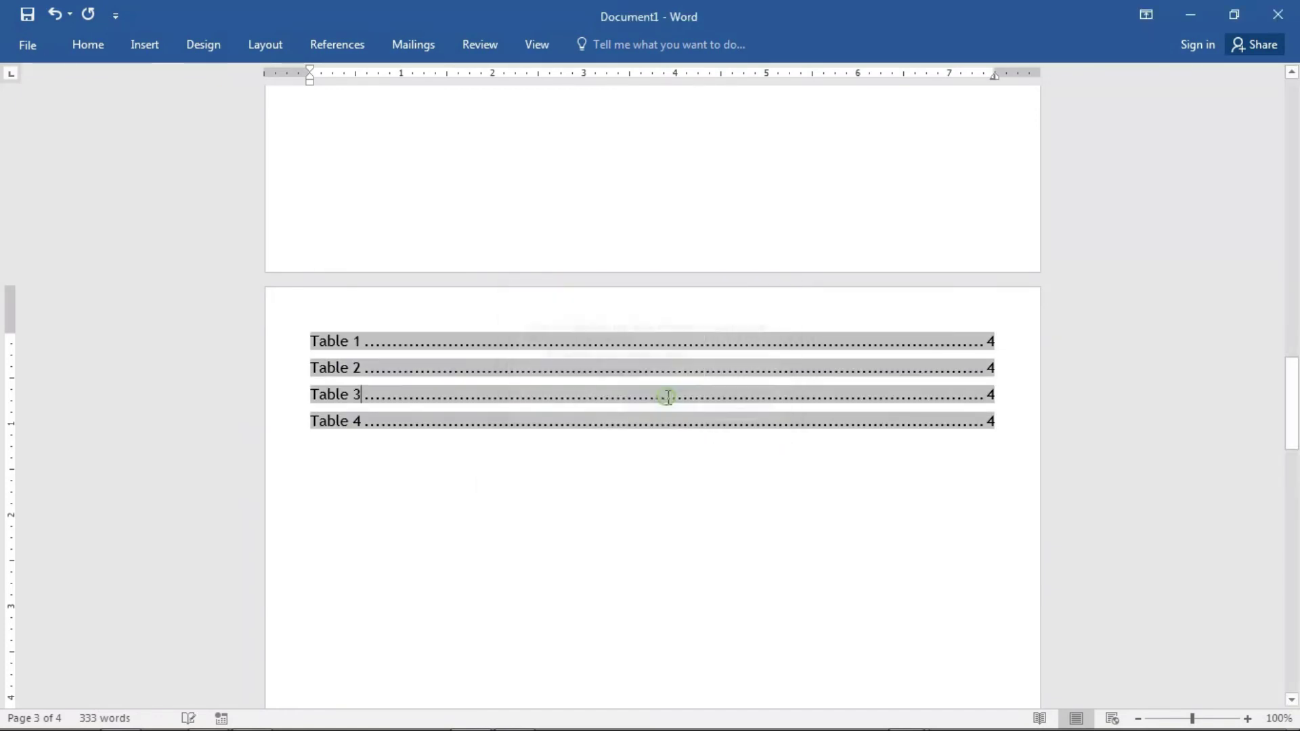
- Select the first Table heading and review the available caption labels without inserting another caption
scroll(707, 415, down, 15)
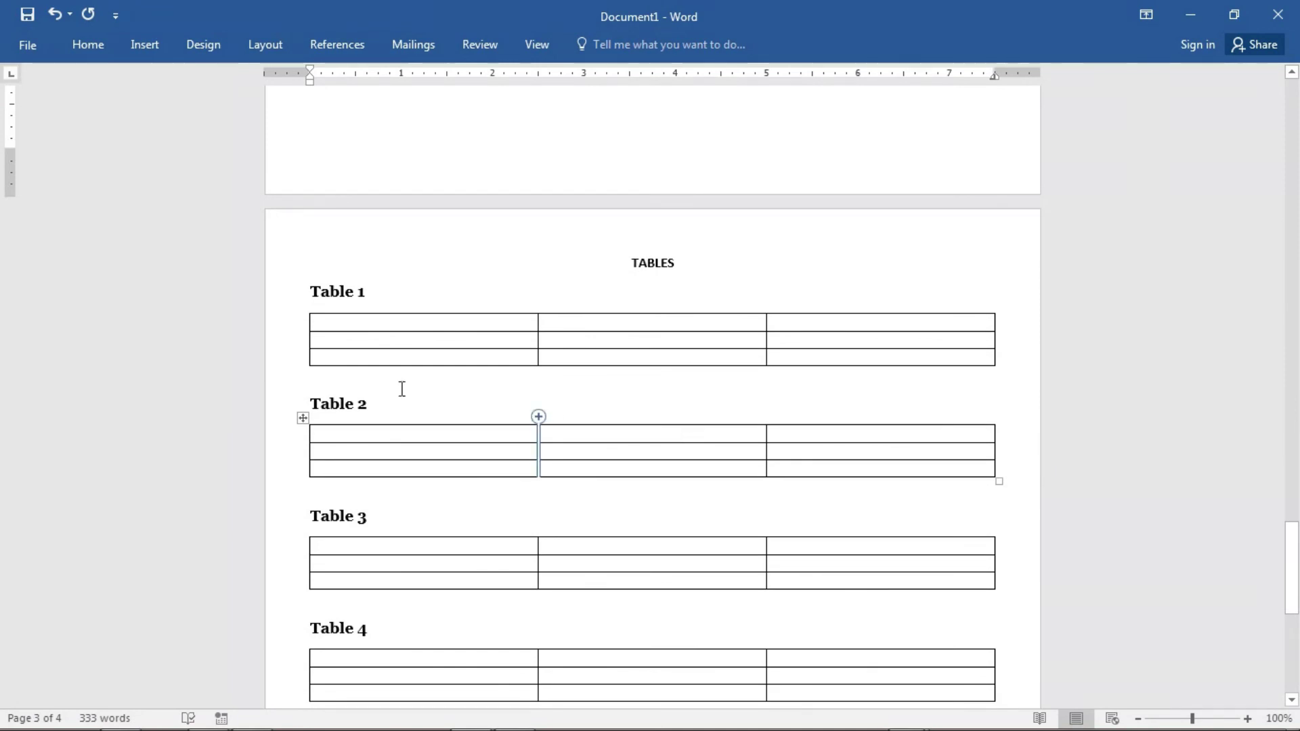
click(344, 287)
triple_click(384, 295)
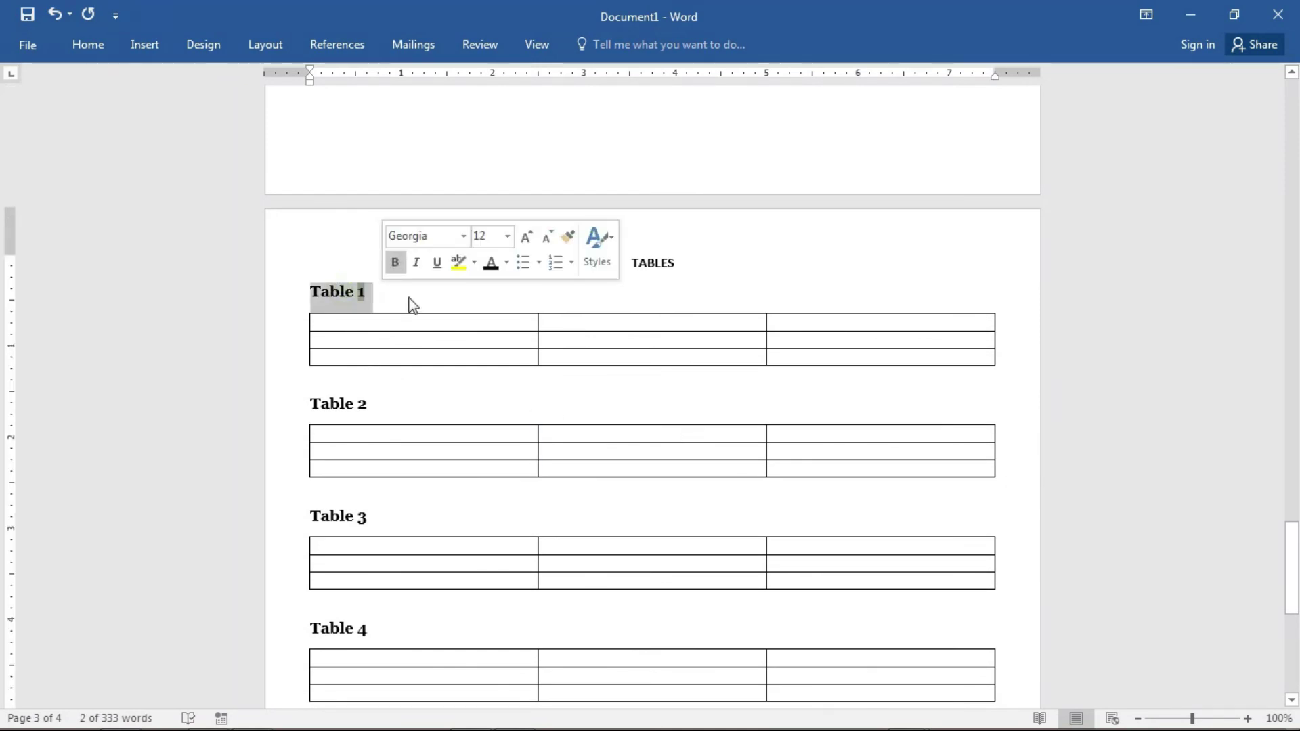
scroll(409, 311, down, 4)
scroll(410, 352, up, 3)
scroll(409, 352, up, 4)
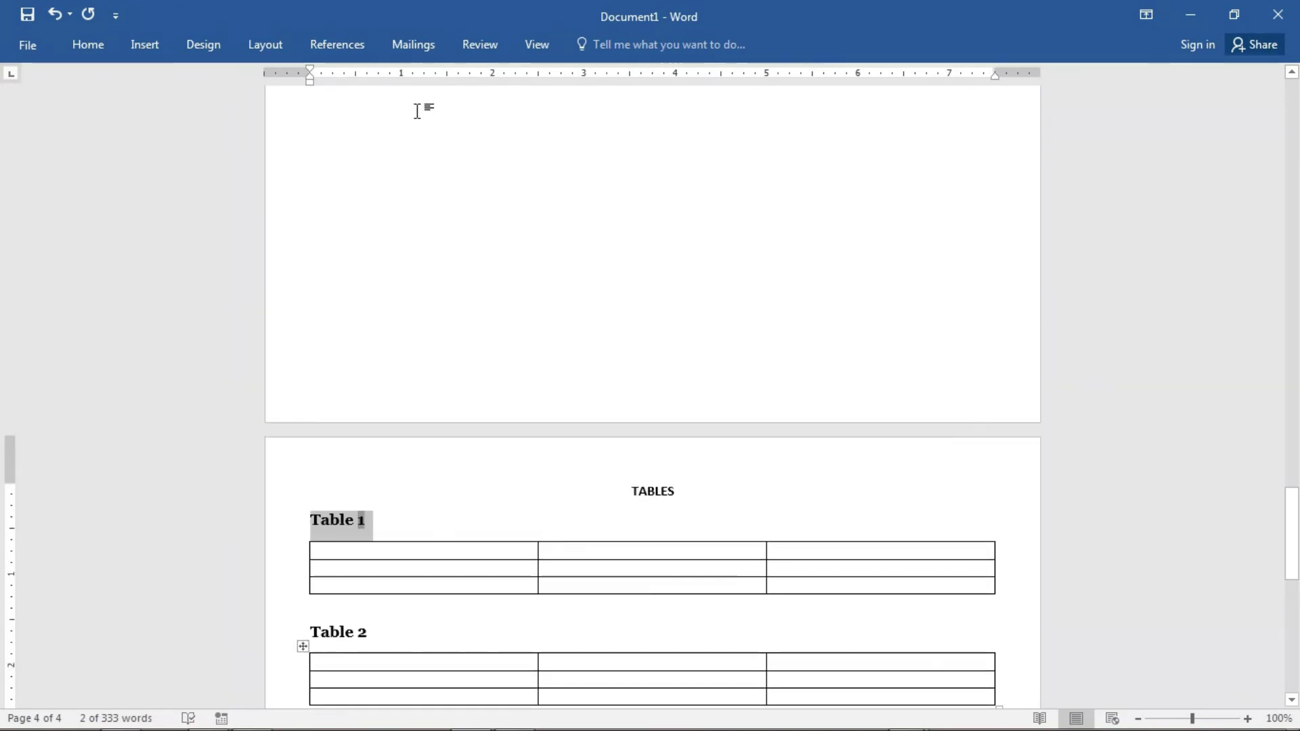
click(339, 45)
click(534, 107)
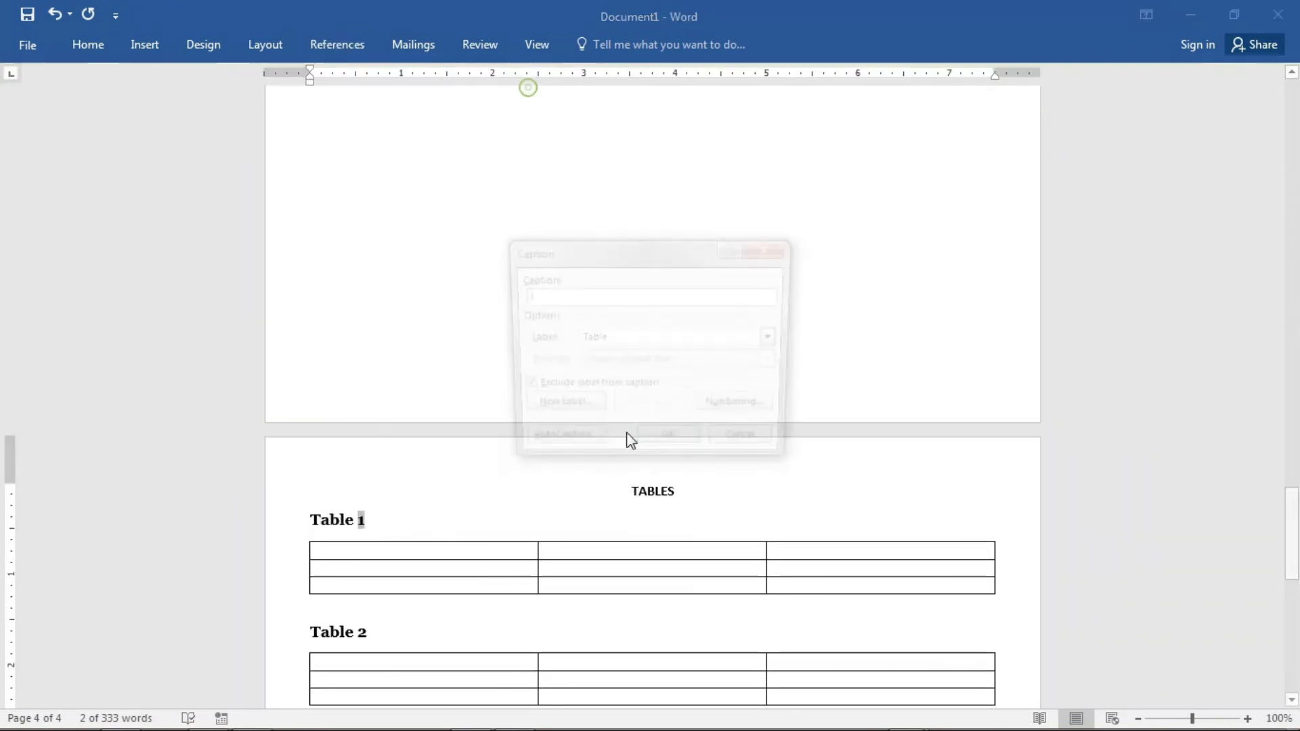
click(777, 339)
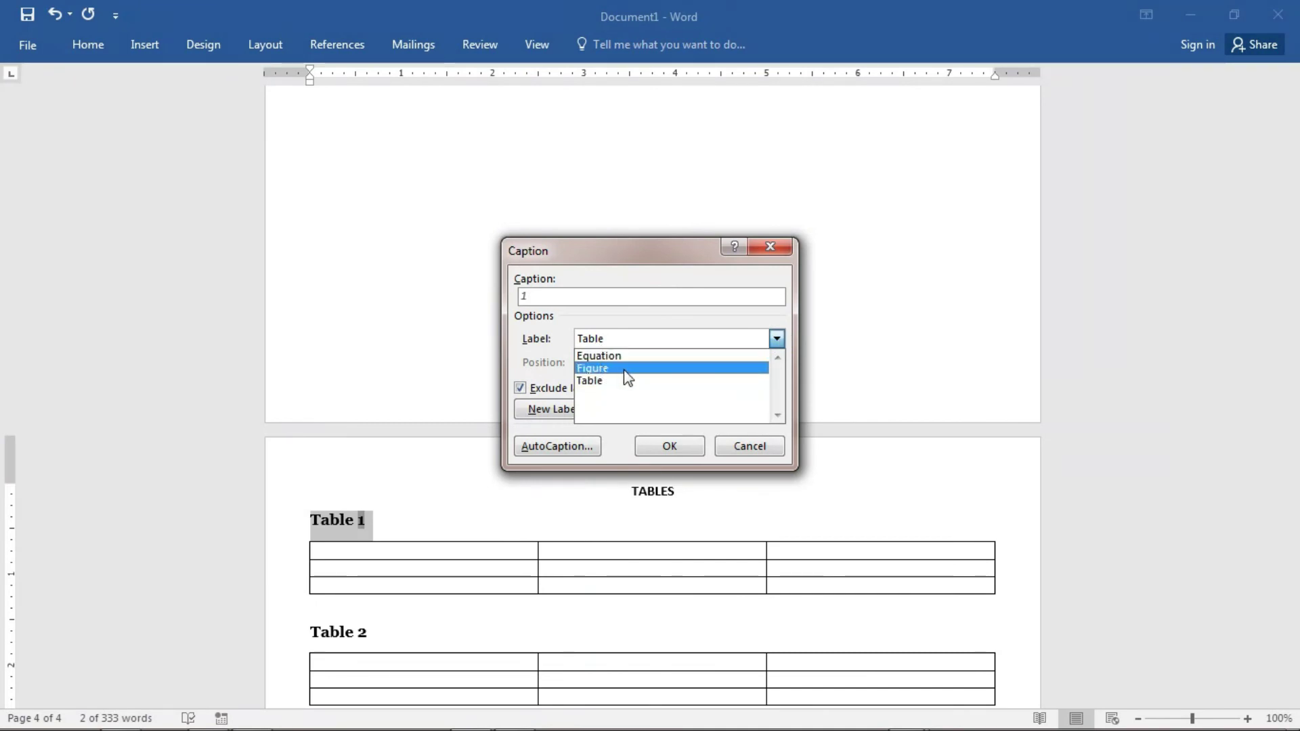
click(738, 446)
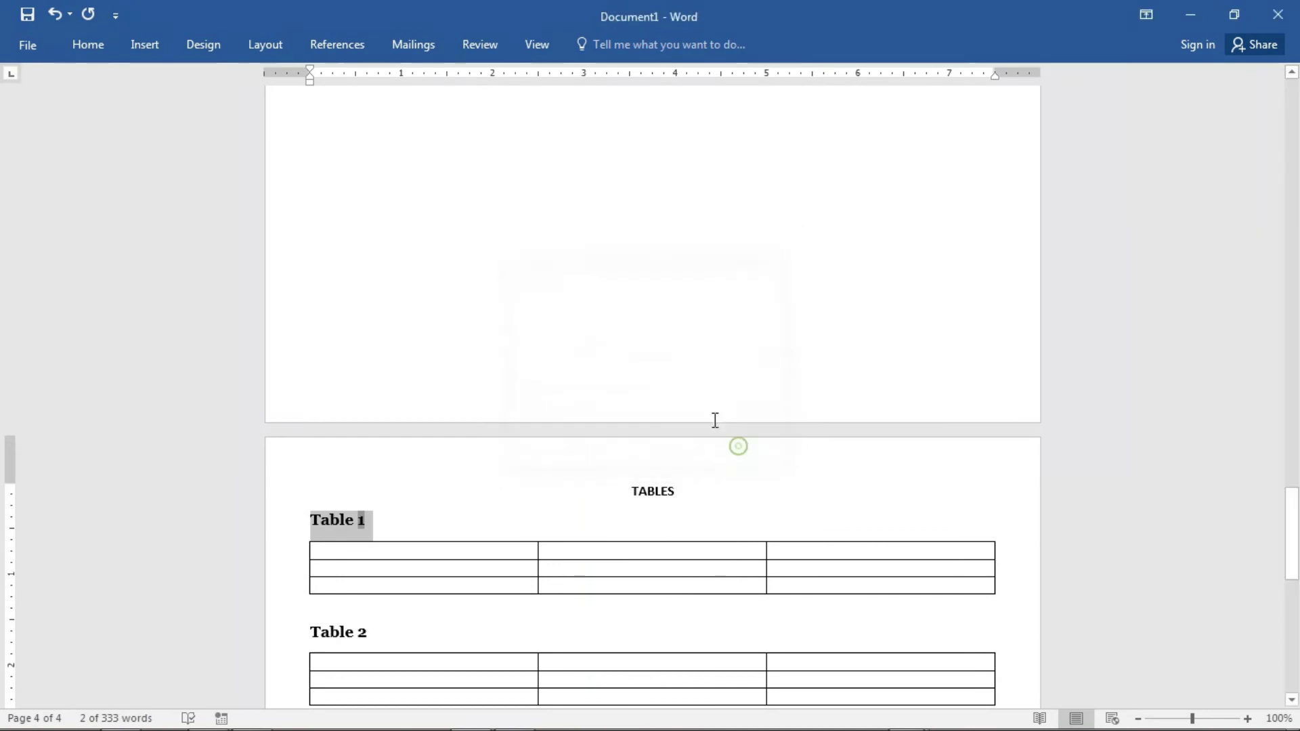
- Review the Table of Figures options and close them without inserting another list
click(341, 42)
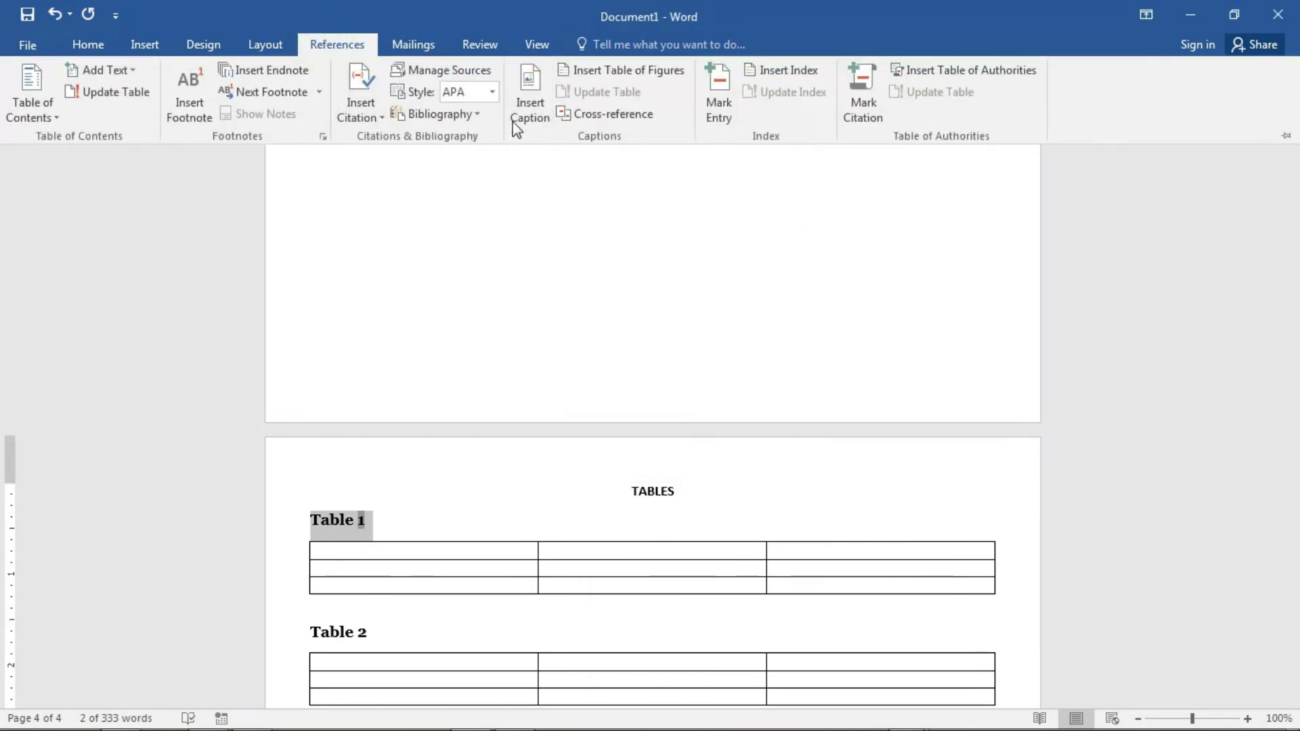
click(632, 73)
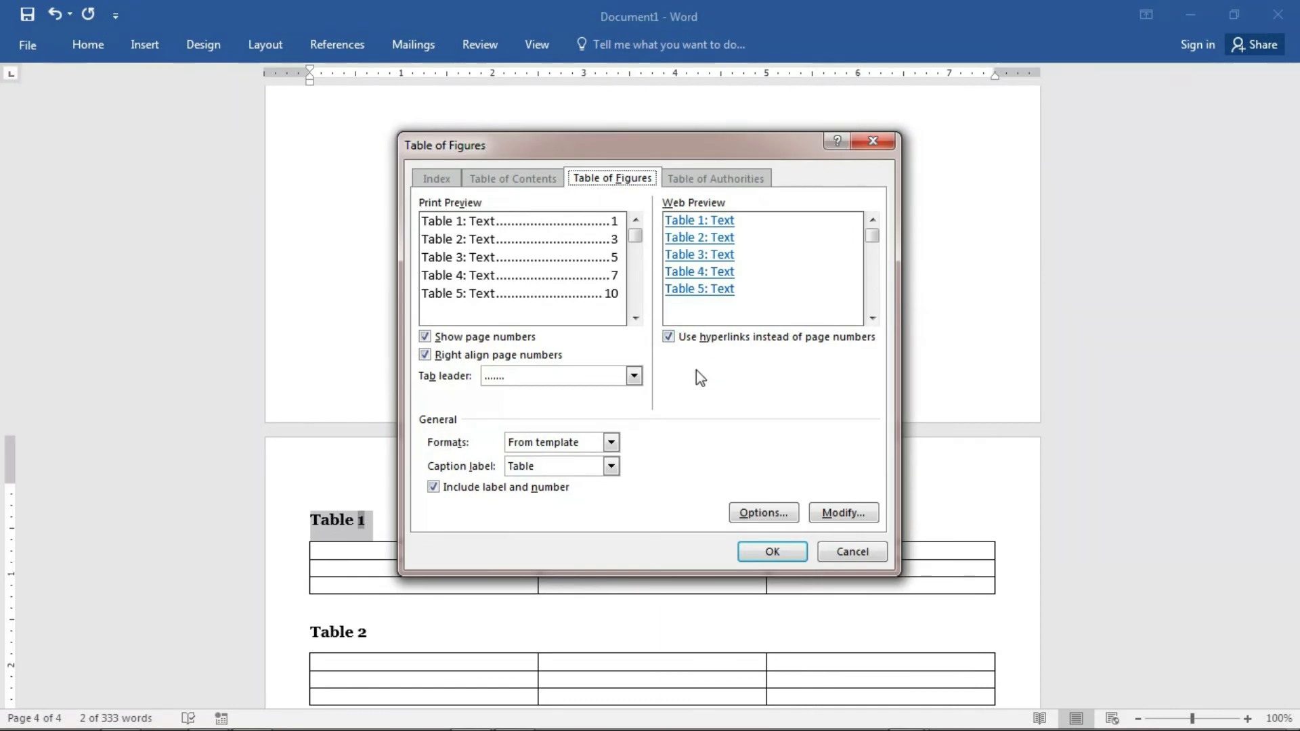
click(869, 562)
scroll(560, 508, down, 5)
scroll(575, 510, up, 6)
scroll(575, 510, down, 5)
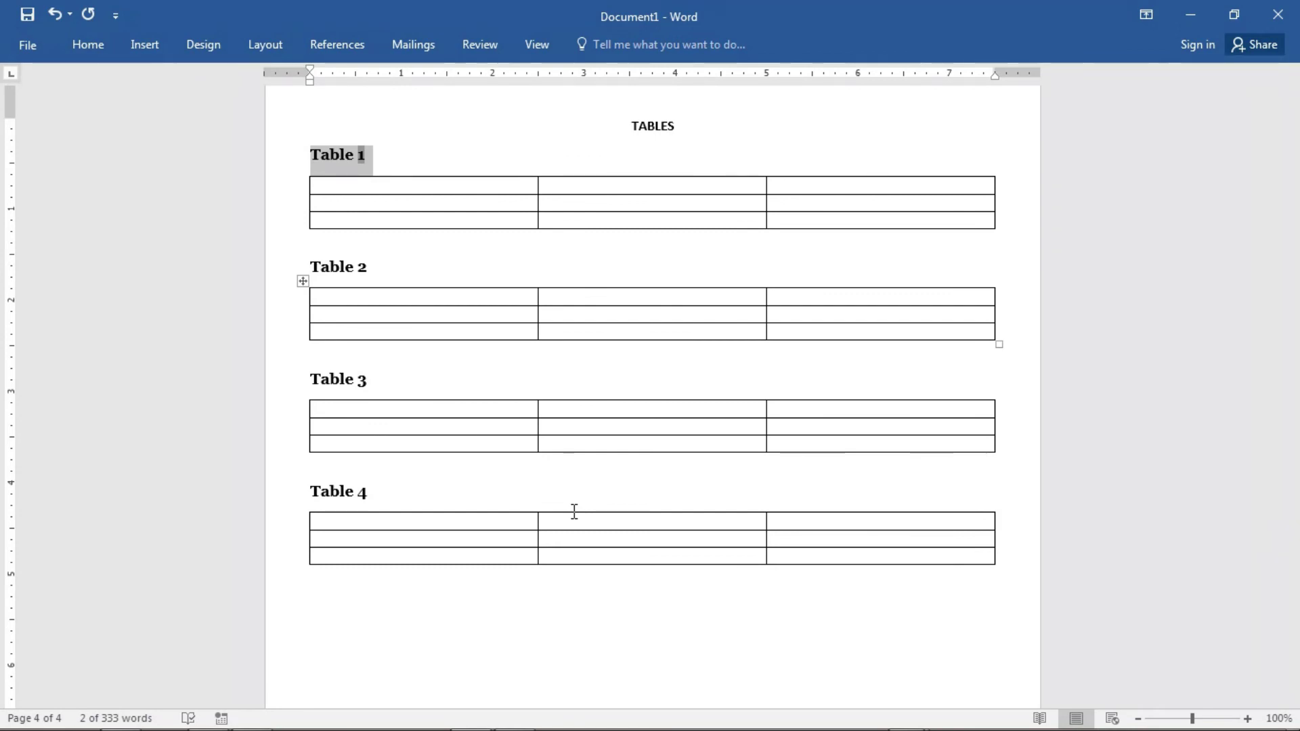
scroll(650, 470, up, 3)
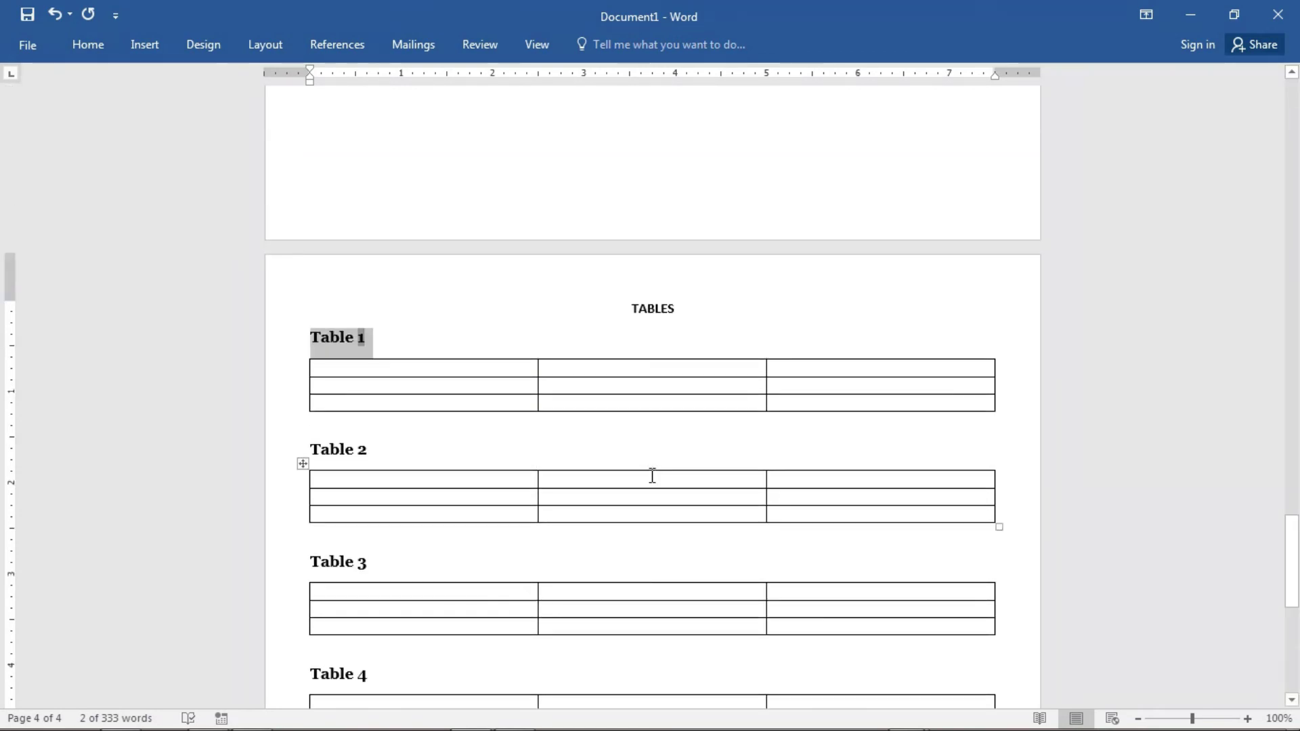